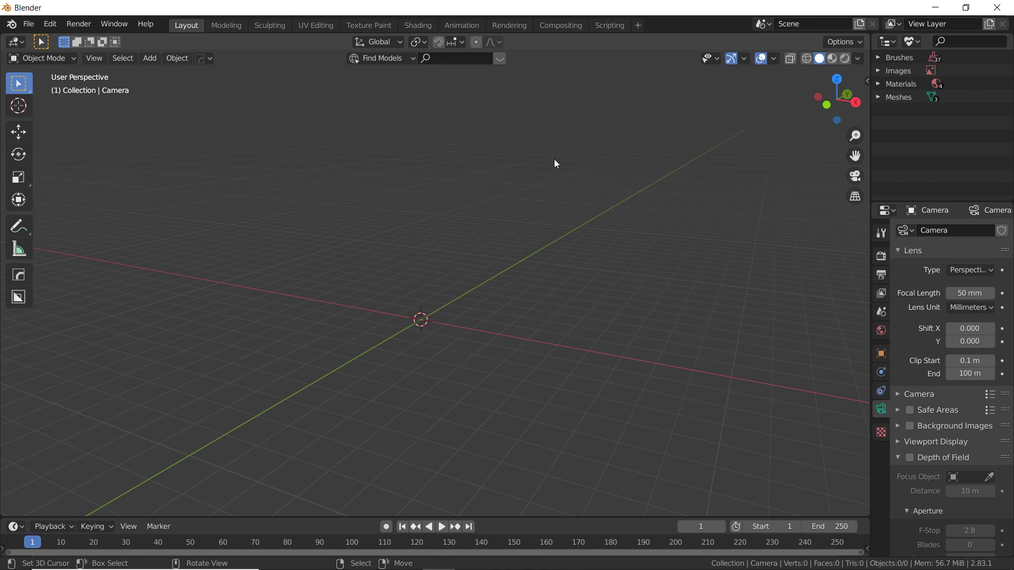
Step: Scroll the Sketchfab page and orbit the Radial Symmetry Test engine model to another angle
{"action": "scroll", "coordinate": [464, 194], "scroll_direction": "down", "scroll_amount": 1}
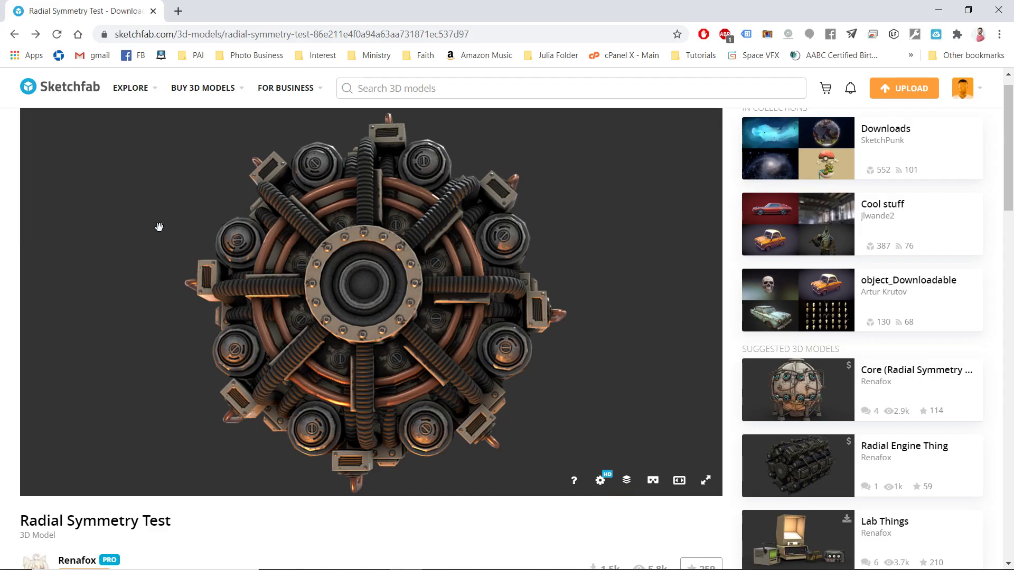
{"action": "mouse_move", "coordinate": [158, 227]}
{"action": "left_mouse_down"}
{"action": "mouse_move", "coordinate": [131, 235]}
{"action": "mouse_move", "coordinate": [212, 243]}
{"action": "mouse_move", "coordinate": [308, 484]}
{"action": "left_mouse_up"}
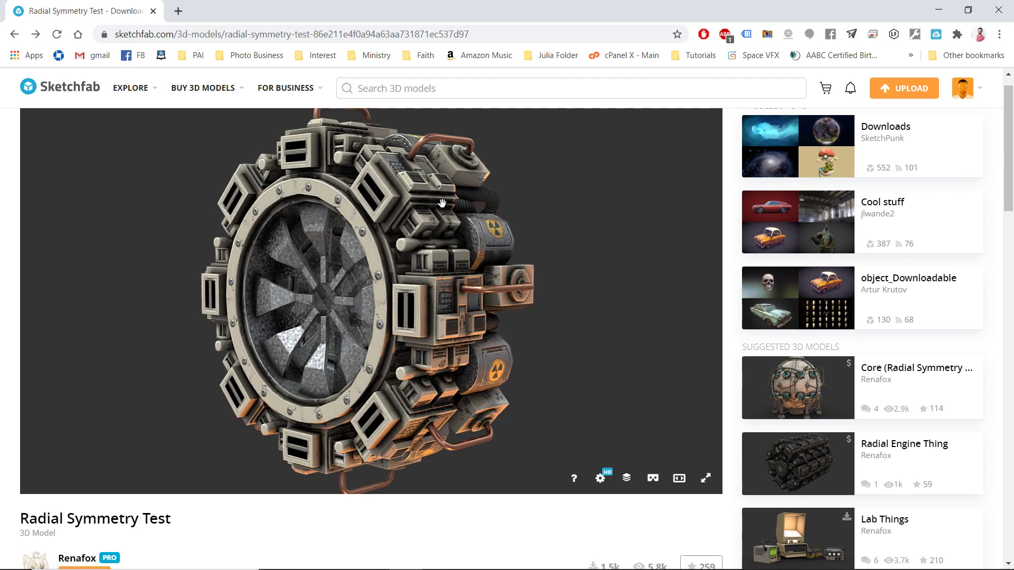
Step: Orbit the engine to an angled top view, browse the creator's profile gallery, then return to Blender
{"action": "left_click_drag", "start_coordinate": [114, 234], "coordinate": [170, 254]}
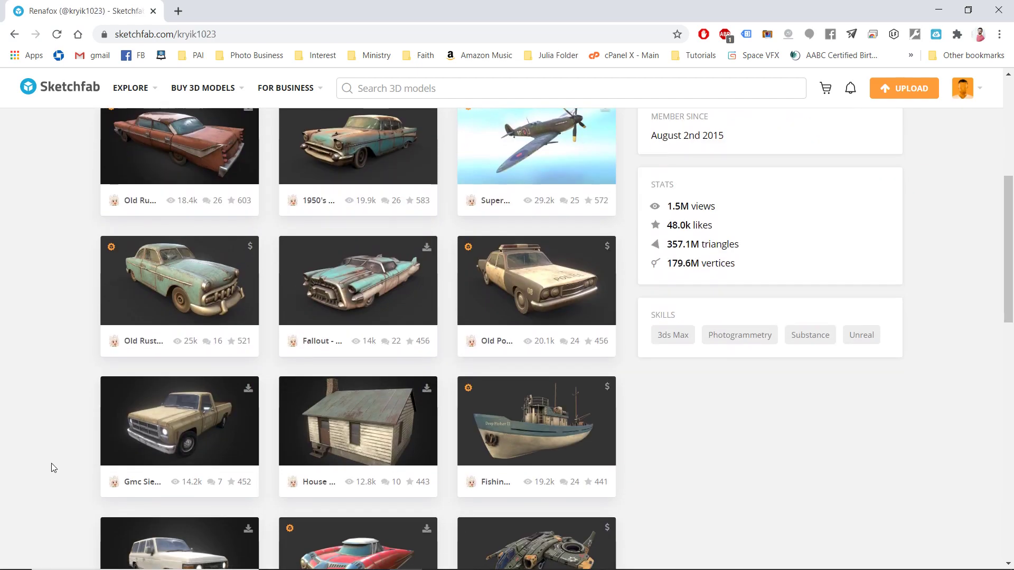
{"action": "scroll", "coordinate": [50, 468], "scroll_direction": "down", "scroll_amount": 2}
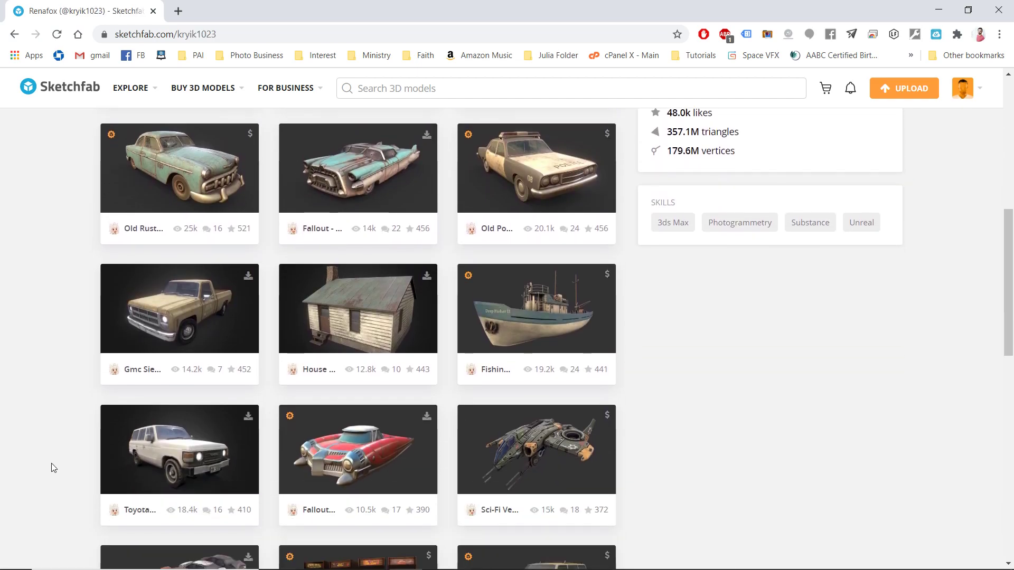
{"action": "scroll", "coordinate": [50, 468], "scroll_direction": "up", "scroll_amount": 4}
{"action": "key", "text": "alt+Tab"}
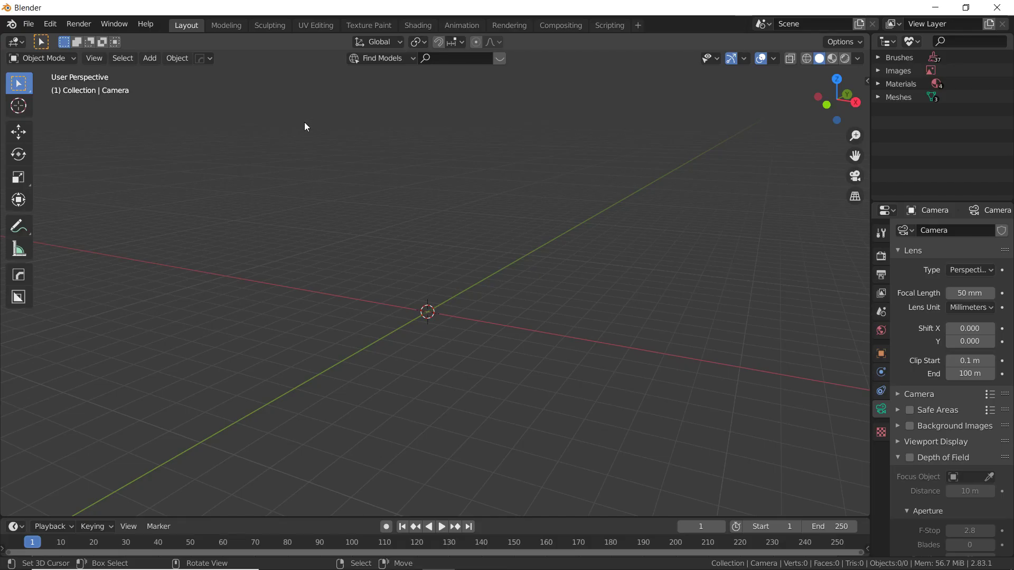
Step: Import radial01.FBX from the Sketchfab assets folder using the FBX importer
{"action": "left_click", "coordinate": [28, 24]}
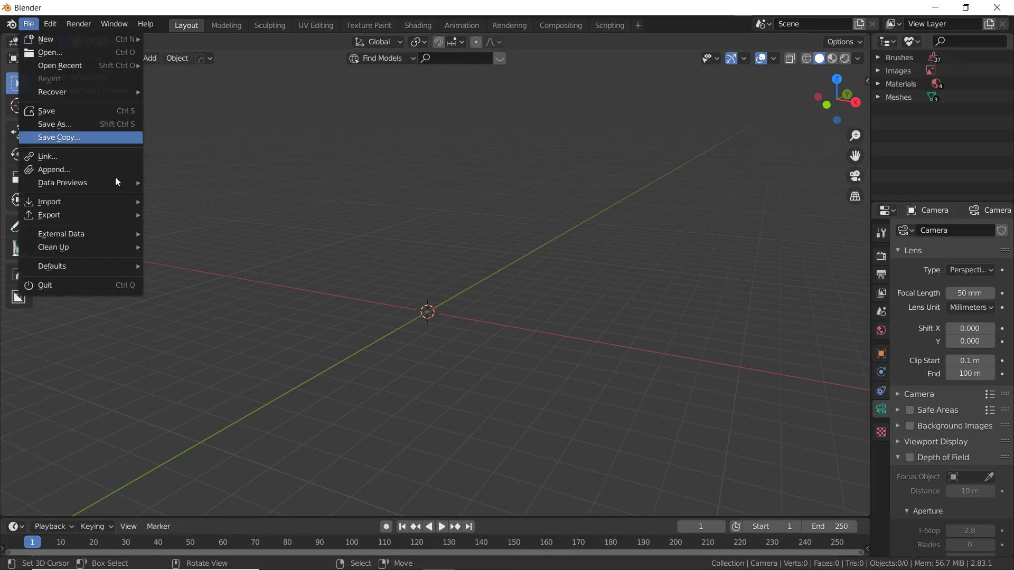
{"action": "mouse_move", "coordinate": [121, 206]}
{"action": "left_click", "coordinate": [179, 281]}
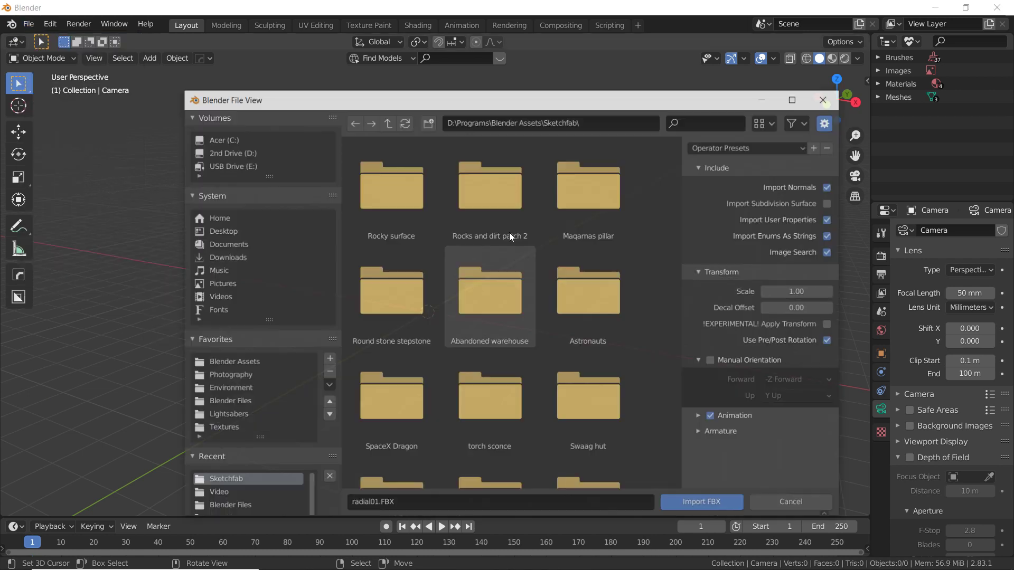
{"action": "scroll", "coordinate": [489, 300], "scroll_direction": "down", "scroll_amount": 4}
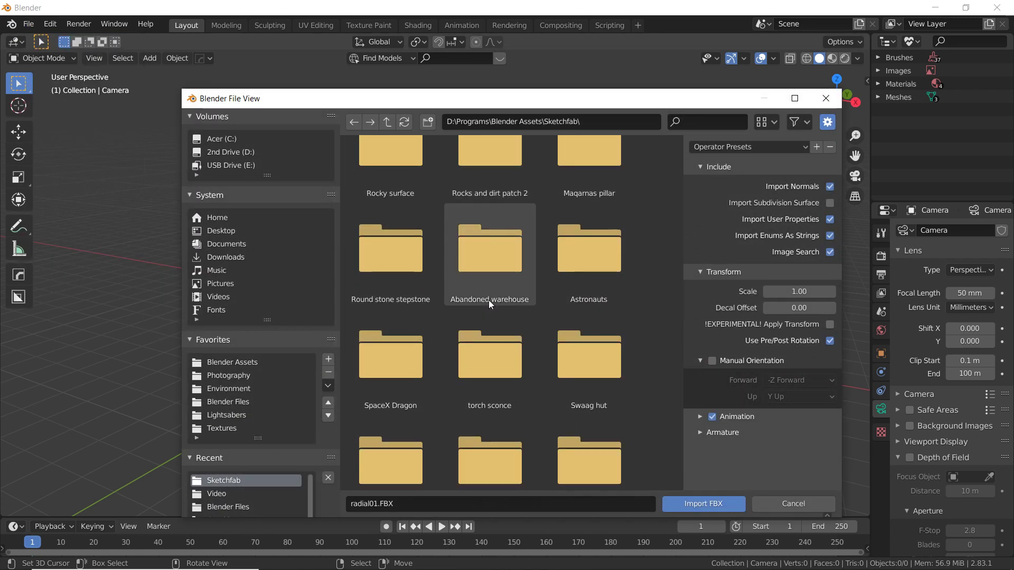
{"action": "scroll", "coordinate": [489, 300], "scroll_direction": "down", "scroll_amount": 15}
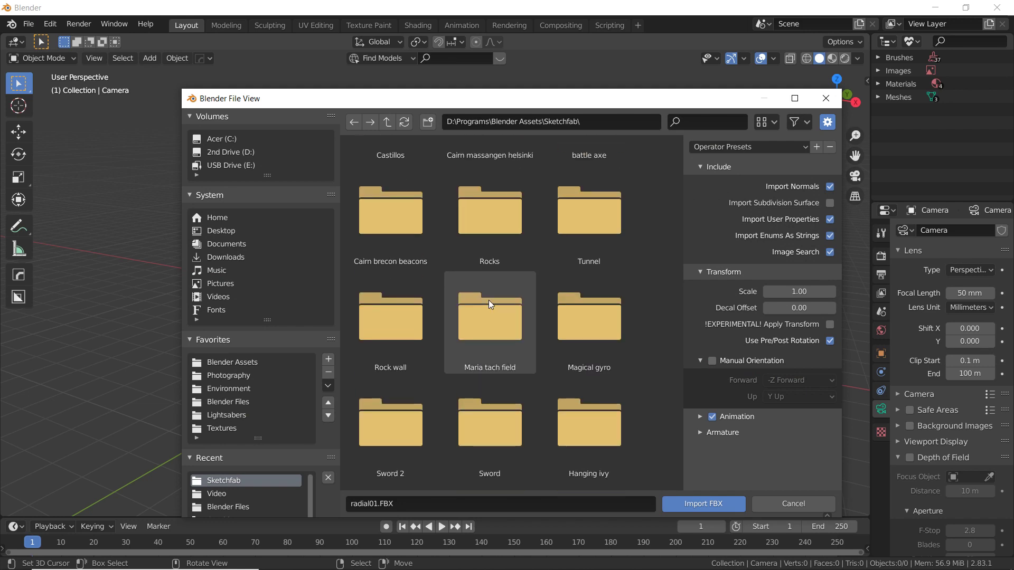
{"action": "scroll", "coordinate": [489, 300], "scroll_direction": "down", "scroll_amount": 5}
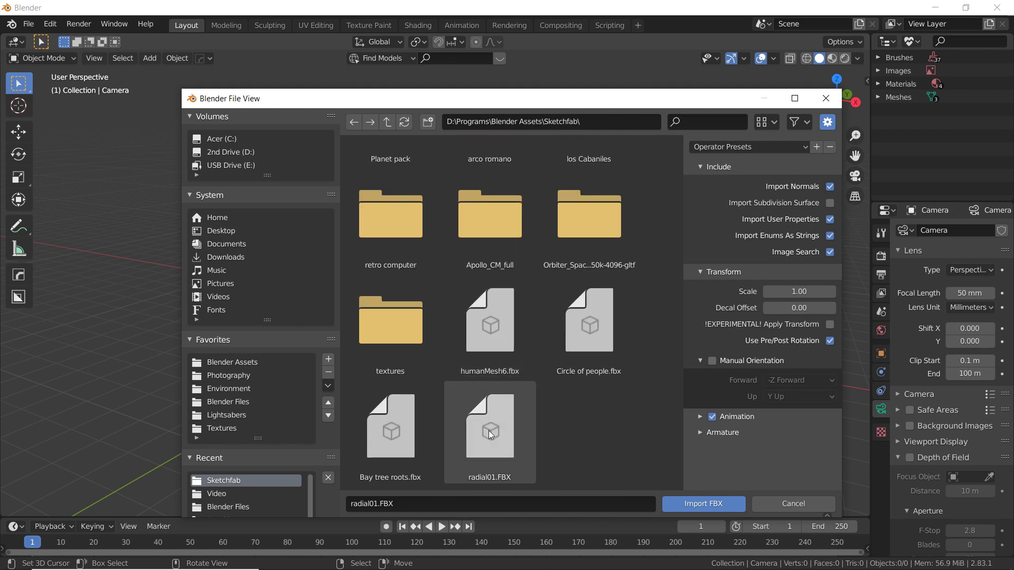
{"action": "left_click", "coordinate": [489, 430]}
{"action": "double_click", "coordinate": [489, 429]}
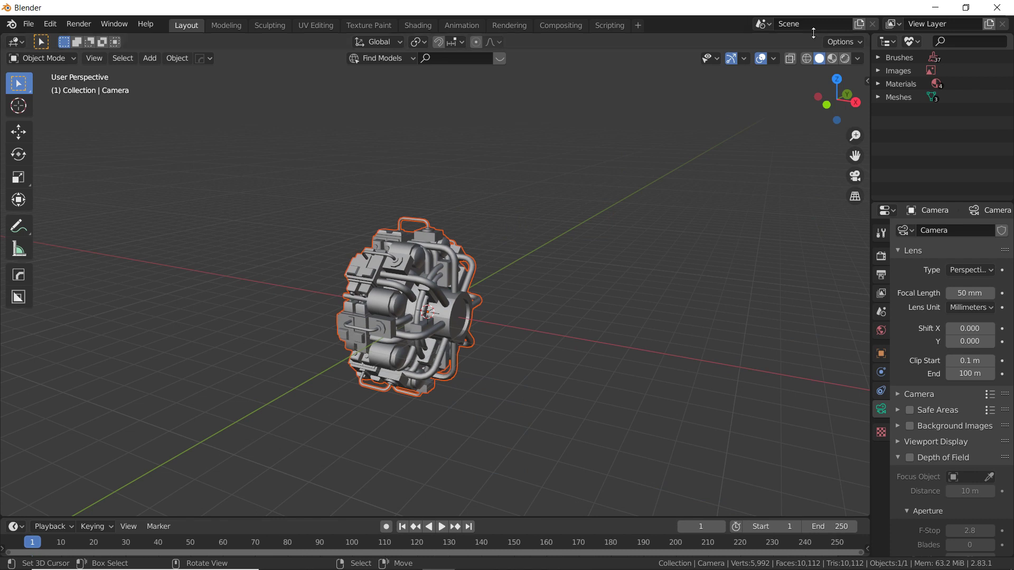
Step: In the Shading workspace, delete Cylinder001's Map #0 image texture and Normal Map nodes
{"action": "left_click", "coordinate": [416, 25]}
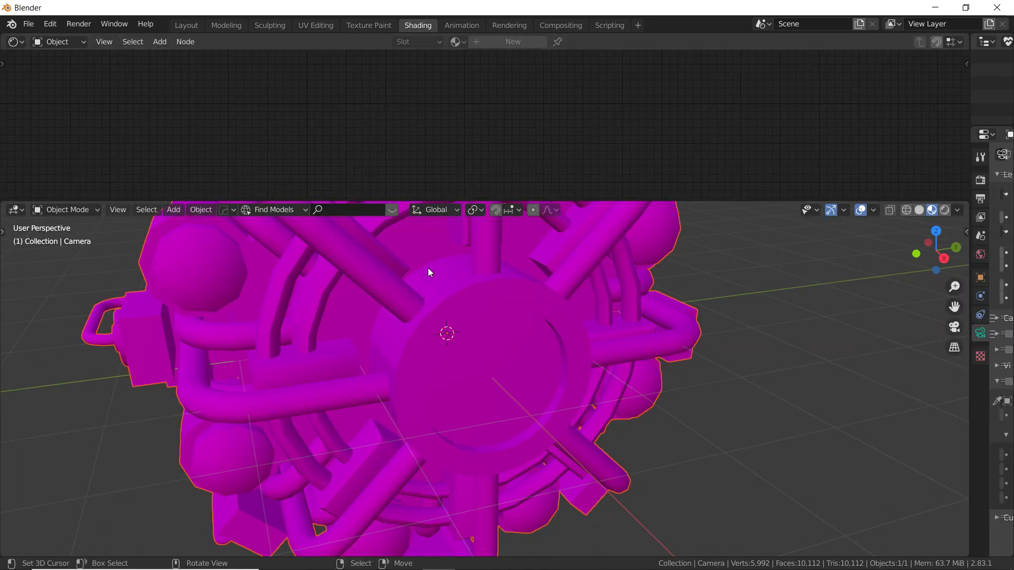
{"action": "right_click", "coordinate": [428, 272]}
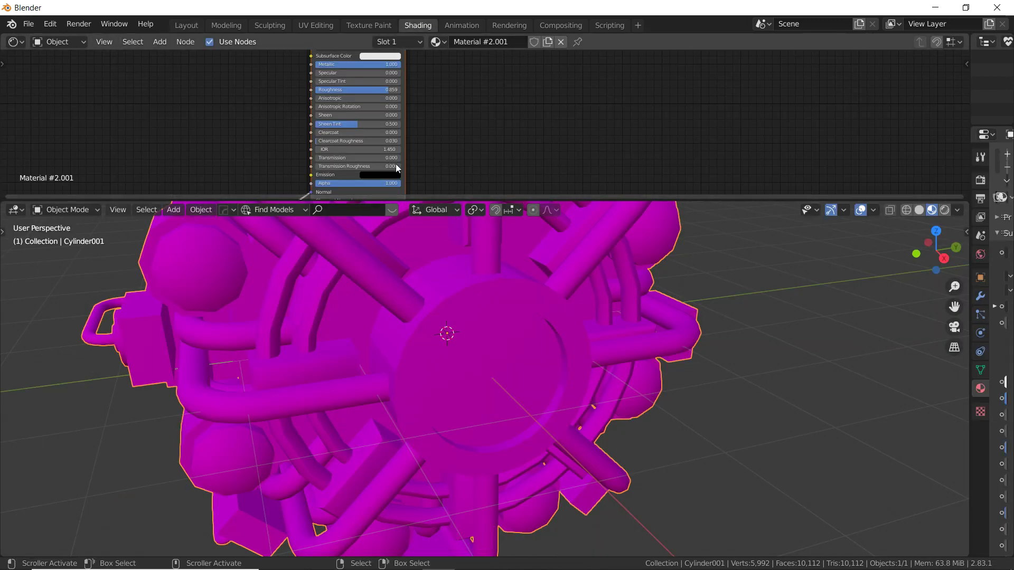
{"action": "middle_click_drag", "start_coordinate": [343, 172], "coordinate": [370, 208]}
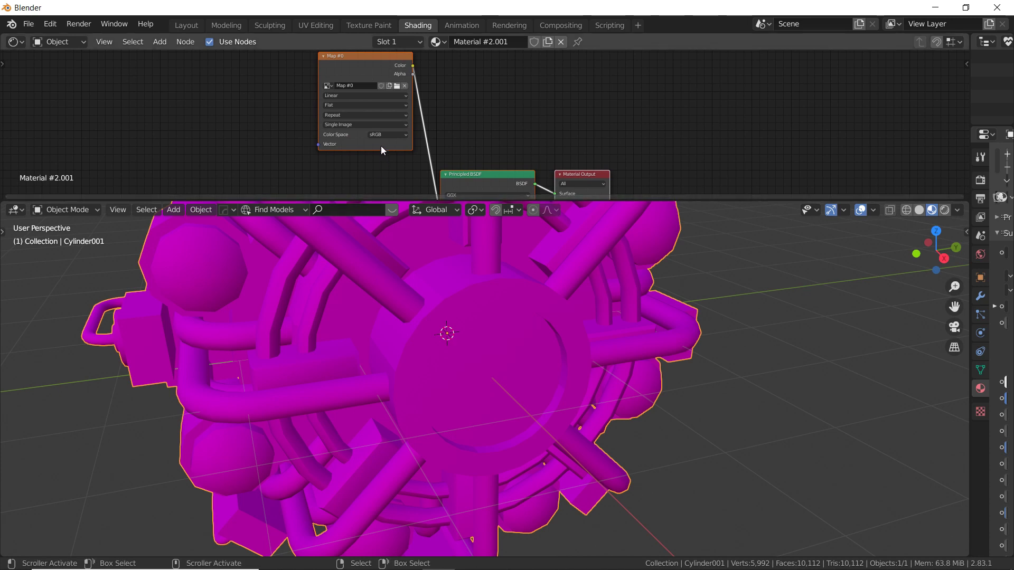
{"action": "key", "text": "x"}
{"action": "left_click_drag", "start_coordinate": [437, 156], "coordinate": [373, 141], "text": "alt"}
{"action": "key", "text": "x"}
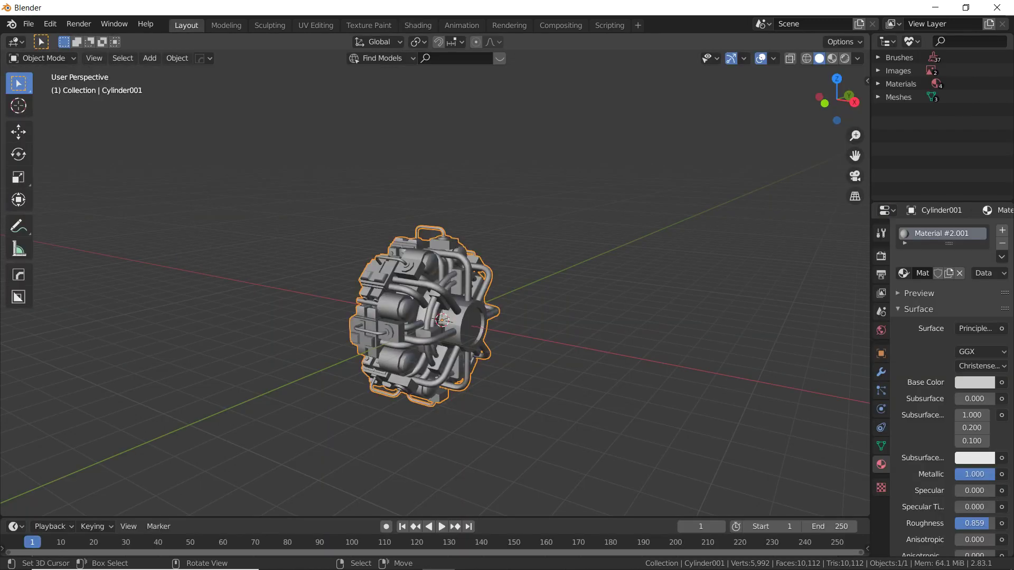
Step: Rotate the engine 90° about X to stand it upright, then view it from above
{"action": "type", "text": "rx"}
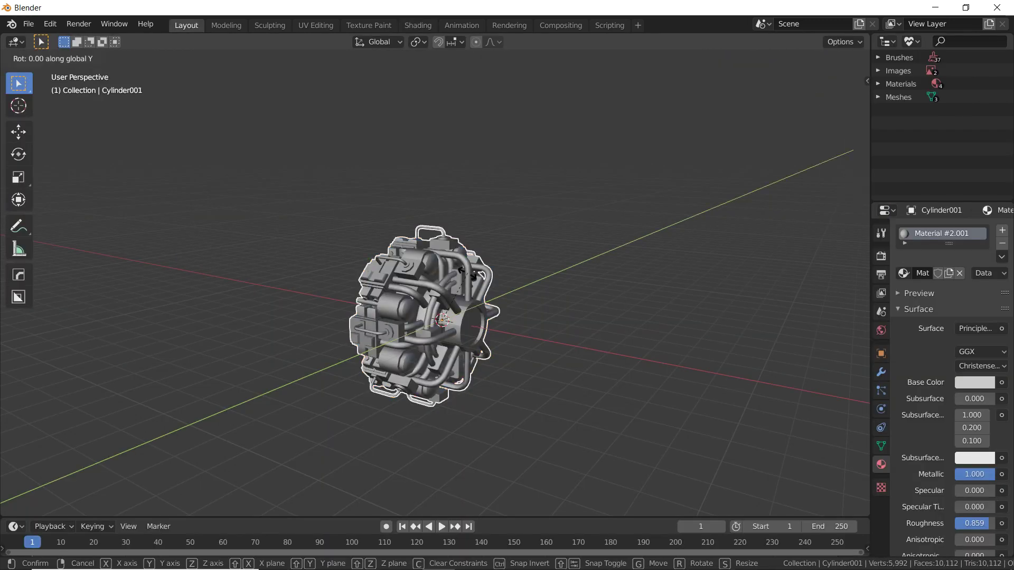
{"action": "type", "text": "90"}
{"action": "key", "text": "Return"}
{"action": "left_click_drag", "start_coordinate": [589, 221], "coordinate": [612, 250], "text": "alt"}
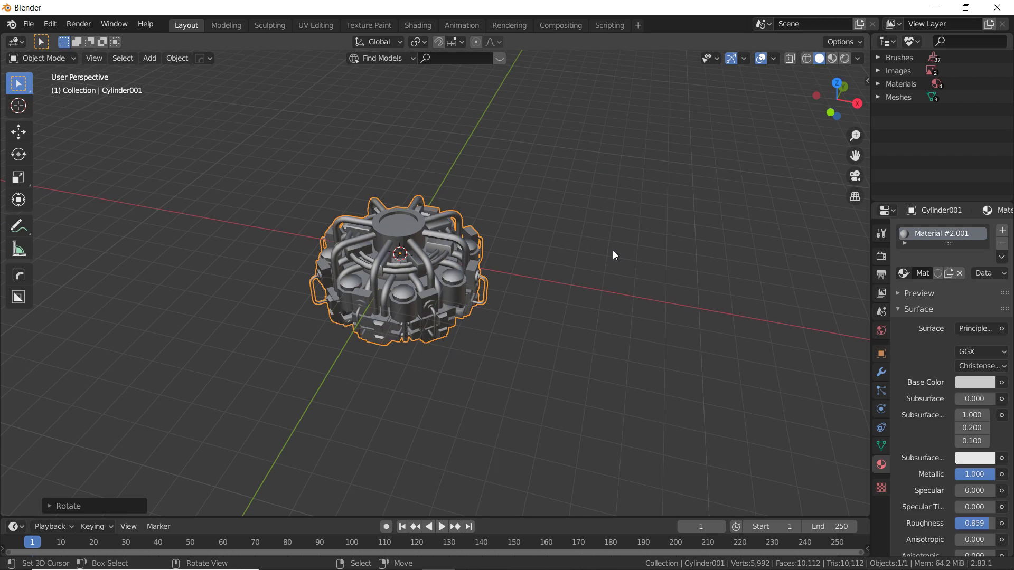
{"action": "scroll", "coordinate": [612, 252], "scroll_direction": "up", "scroll_amount": 3}
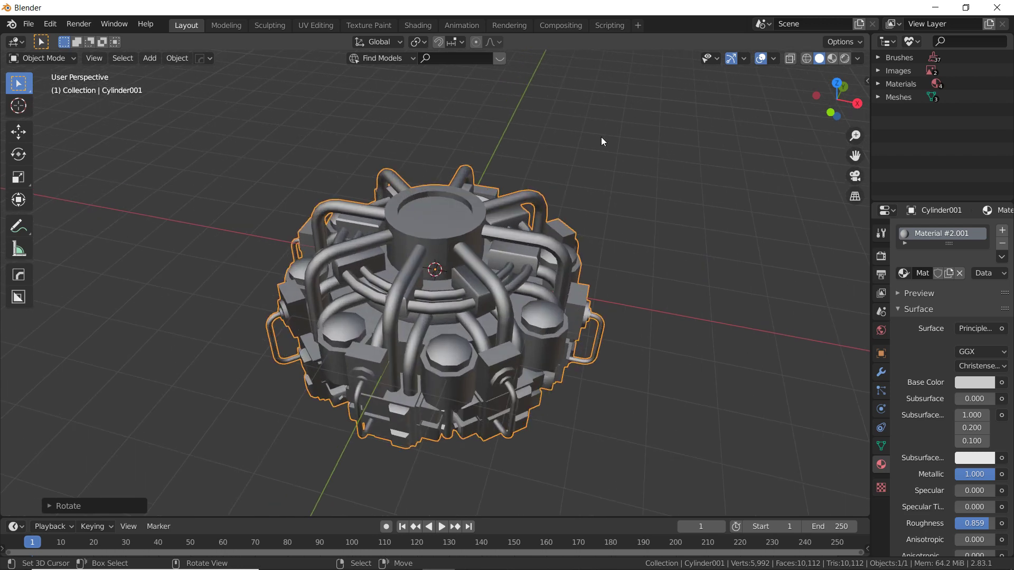
{"action": "middle_click_drag", "start_coordinate": [623, 158], "coordinate": [430, 118]}
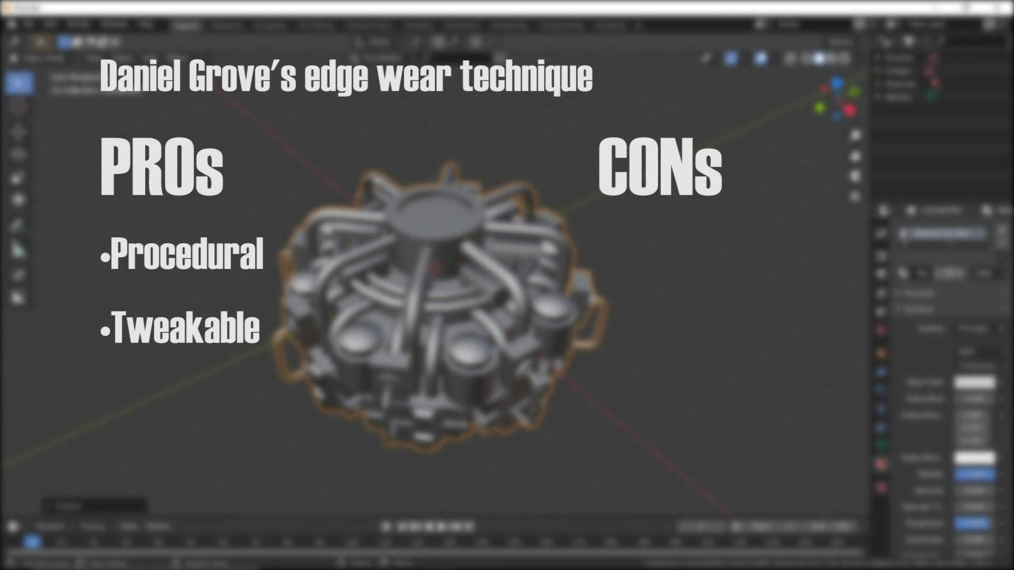
{"action": "middle_click_drag", "start_coordinate": [281, 205], "coordinate": [544, 182]}
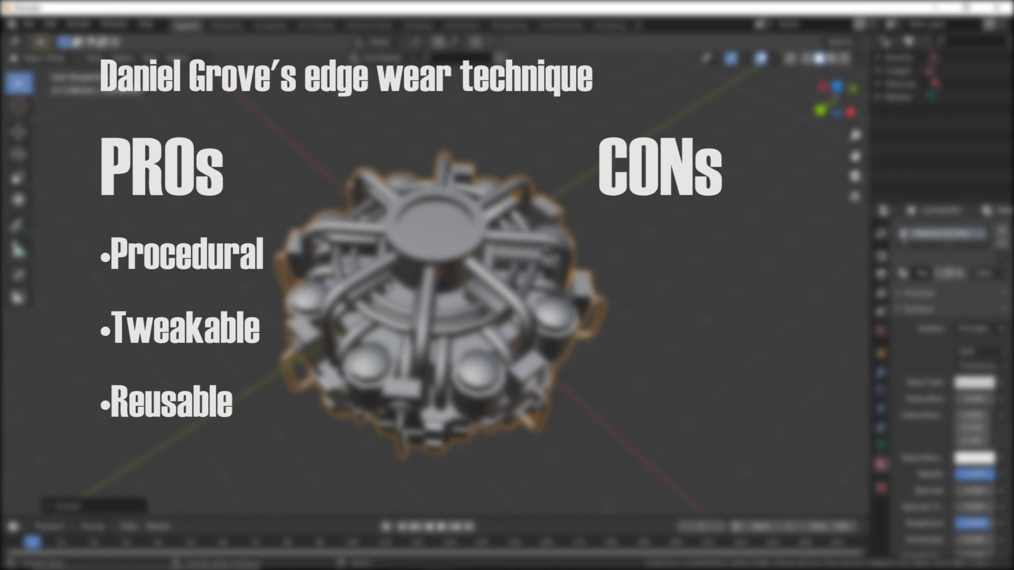
{"action": "middle_click_drag", "start_coordinate": [389, 287], "coordinate": [433, 222]}
{"action": "middle_click_drag", "start_coordinate": [581, 257], "coordinate": [658, 342]}
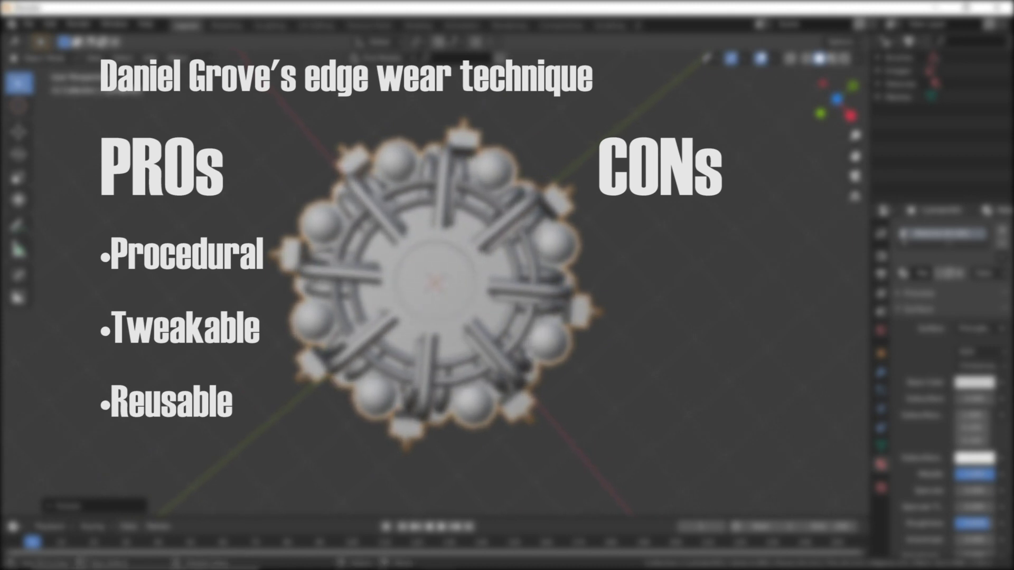
{"action": "middle_click_drag", "start_coordinate": [658, 342], "coordinate": [648, 262]}
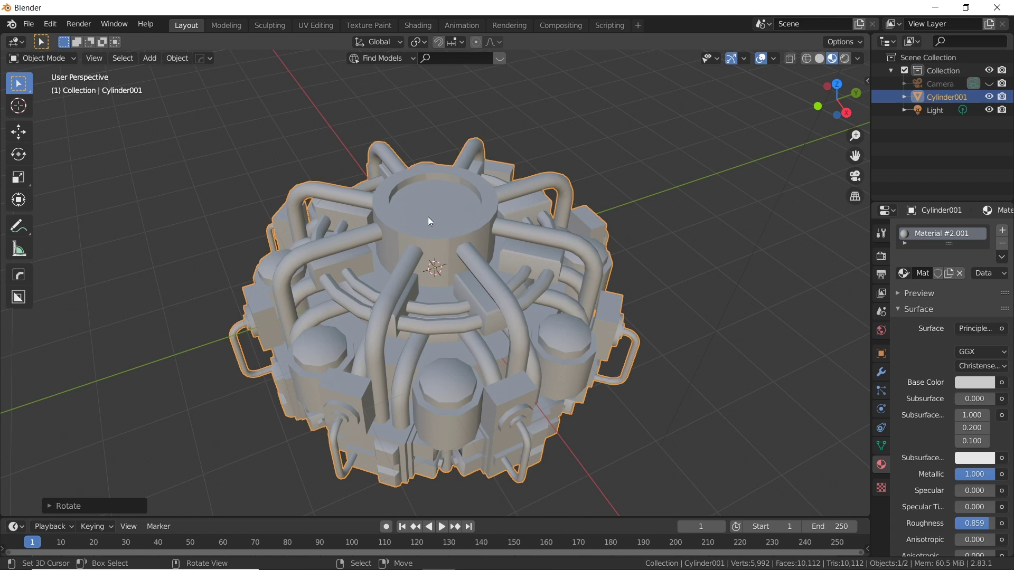
Step: Create a new material on the engine and name it 'Edge Tutorial'
{"action": "middle_click_drag", "start_coordinate": [429, 216], "coordinate": [524, 208]}
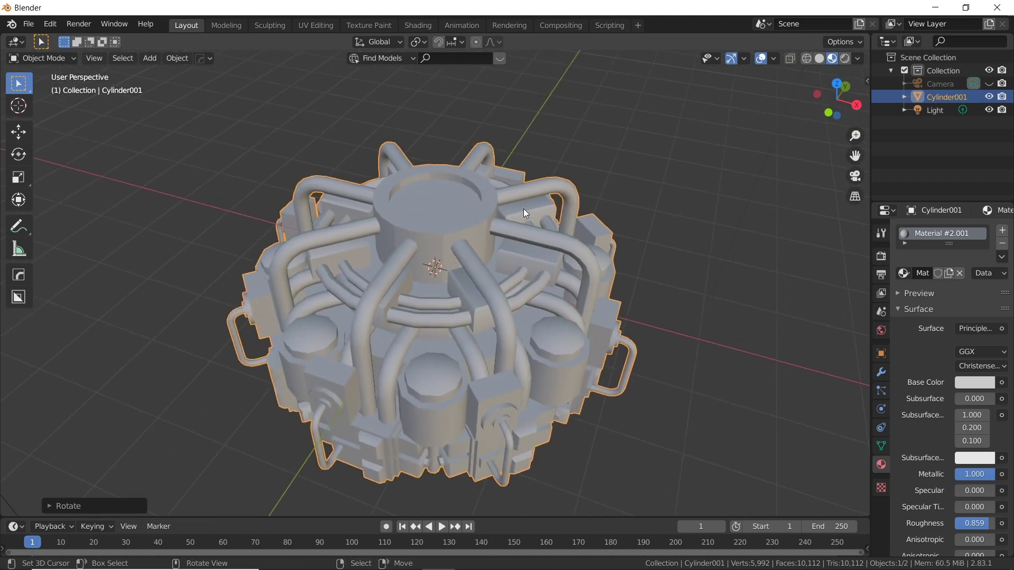
{"action": "left_click", "coordinate": [417, 25]}
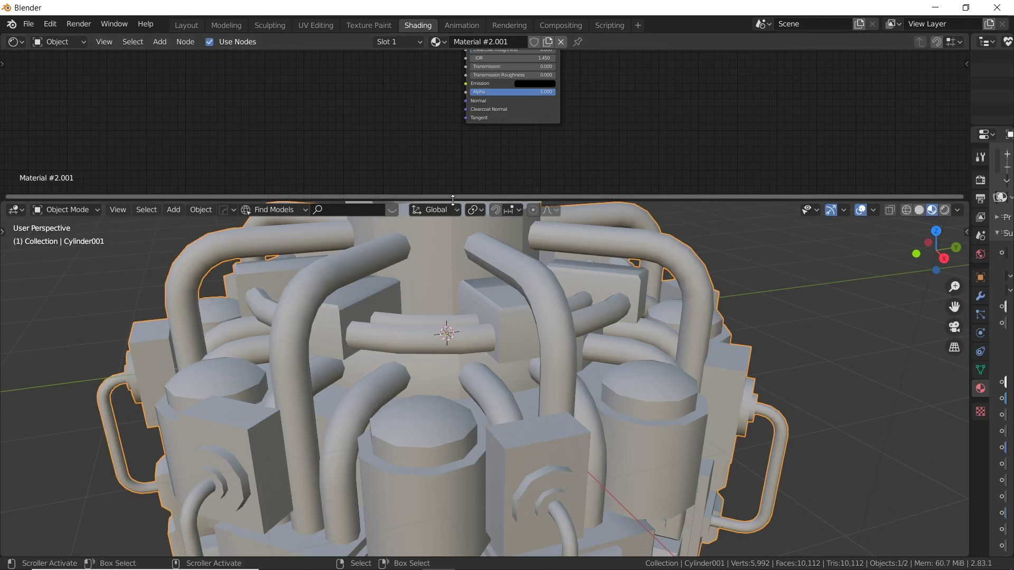
{"action": "left_click_drag", "start_coordinate": [453, 199], "coordinate": [458, 341]}
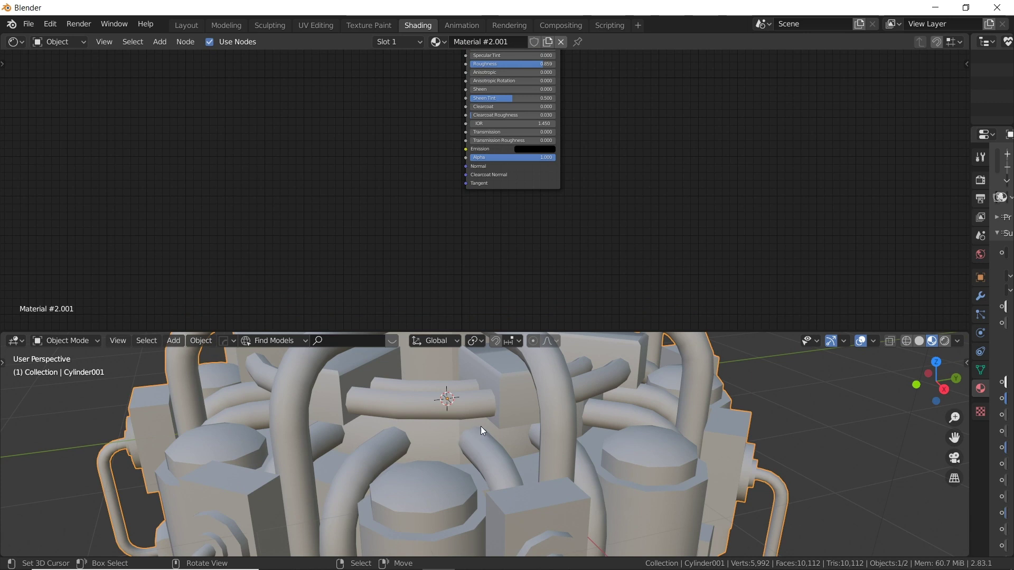
{"action": "left_click_drag", "start_coordinate": [367, 193], "coordinate": [433, 261], "text": "alt"}
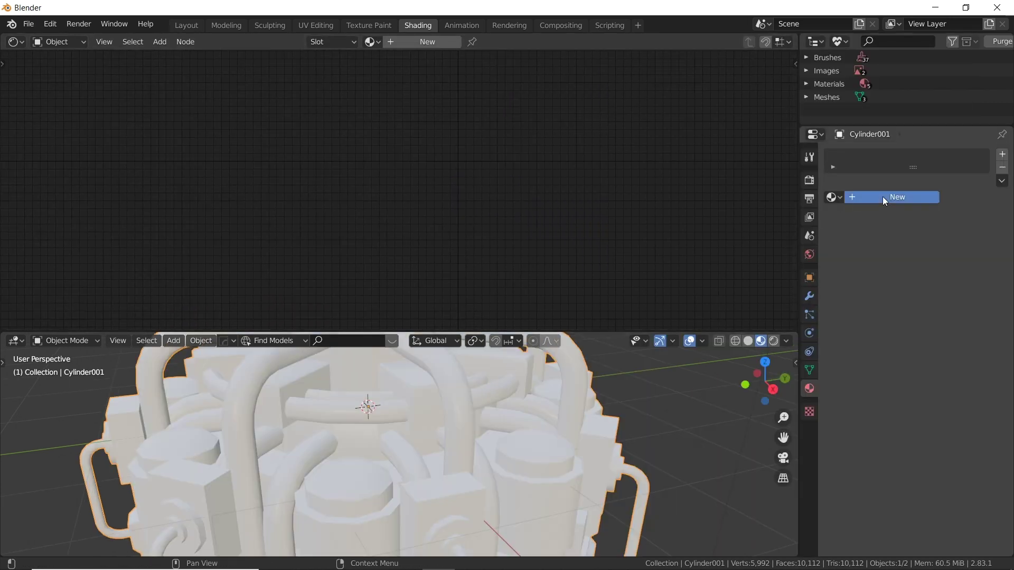
{"action": "left_click", "coordinate": [877, 197]}
{"action": "double_click", "coordinate": [874, 197]}
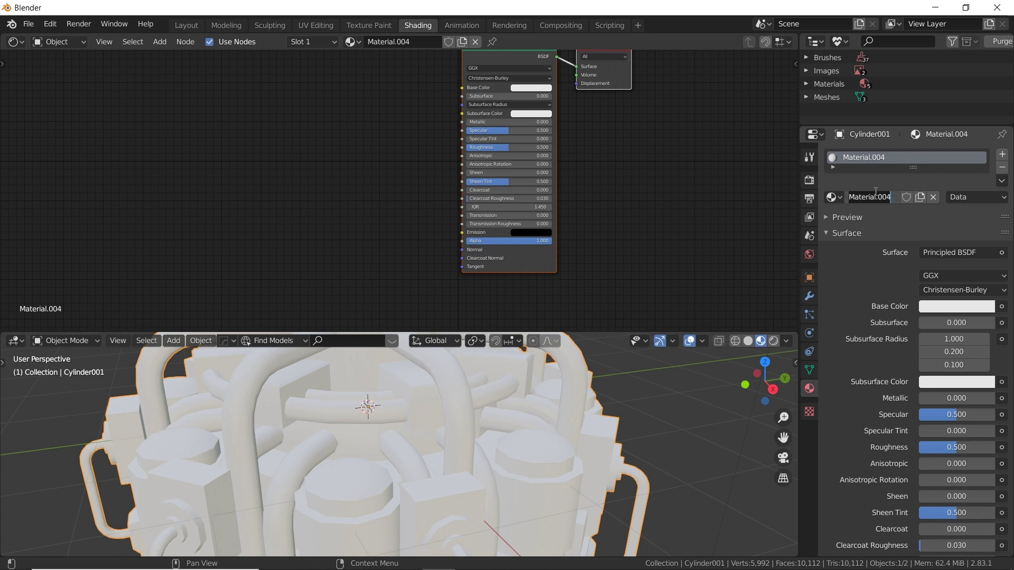
{"action": "type", "text": "Edge Tutorial"}
{"action": "key", "text": "Return"}
Step: Move the default material nodes to the right edge of the node editor view
{"action": "left_click_drag", "start_coordinate": [366, 143], "coordinate": [426, 159], "text": "alt"}
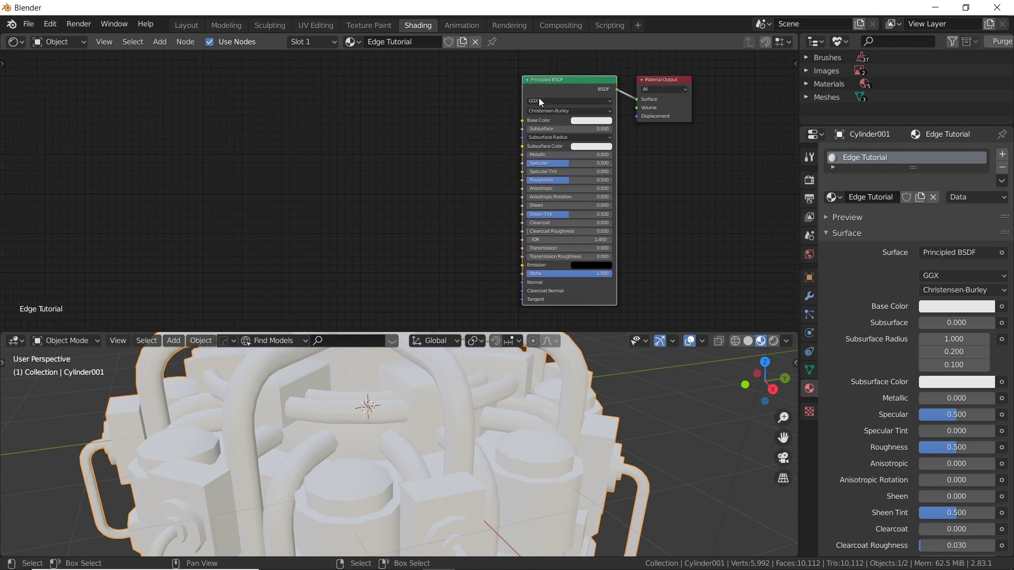
{"action": "left_click_drag", "start_coordinate": [119, 221], "coordinate": [288, 223], "text": "alt"}
{"action": "left_click_drag", "start_coordinate": [360, 219], "coordinate": [216, 211], "text": "alt"}
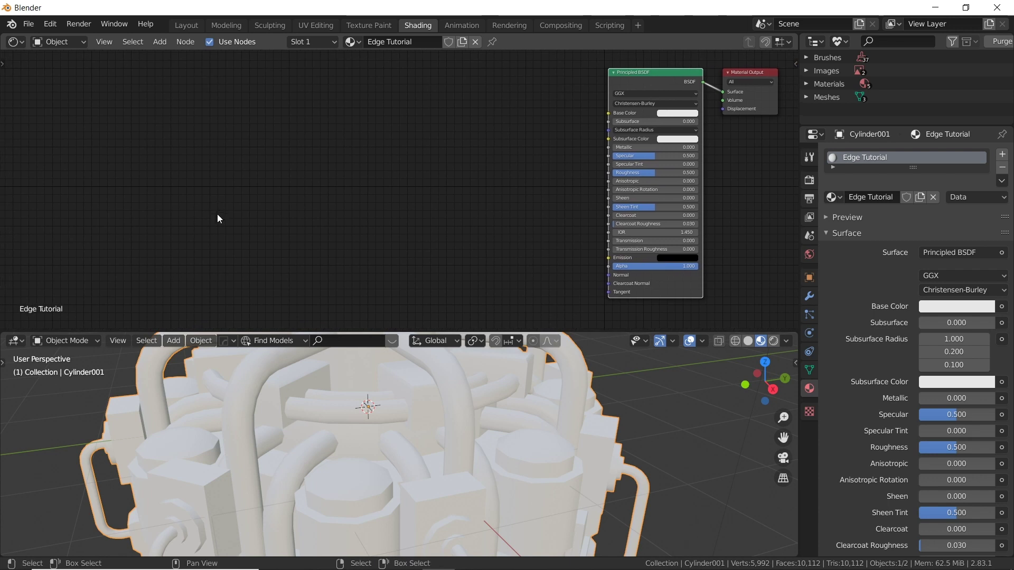
{"action": "key", "text": "n"}
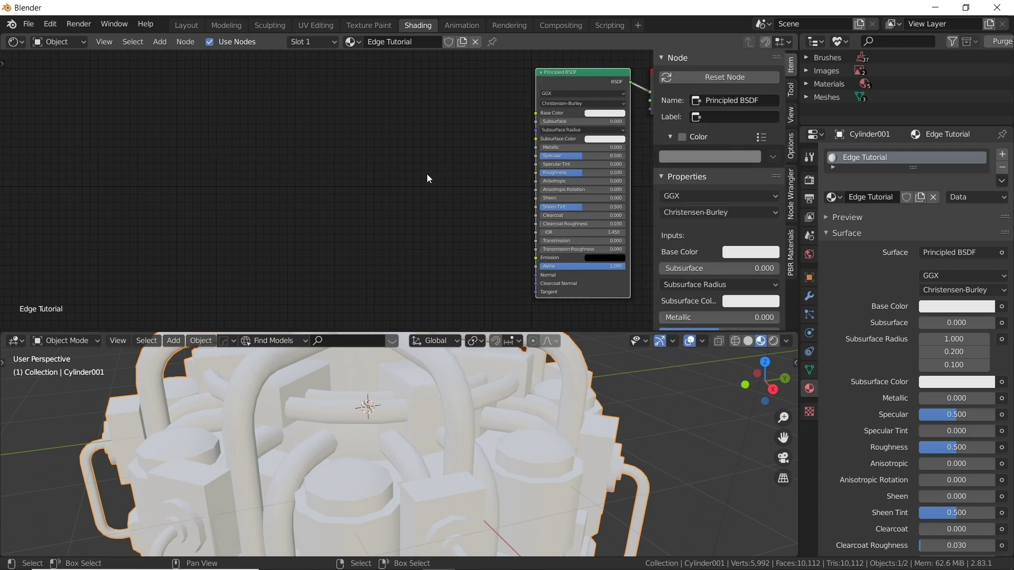
{"action": "key", "text": "n"}
{"action": "scroll", "coordinate": [316, 165], "scroll_direction": "left", "scroll_amount": 2}
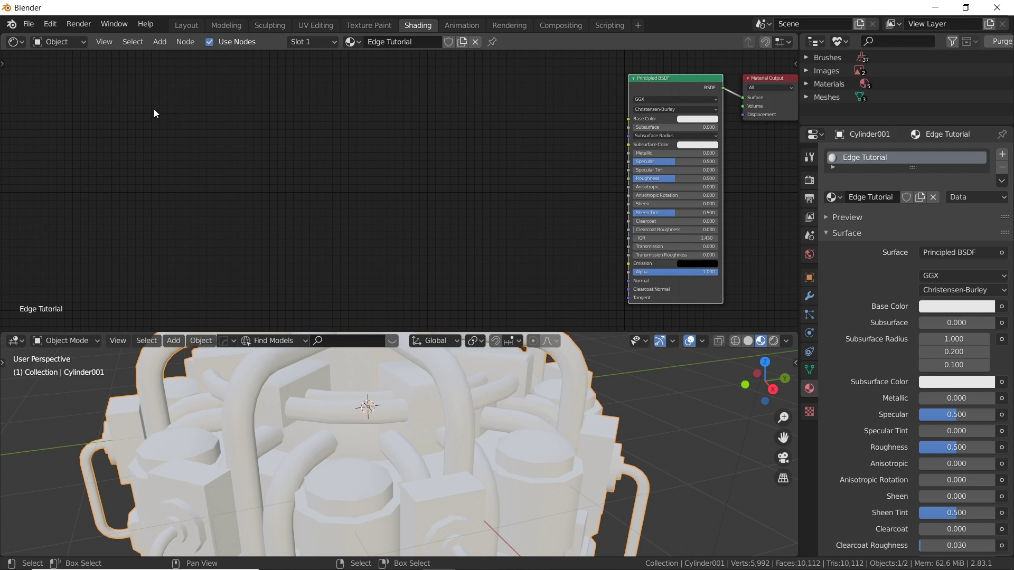
Step: Add a Geometry node with a Bevel node placed beneath it
{"action": "key", "text": "shift+a"}
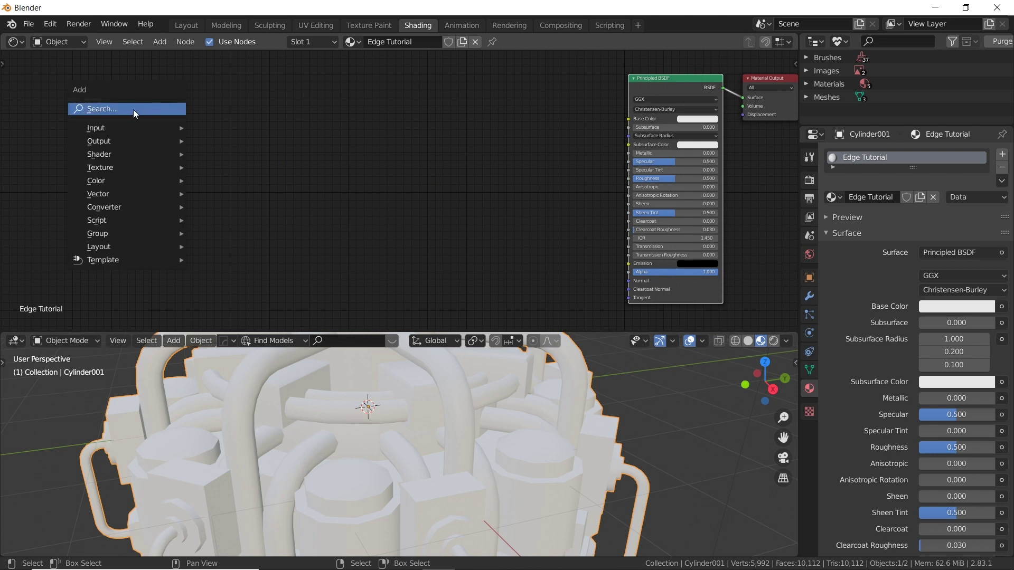
{"action": "left_click", "coordinate": [113, 108]}
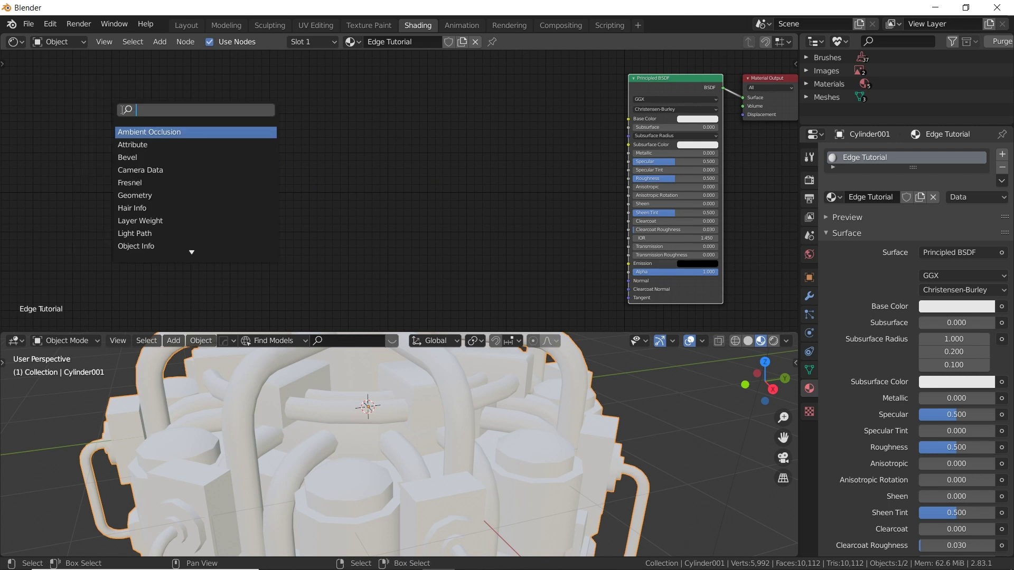
{"action": "type", "text": "geo"}
{"action": "key", "text": "Return"}
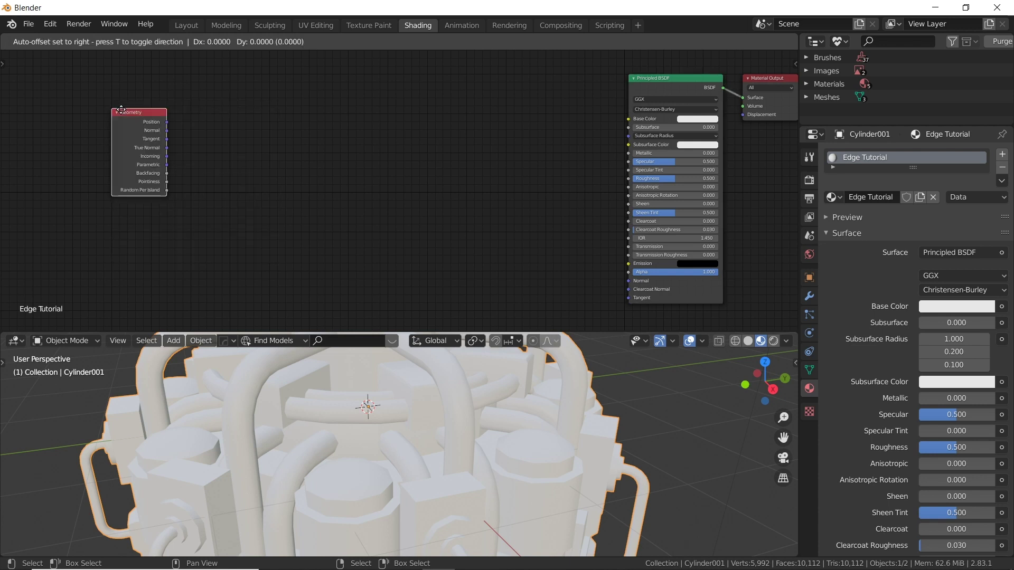
{"action": "left_click", "coordinate": [188, 137]}
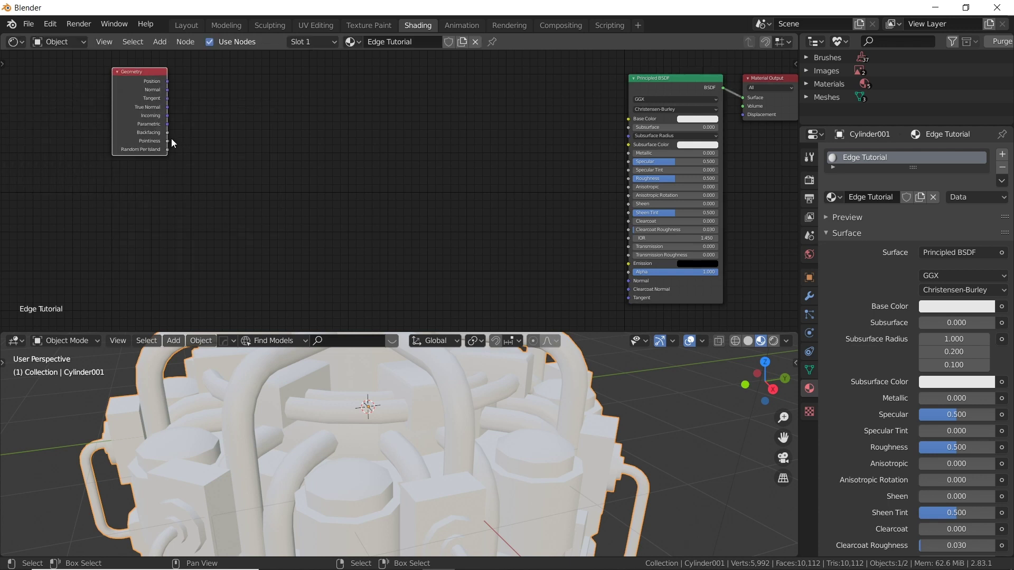
{"action": "left_click_drag", "start_coordinate": [169, 139], "coordinate": [221, 144]}
{"action": "key", "text": "shift+a"}
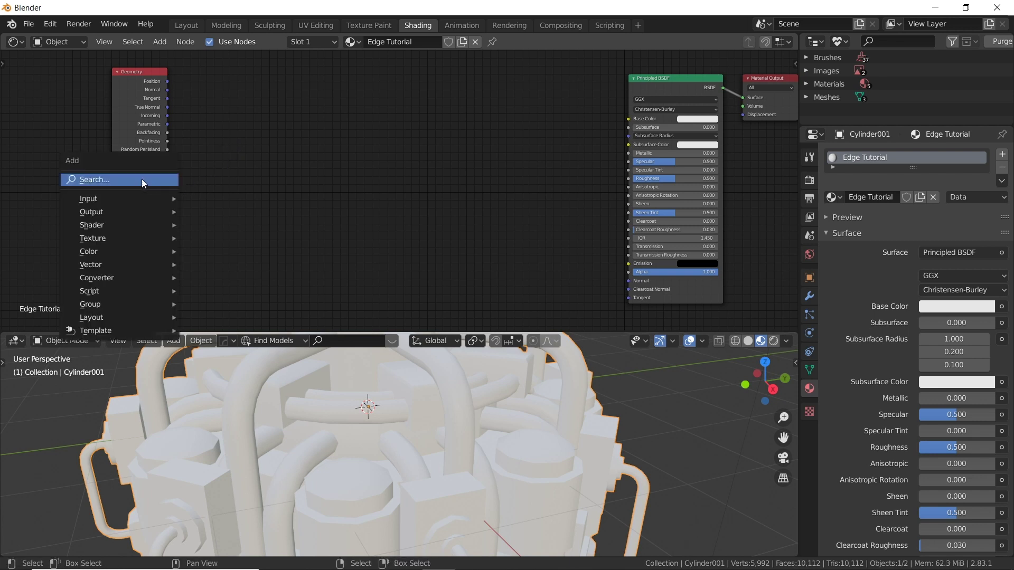
{"action": "left_click", "coordinate": [119, 179]}
{"action": "type", "text": "bevel"}
{"action": "key", "text": "Return"}
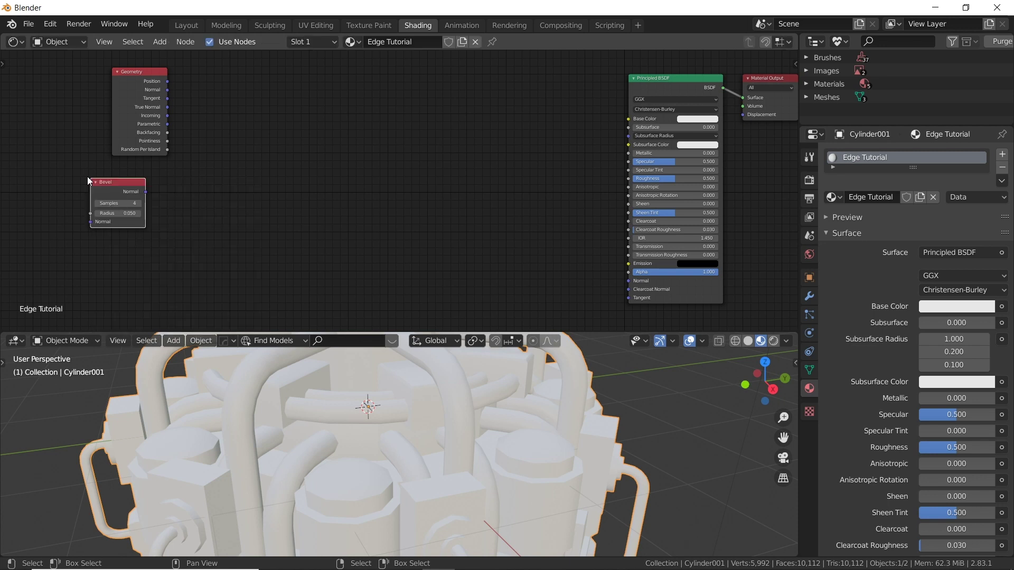
{"action": "left_click", "coordinate": [225, 169]}
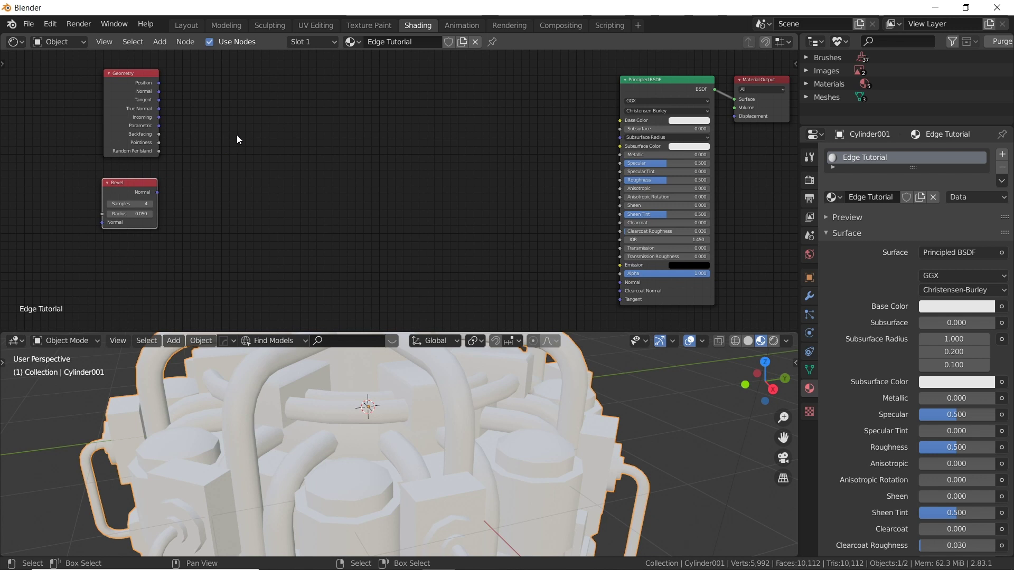
Step: Add a Vector Math node set to Dot Product, fed by the Geometry Normal output
{"action": "key", "text": "shift+a"}
{"action": "left_click", "coordinate": [222, 136]}
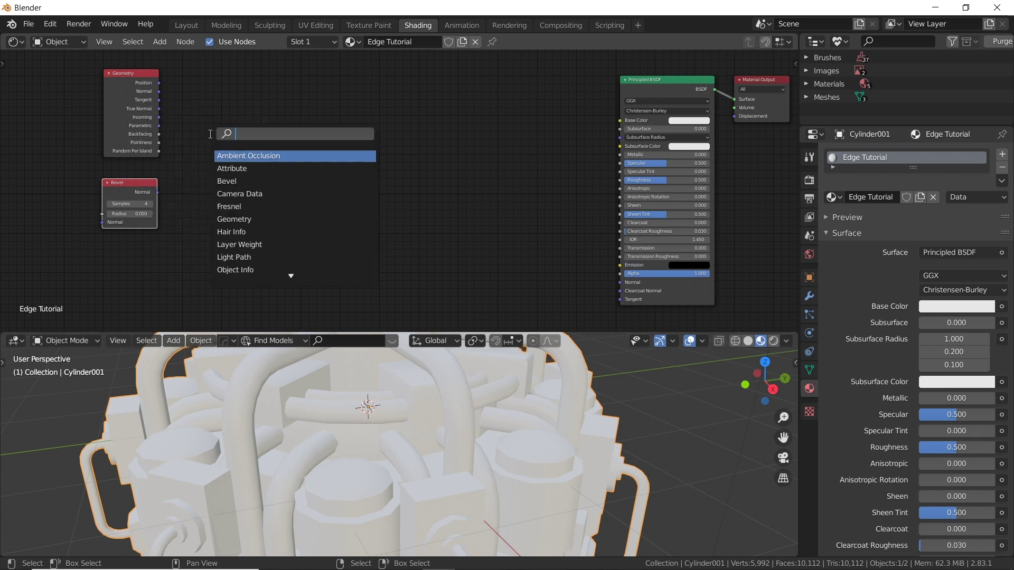
{"action": "type", "text": "vec"}
{"action": "key", "text": "Down"}
{"action": "key", "text": "Down"}
{"action": "key", "text": "Down"}
{"action": "key", "text": "Down"}
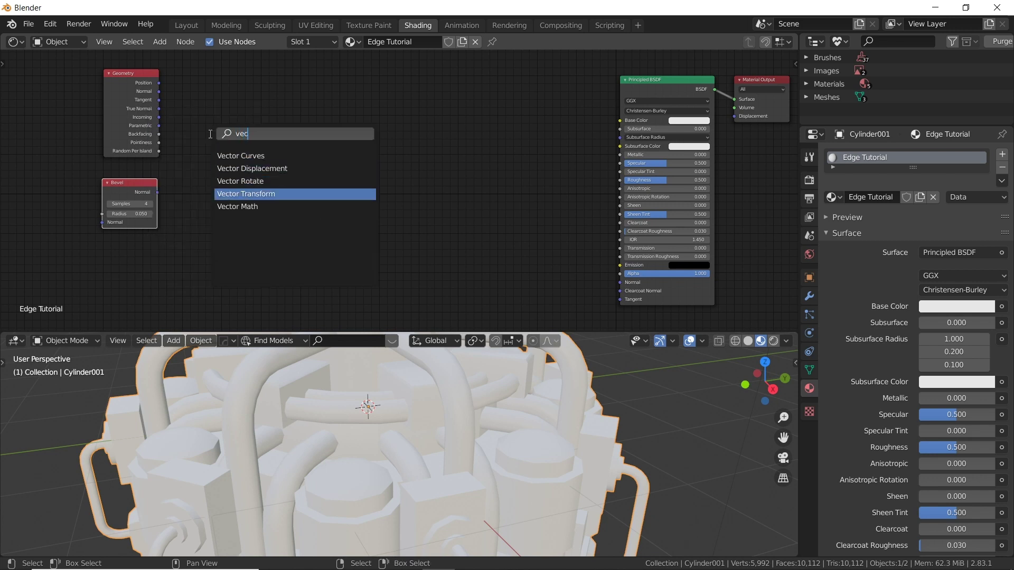
{"action": "key", "text": "Return"}
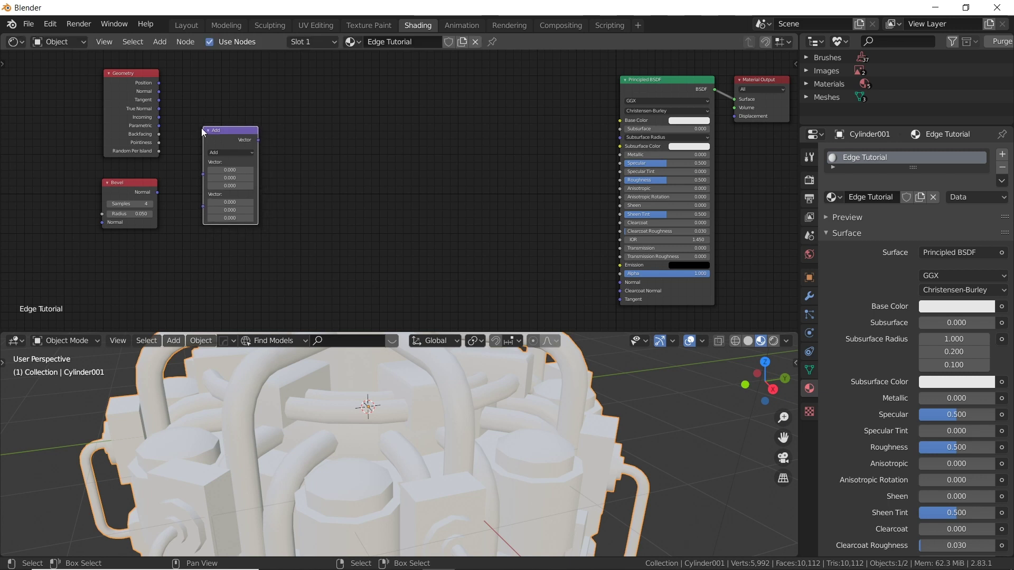
{"action": "left_click", "coordinate": [201, 128]}
{"action": "left_click_drag", "start_coordinate": [159, 91], "coordinate": [233, 168]}
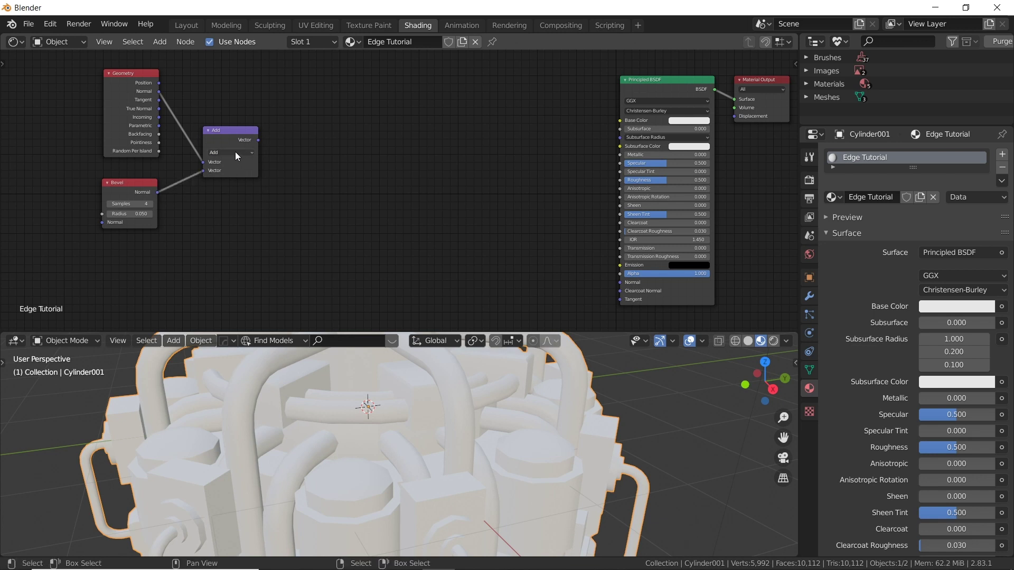
{"action": "left_click", "coordinate": [231, 152]}
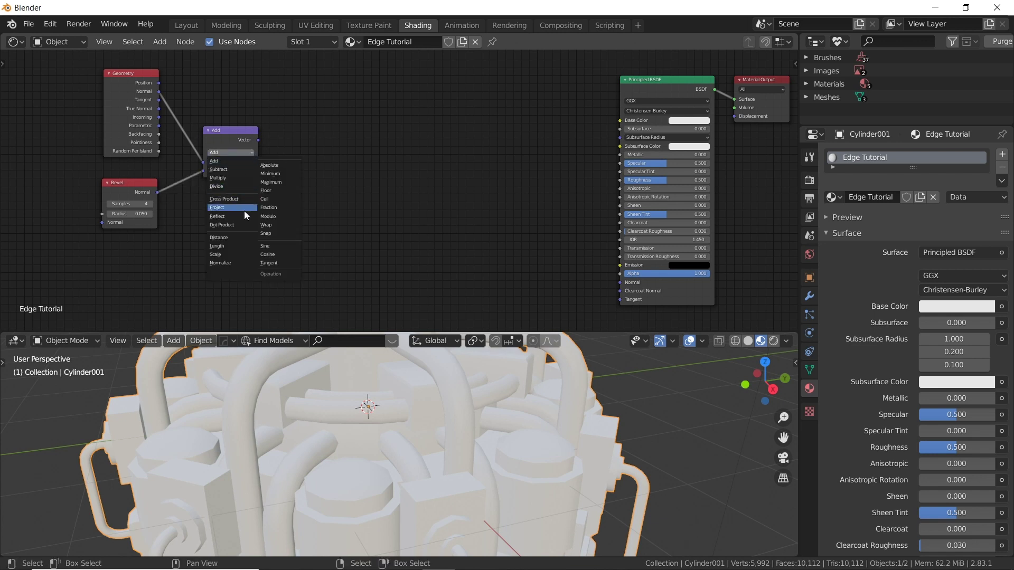
{"action": "left_click", "coordinate": [233, 224]}
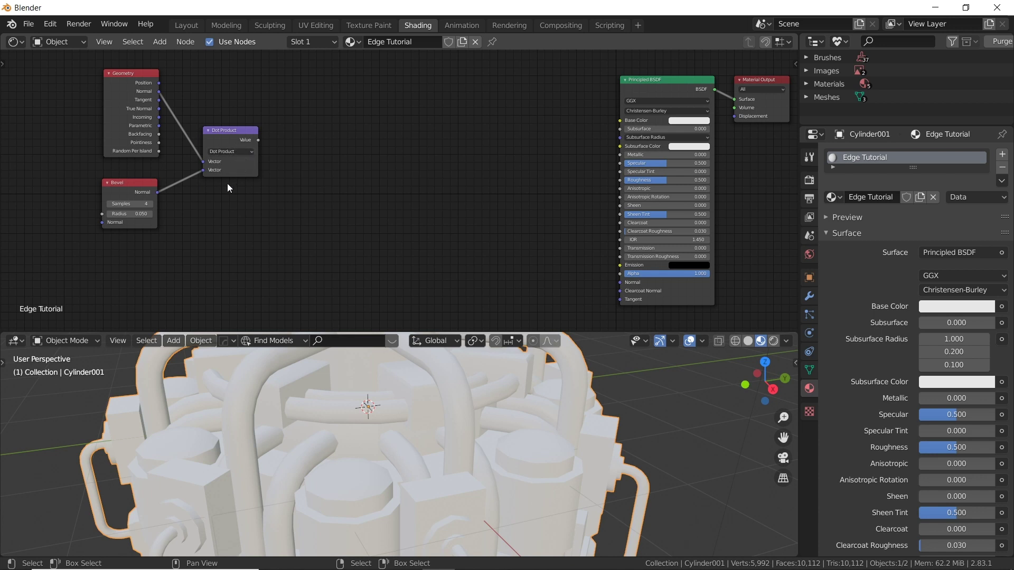
{"action": "middle_click_drag", "start_coordinate": [224, 186], "coordinate": [172, 192]}
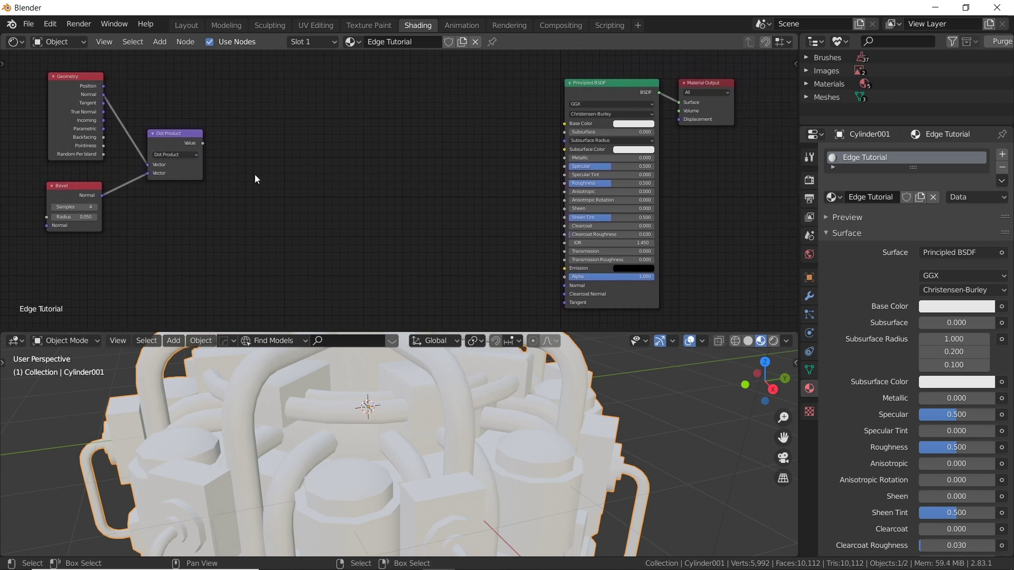
Step: Add a ColorRamp node and feed it the Dot Product Value output
{"action": "key", "text": "shift+a"}
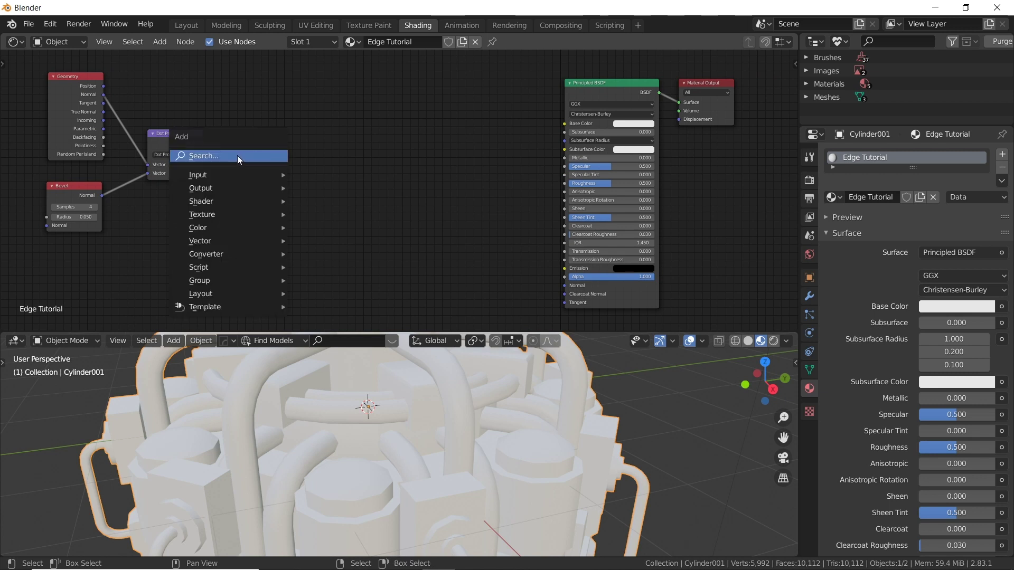
{"action": "left_click", "coordinate": [240, 156]}
{"action": "type", "text": "ram"}
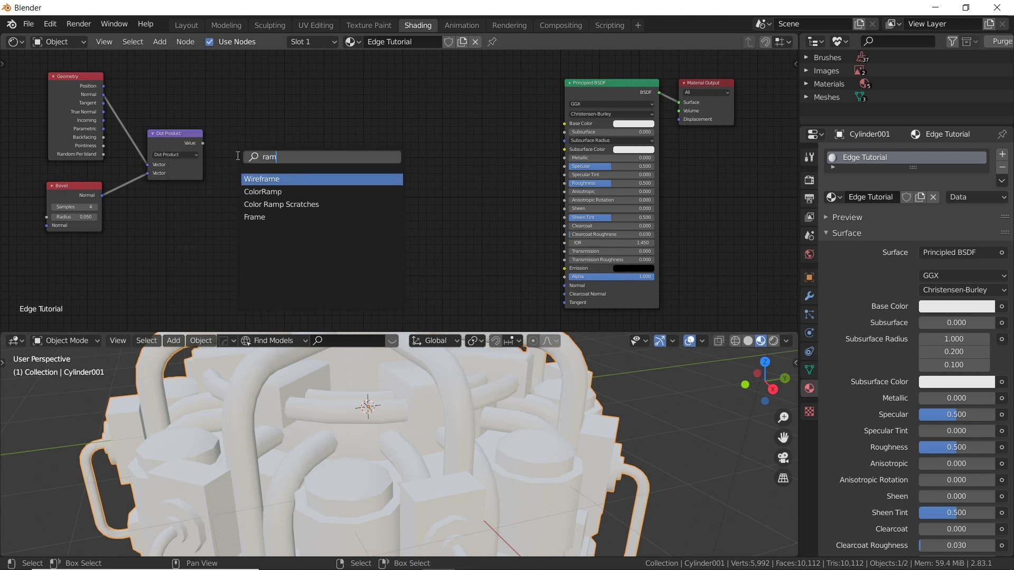
{"action": "key", "text": "Down"}
{"action": "key", "text": "Return"}
{"action": "left_click", "coordinate": [232, 113]}
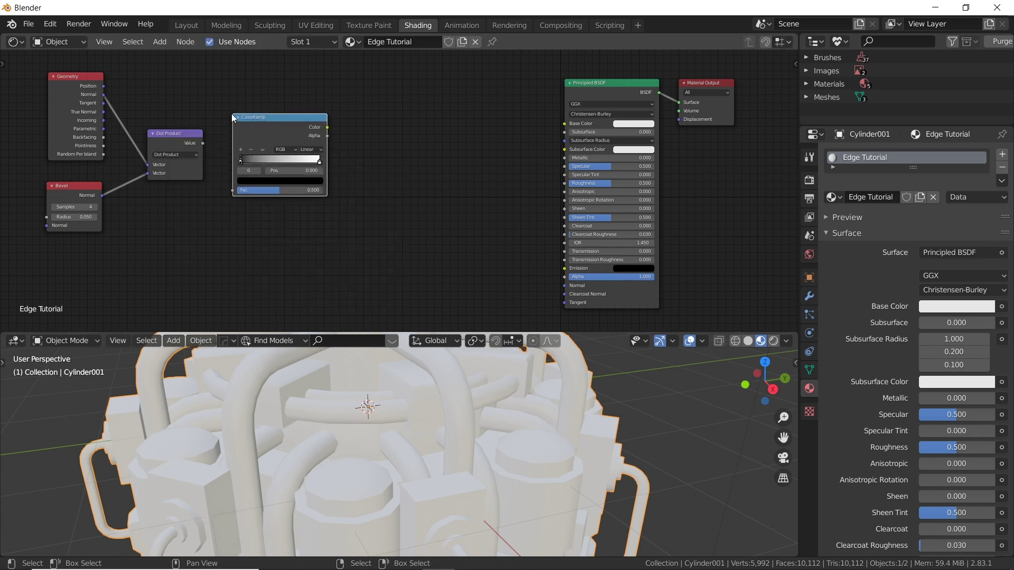
{"action": "left_click_drag", "start_coordinate": [203, 144], "coordinate": [233, 190]}
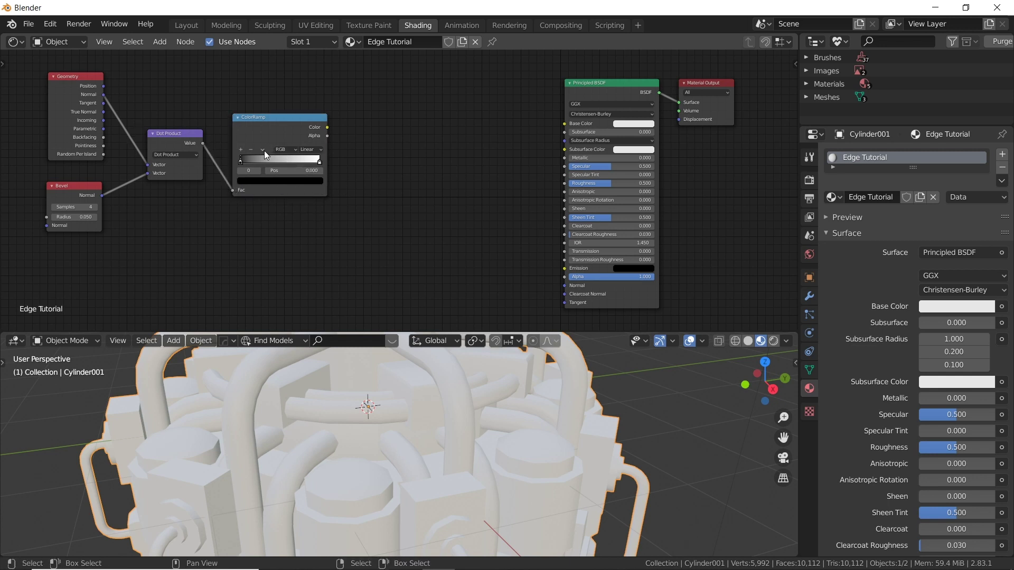
Step: Move the black stop right, flip the ramp, and set interpolation to Cardinal
{"action": "mouse_move", "coordinate": [244, 164]}
{"action": "left_mouse_down"}
{"action": "mouse_move", "coordinate": [310, 159]}
{"action": "mouse_move", "coordinate": [261, 157]}
{"action": "left_mouse_up"}
{"action": "left_click", "coordinate": [262, 150]}
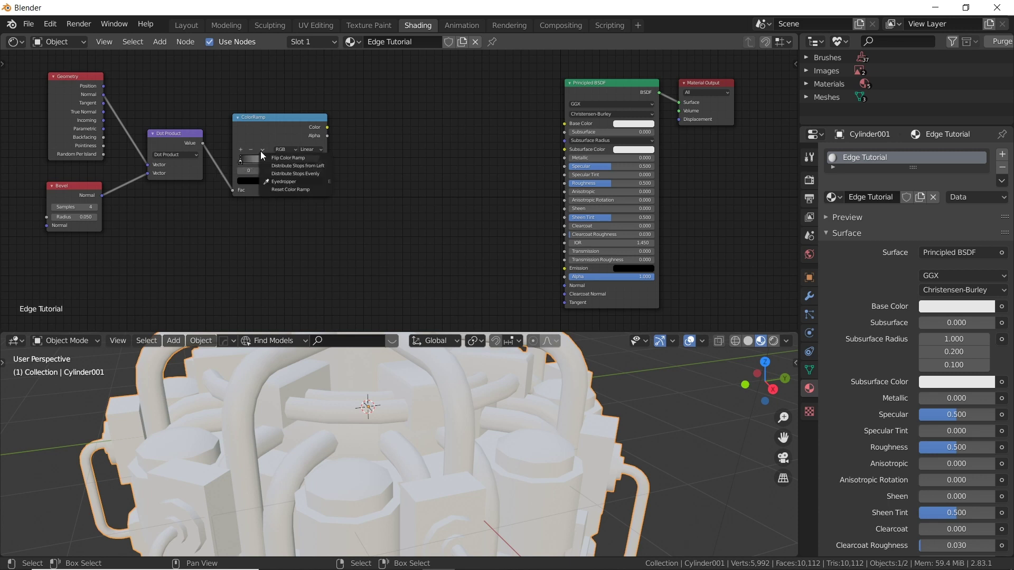
{"action": "left_click", "coordinate": [310, 158]}
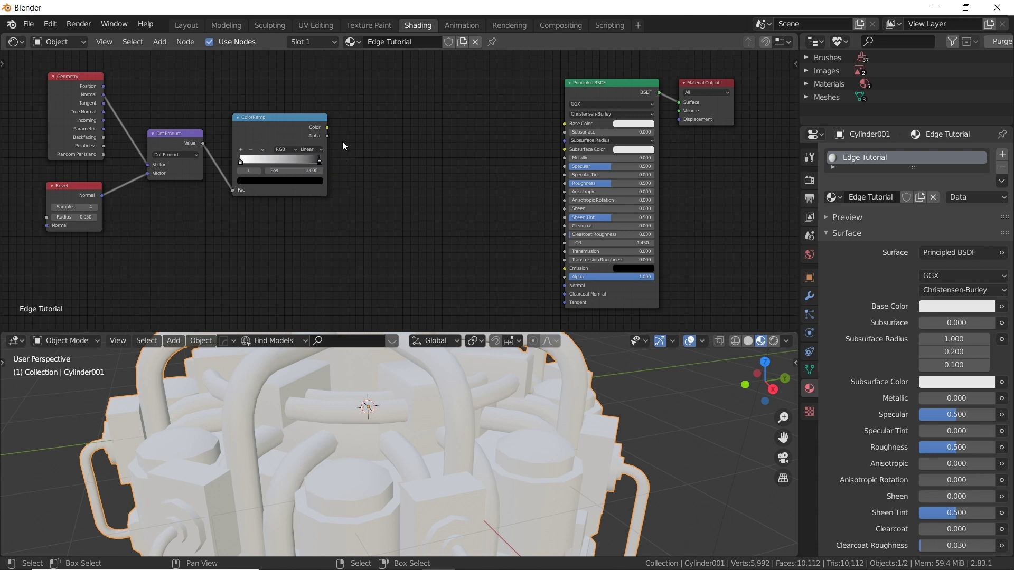
{"action": "mouse_move", "coordinate": [344, 140]}
{"action": "middle_mouse_down"}
{"action": "mouse_move", "coordinate": [361, 145]}
{"action": "mouse_move", "coordinate": [334, 145]}
{"action": "middle_mouse_up"}
{"action": "left_click", "coordinate": [293, 149]}
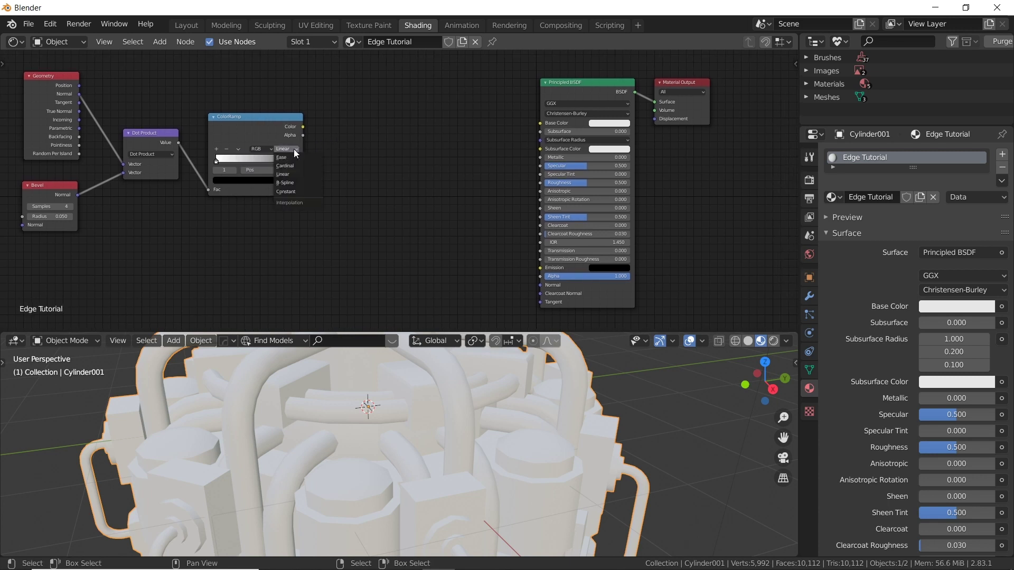
{"action": "left_click", "coordinate": [294, 166]}
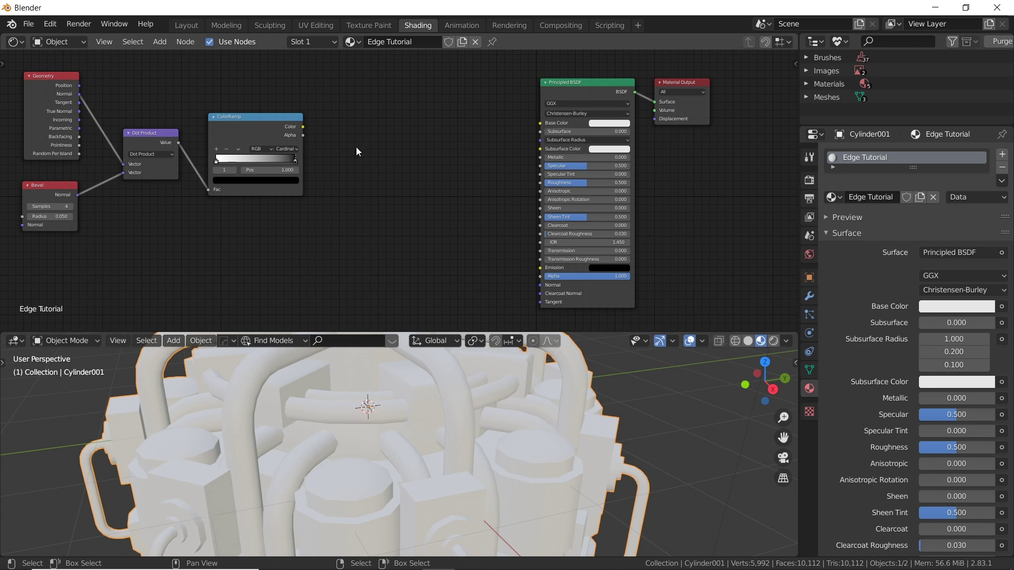
Step: Add a Math node and connect the ColorRamp's Color to its first Value input
{"action": "key", "text": "shift+a"}
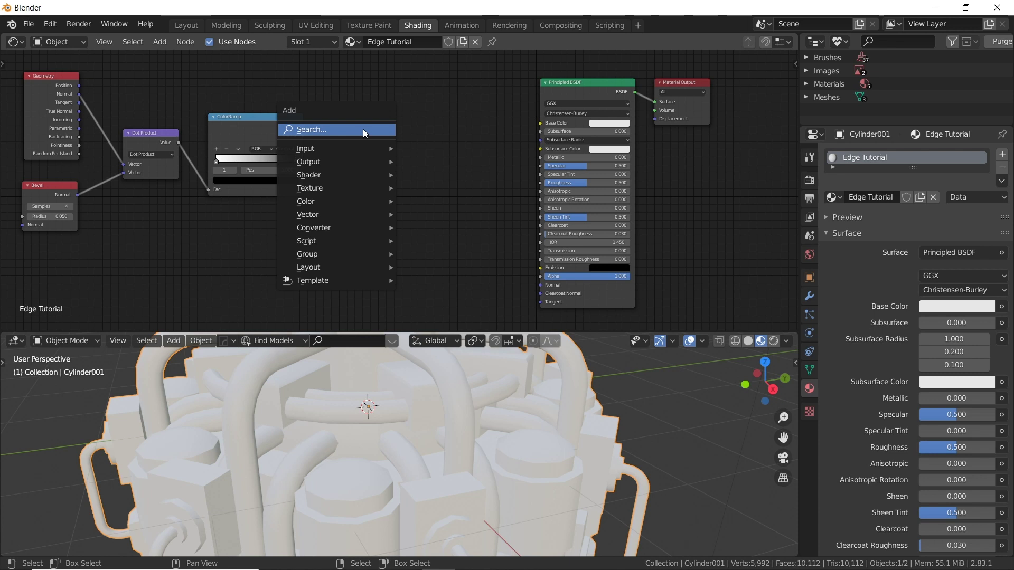
{"action": "left_click", "coordinate": [363, 129]}
{"action": "type", "text": "mat"}
{"action": "key", "text": "Down"}
{"action": "key", "text": "Return"}
{"action": "left_click", "coordinate": [354, 123]}
{"action": "left_click_drag", "start_coordinate": [303, 127], "coordinate": [355, 168]}
Step: Set the Math node to Multiply with a second value of 3.000, then reposition it
{"action": "left_click", "coordinate": [386, 177]}
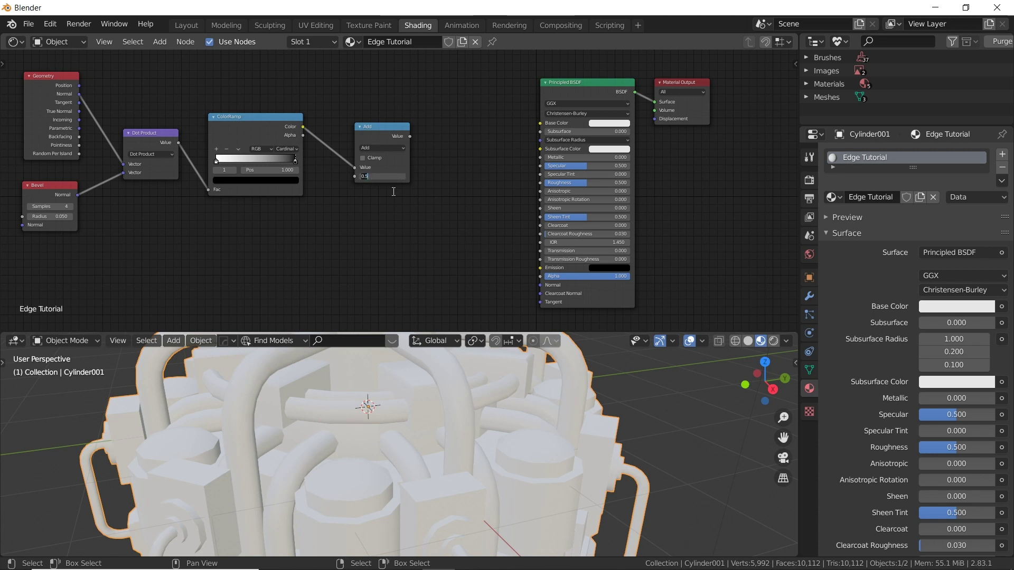
{"action": "type", "text": "3"}
{"action": "key", "text": "Return"}
{"action": "left_click", "coordinate": [389, 150]}
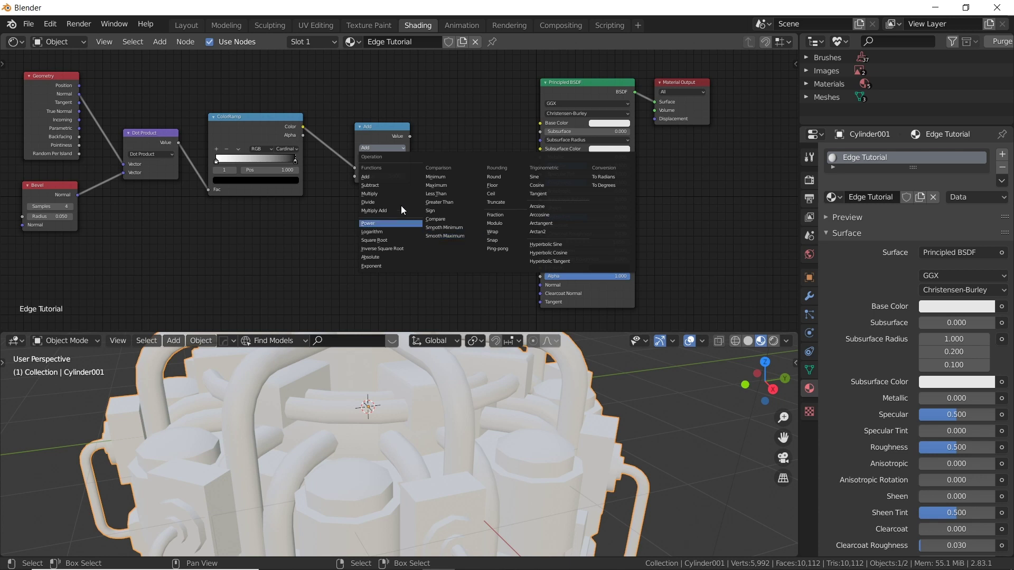
{"action": "left_click", "coordinate": [379, 193]}
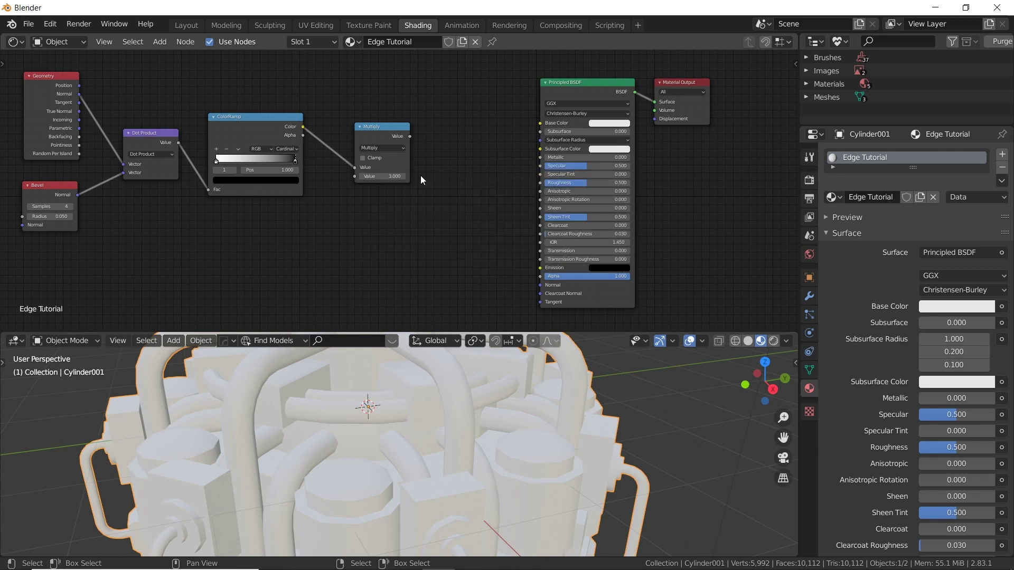
{"action": "left_click", "coordinate": [394, 136]}
{"action": "key", "text": "h"}
{"action": "key", "text": "h"}
{"action": "key", "text": "g"}
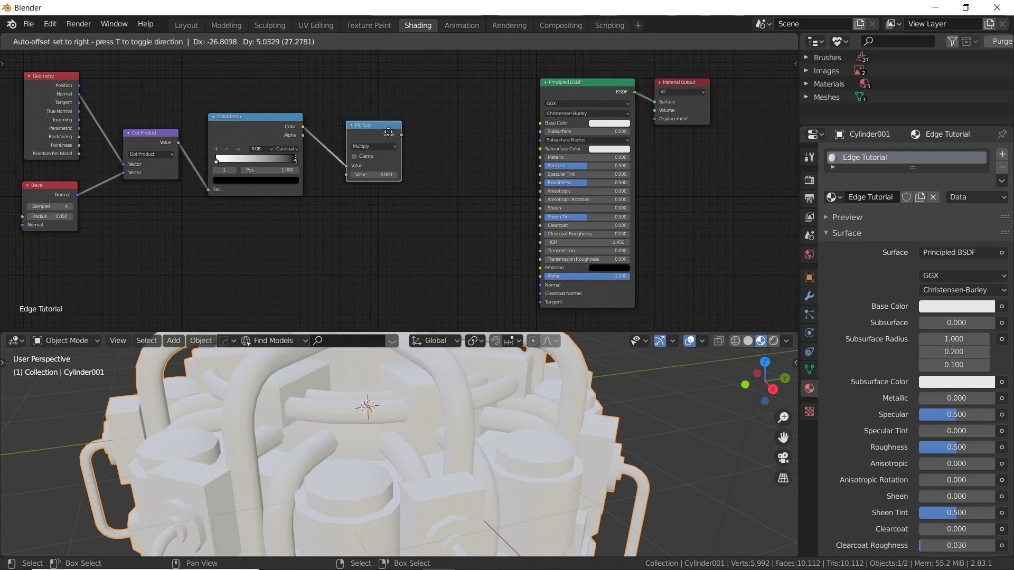
{"action": "left_click", "coordinate": [463, 166]}
Step: Move the Principled BSDF and Material Output nodes further right to make room
{"action": "scroll", "coordinate": [463, 166], "scroll_direction": "right", "scroll_amount": 2, "text": "ctrl"}
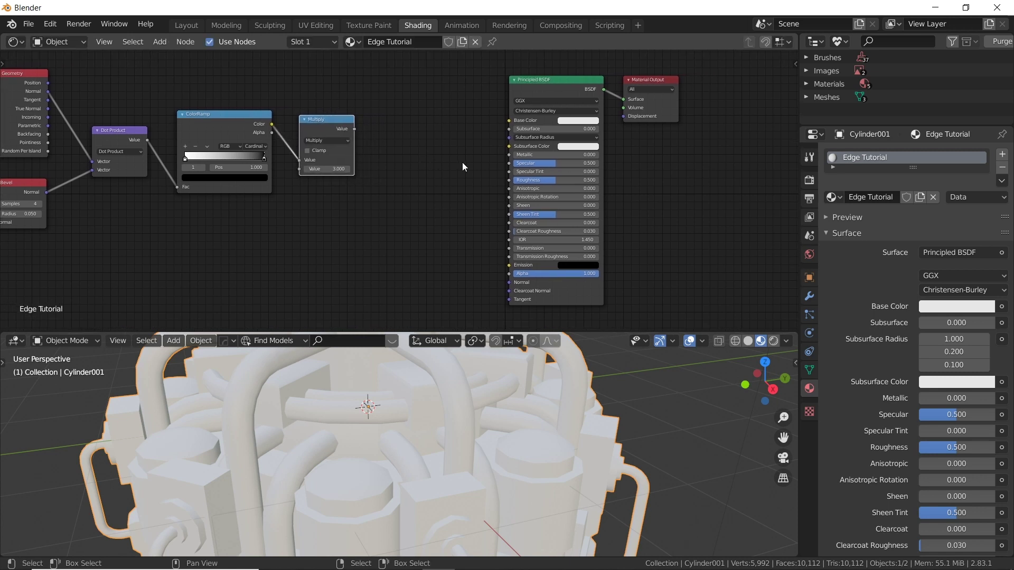
{"action": "left_click", "coordinate": [544, 90]}
{"action": "left_click", "coordinate": [645, 82], "text": "shift"}
{"action": "key", "text": "g"}
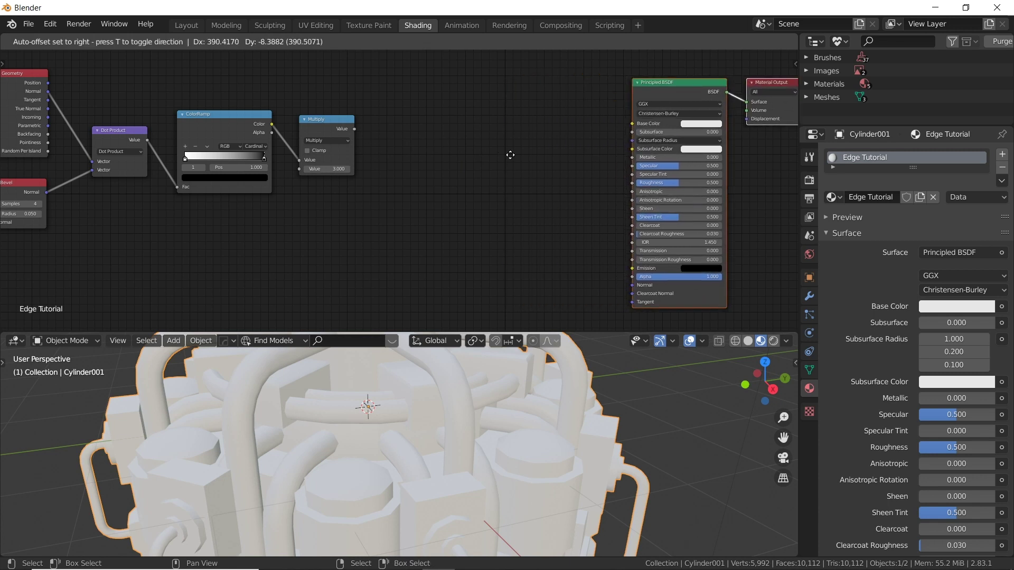
{"action": "left_click", "coordinate": [515, 164]}
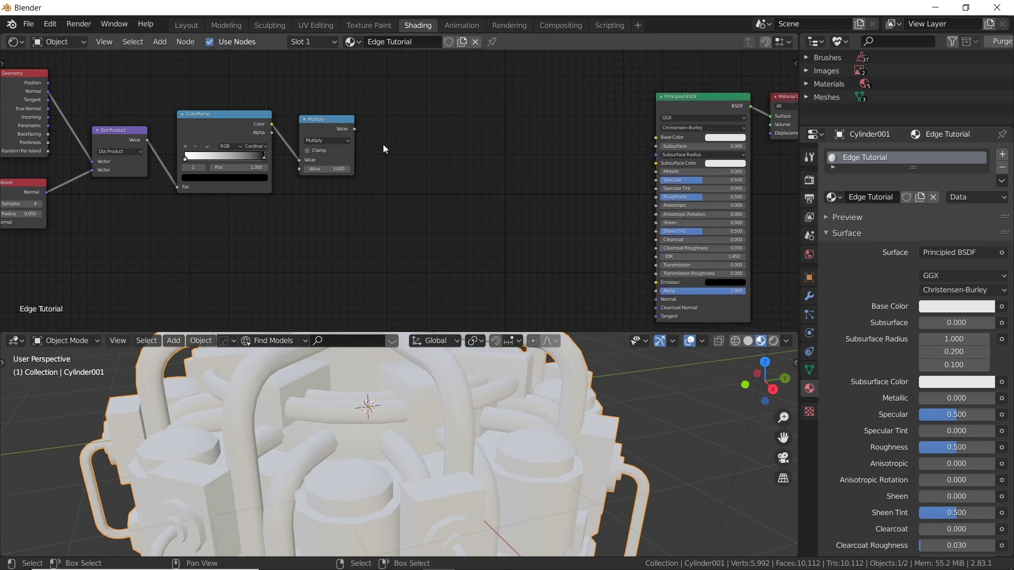
Step: Add a MixRGB node and duplicate it twice, placing the three copies in a row
{"action": "key", "text": "shift+a"}
{"action": "left_click", "coordinate": [408, 131]}
{"action": "type", "text": "rgb"}
{"action": "key", "text": "Down"}
{"action": "key", "text": "Return"}
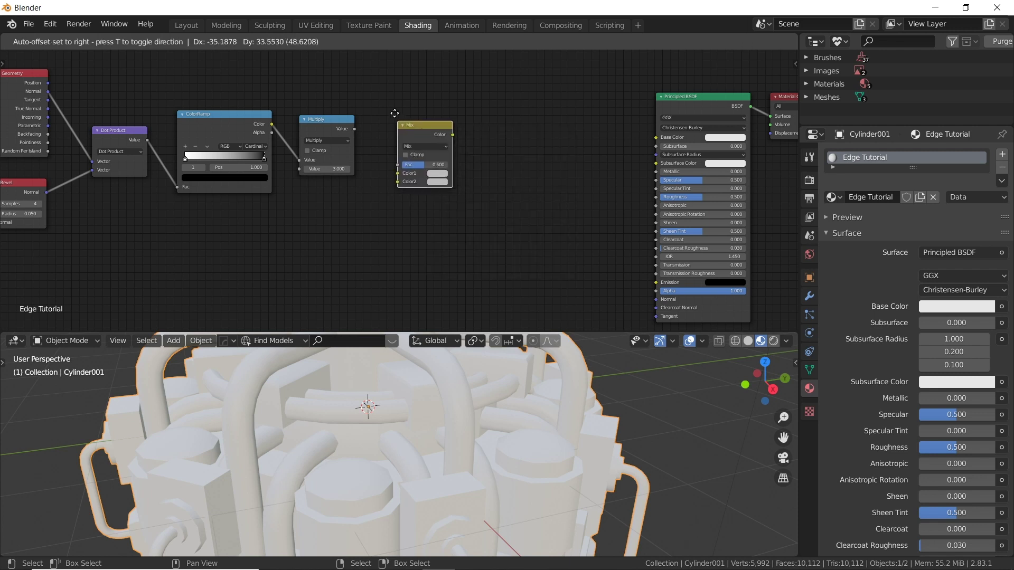
{"action": "left_click", "coordinate": [395, 113]}
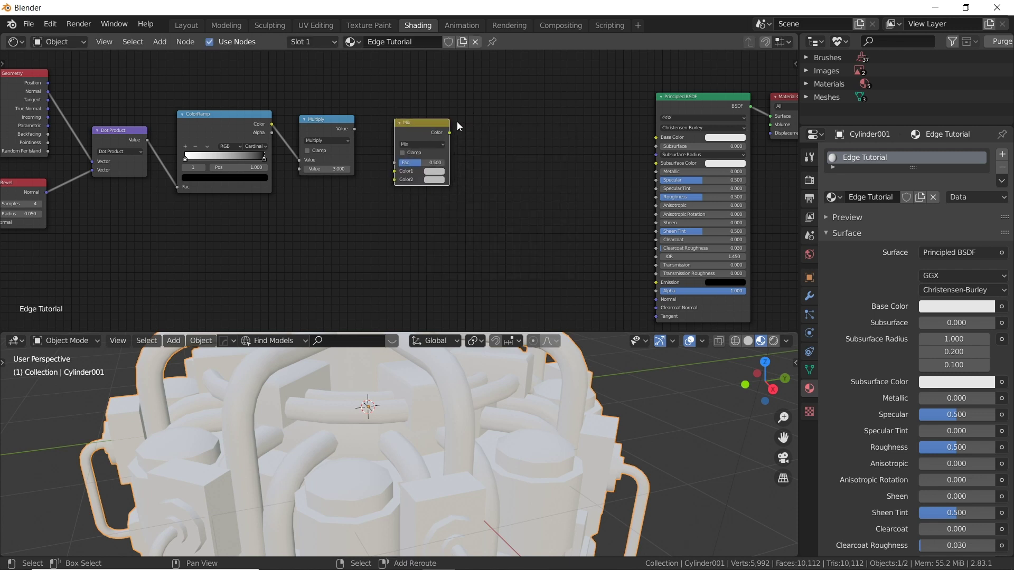
{"action": "key", "text": "shift+d"}
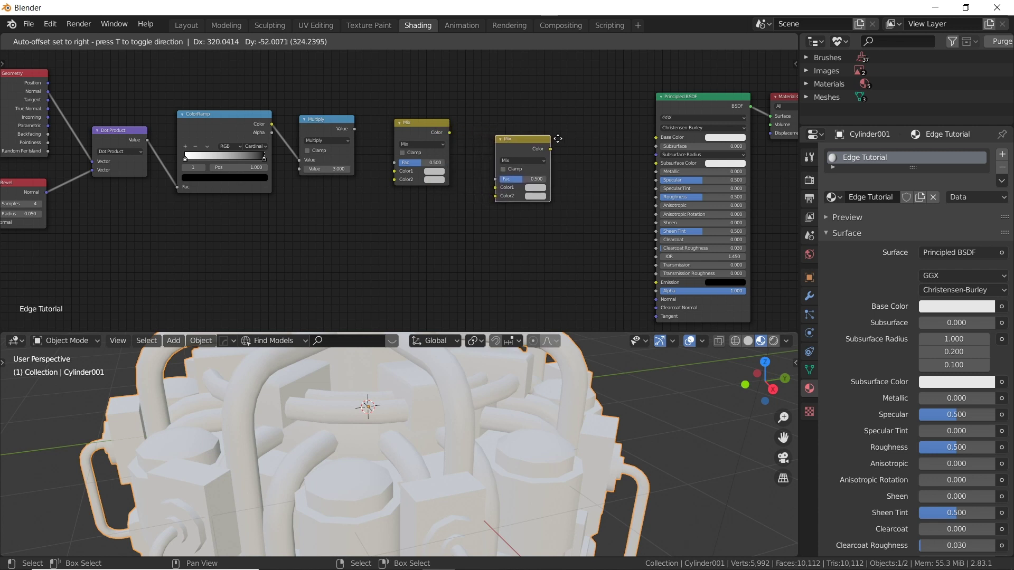
{"action": "left_click", "coordinate": [539, 142]}
{"action": "key", "text": "shift+d"}
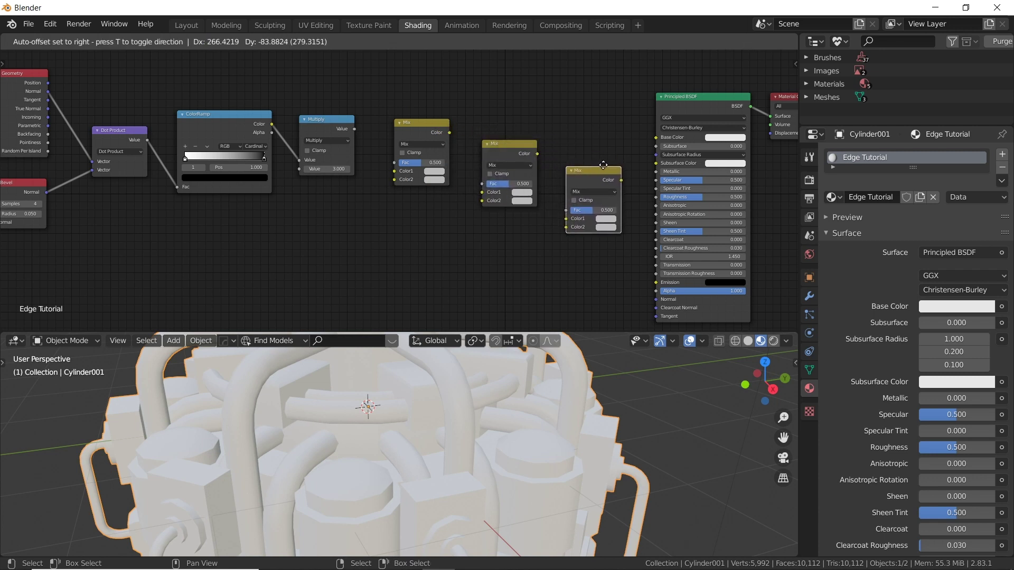
{"action": "left_click", "coordinate": [605, 168]}
Step: Chain Multiply into Darken, Mix and Screen nodes, with the Mix factor at 0.533
{"action": "left_click_drag", "start_coordinate": [354, 129], "coordinate": [395, 171]}
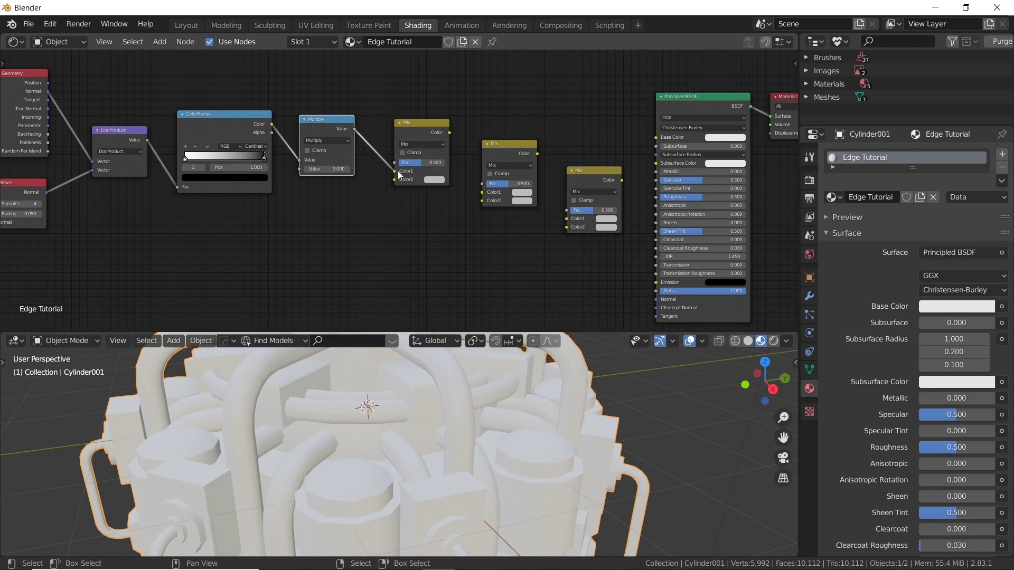
{"action": "left_click", "coordinate": [433, 143]}
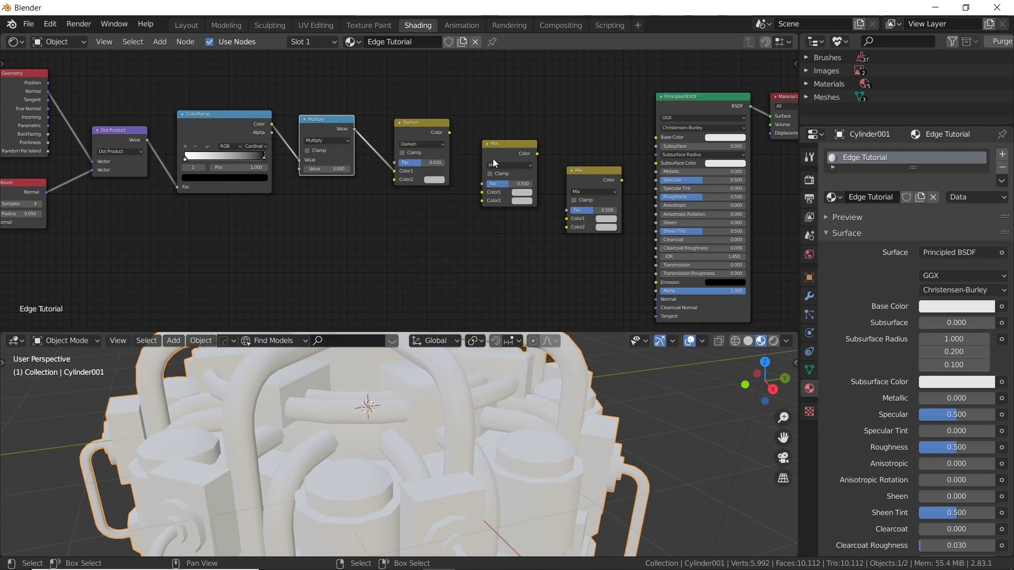
{"action": "left_click", "coordinate": [422, 165]}
{"action": "middle_click_drag", "start_coordinate": [438, 132], "coordinate": [460, 131]}
{"action": "left_click_drag", "start_coordinate": [473, 132], "coordinate": [587, 231]}
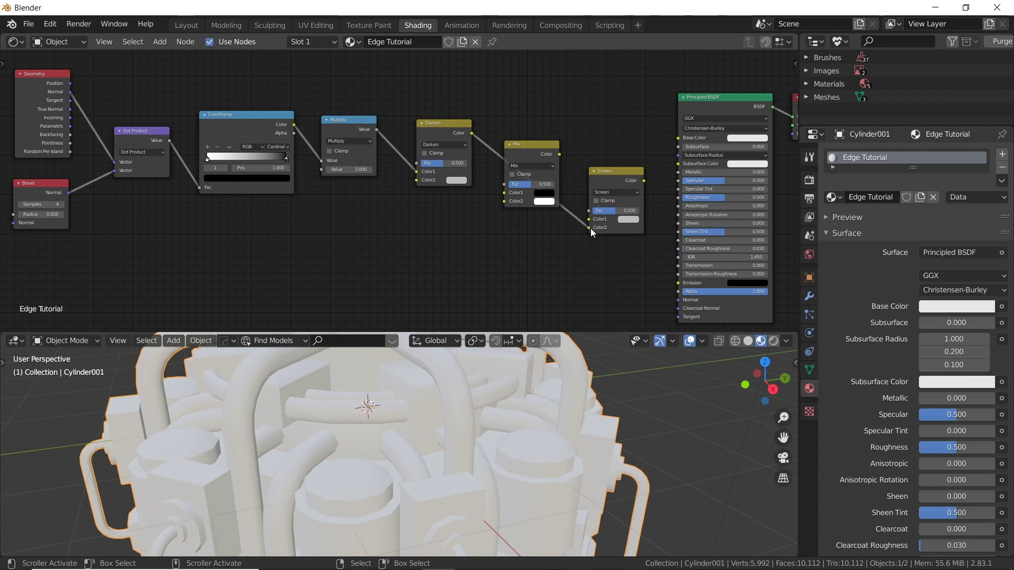
{"action": "left_click", "coordinate": [558, 156]}
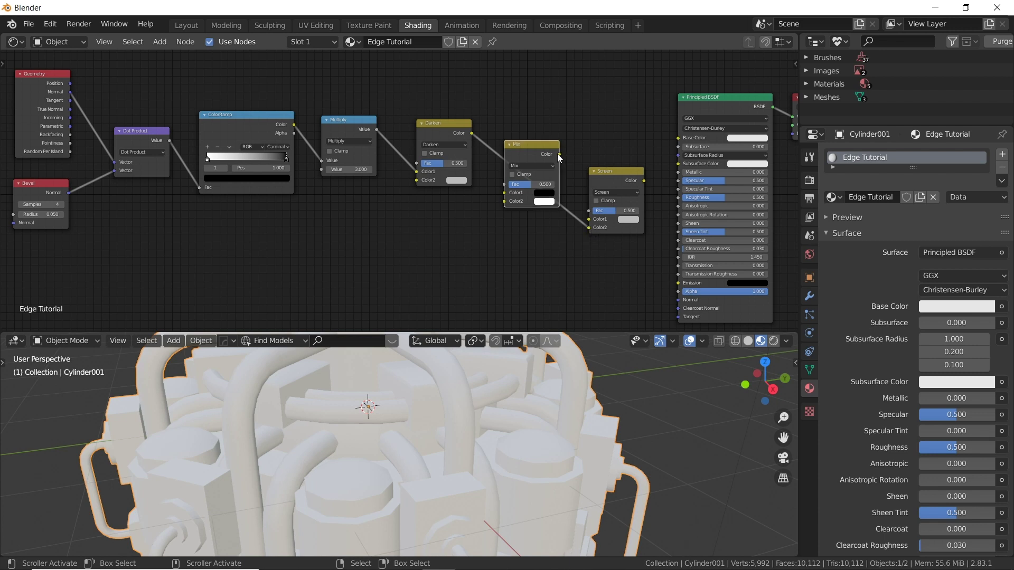
{"action": "left_click_drag", "start_coordinate": [541, 185], "coordinate": [589, 219]}
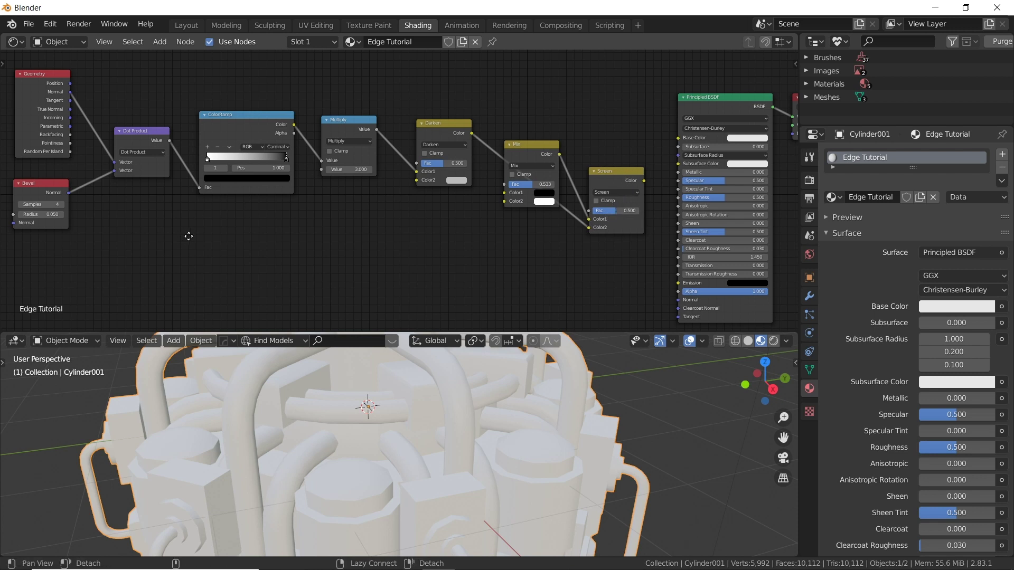
Step: Add a Musgrave Texture node in empty space left of the graph
{"action": "middle_click_drag", "start_coordinate": [211, 227], "coordinate": [223, 218]}
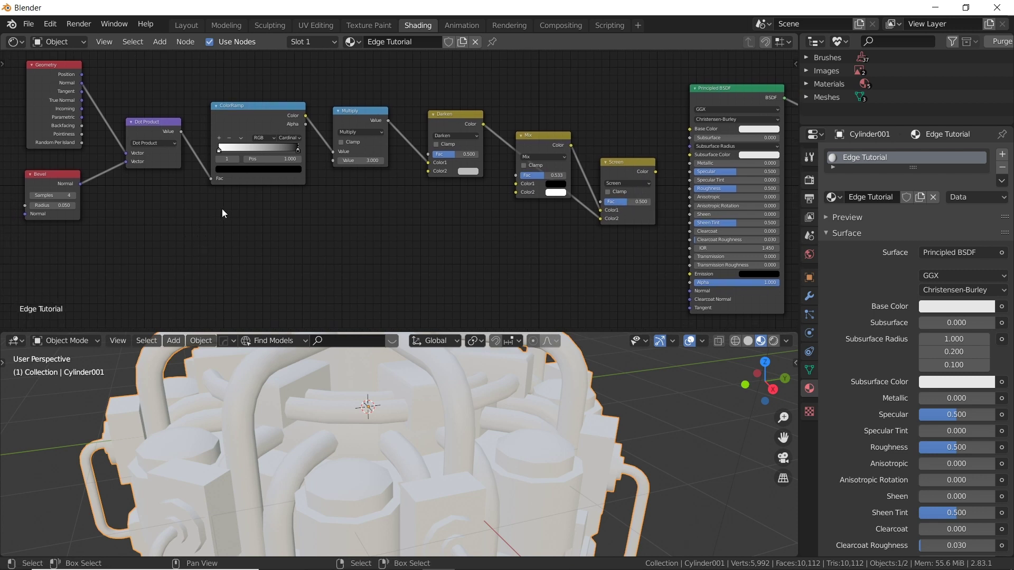
{"action": "key", "text": "shift+a"}
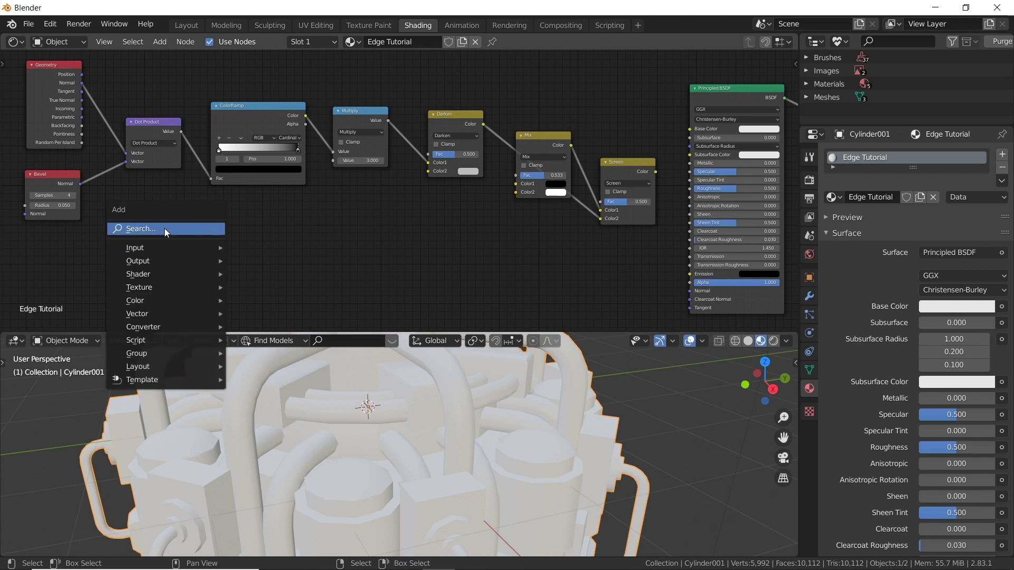
{"action": "left_click", "coordinate": [164, 230]}
{"action": "type", "text": "mus"}
{"action": "key", "text": "Return"}
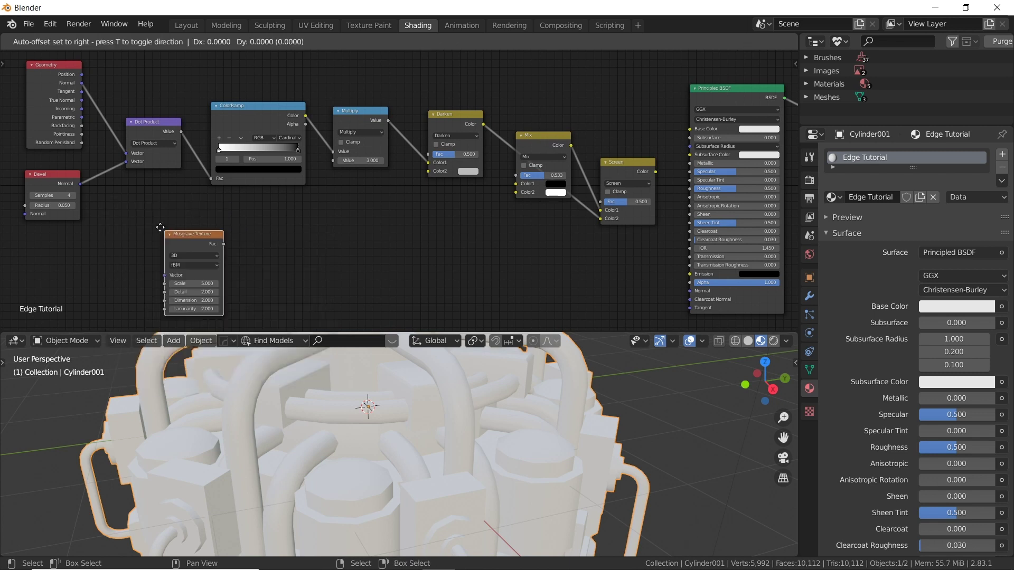
{"action": "left_click", "coordinate": [136, 210]}
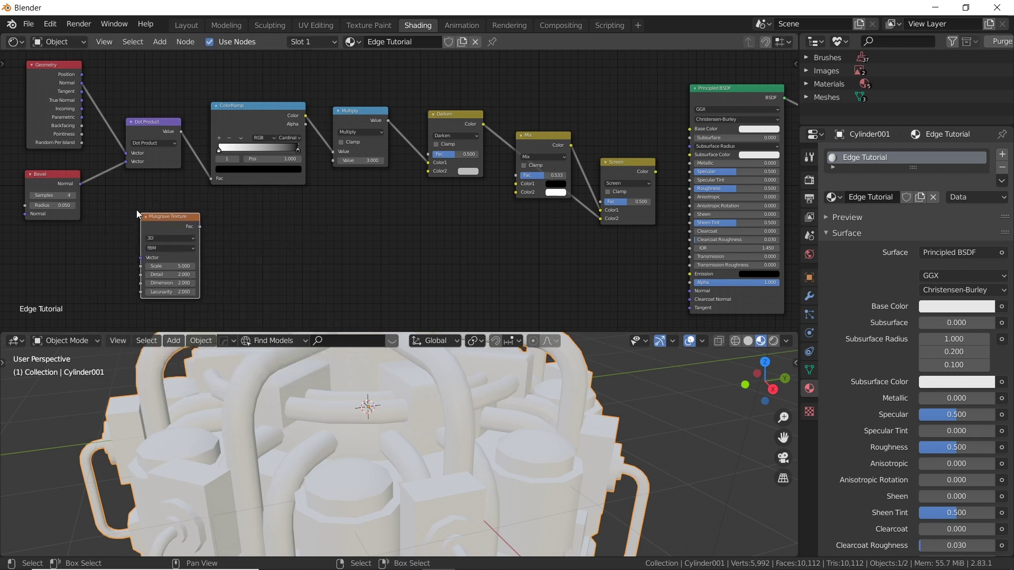
Step: Duplicate the ColorRamp below the original, widen it, and feed it Musgrave Fac
{"action": "mouse_move", "coordinate": [264, 109]}
{"action": "left_mouse_down"}
{"action": "mouse_move", "coordinate": [264, 122]}
{"action": "mouse_move", "coordinate": [254, 112]}
{"action": "left_mouse_up"}
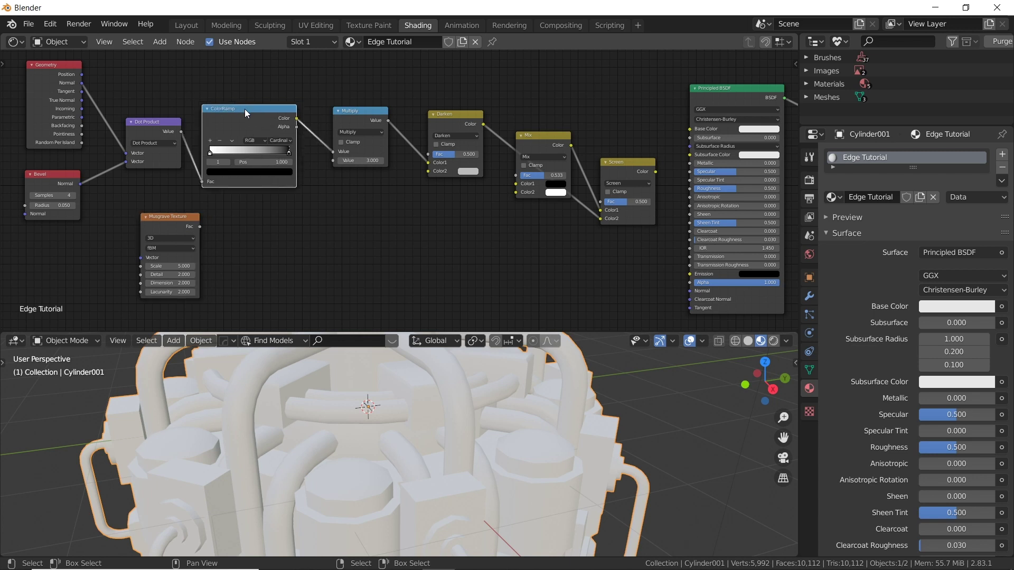
{"action": "key", "text": "shift+d"}
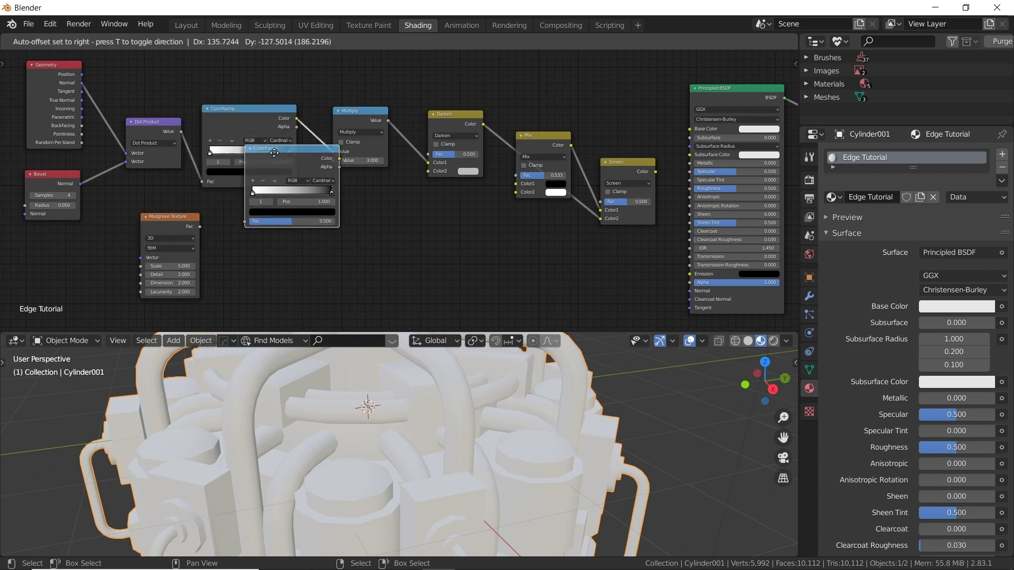
{"action": "left_click", "coordinate": [268, 205]}
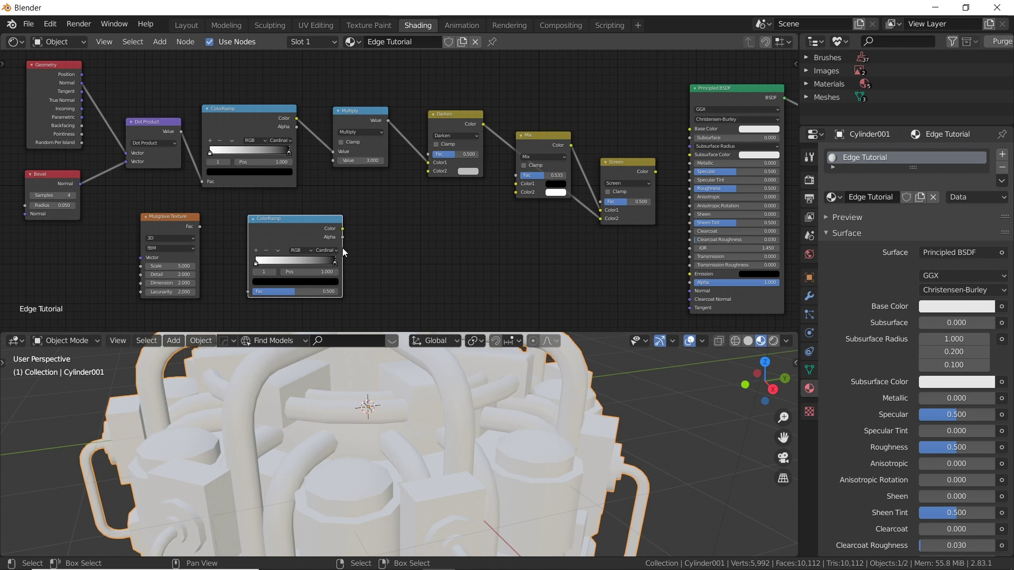
{"action": "left_click_drag", "start_coordinate": [343, 248], "coordinate": [467, 247]}
{"action": "left_click_drag", "start_coordinate": [201, 226], "coordinate": [249, 292]}
Step: Connect the lower ColorRamp's Color to Darken's Color2 and tidy the node positions
{"action": "middle_click_drag", "start_coordinate": [522, 256], "coordinate": [459, 254]}
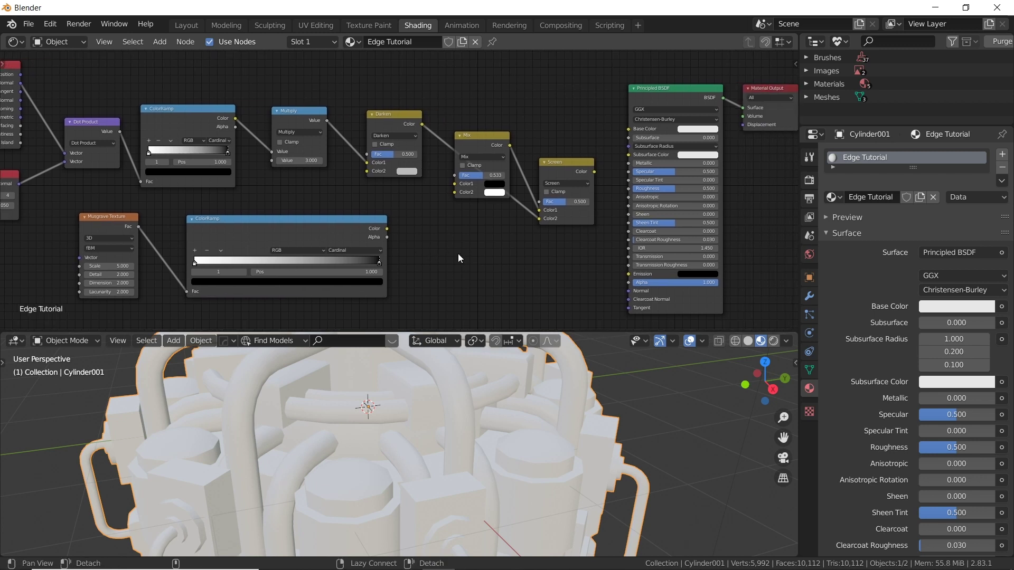
{"action": "left_click_drag", "start_coordinate": [388, 229], "coordinate": [366, 171]}
{"action": "left_click", "coordinate": [348, 225]}
{"action": "left_click_drag", "start_coordinate": [348, 225], "coordinate": [318, 223]}
{"action": "left_click_drag", "start_coordinate": [100, 218], "coordinate": [80, 223]}
{"action": "mouse_move", "coordinate": [233, 222]}
{"action": "left_mouse_down"}
{"action": "mouse_move", "coordinate": [223, 221]}
{"action": "mouse_move", "coordinate": [253, 220]}
{"action": "left_mouse_up"}
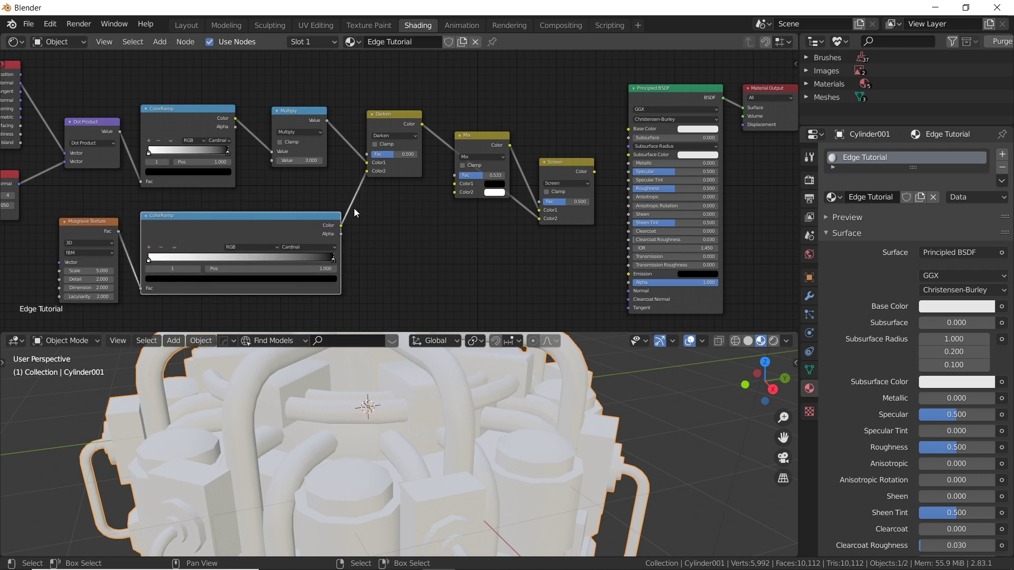
{"action": "middle_click_drag", "start_coordinate": [410, 204], "coordinate": [465, 223]}
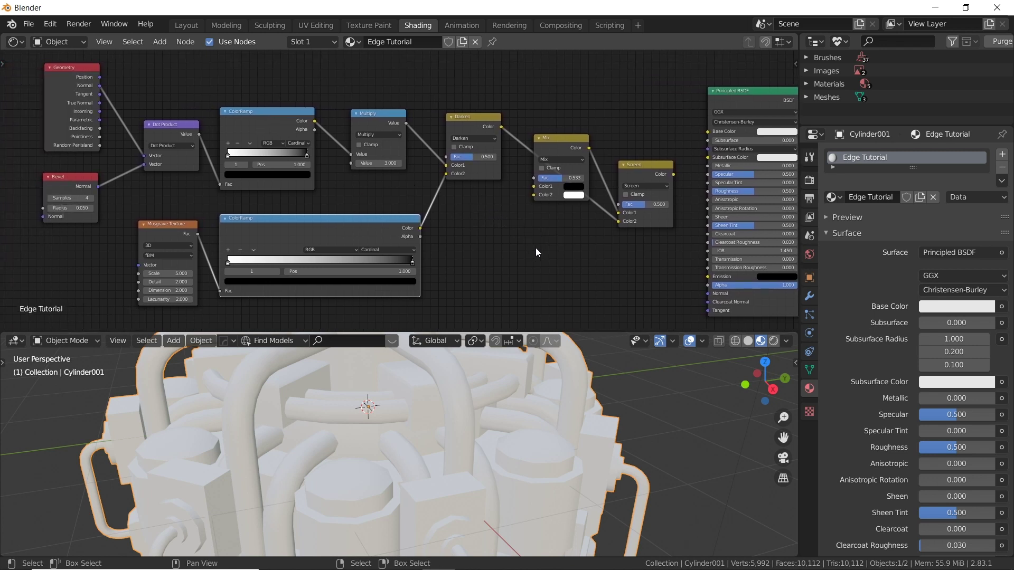
Step: Box-select all the edge-wear nodes and pack them into a node group
{"action": "key", "text": "b"}
{"action": "left_click_drag", "start_coordinate": [692, 315], "coordinate": [38, 68]}
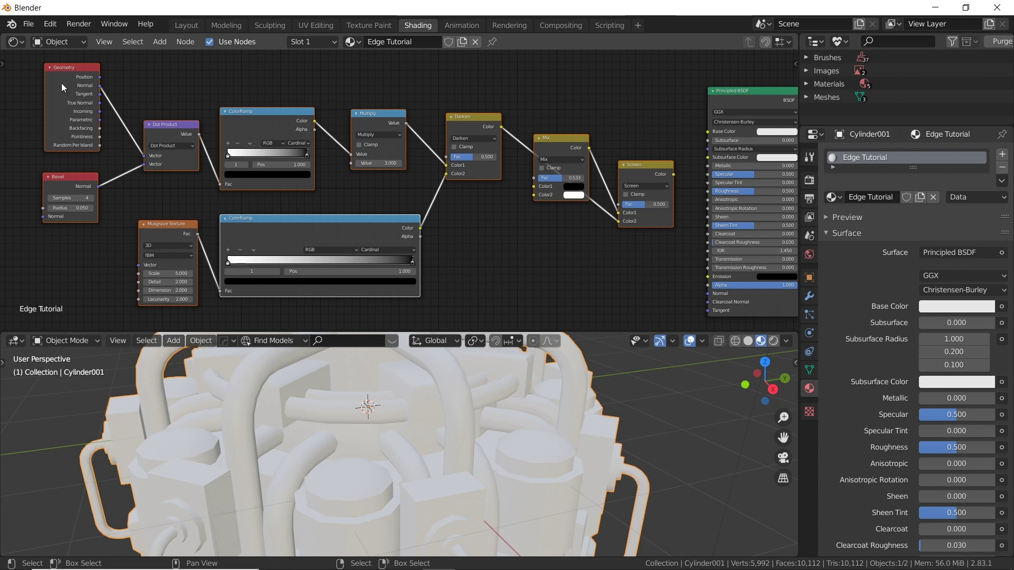
{"action": "key", "text": "ctrl+g"}
{"action": "left_click", "coordinate": [186, 42]}
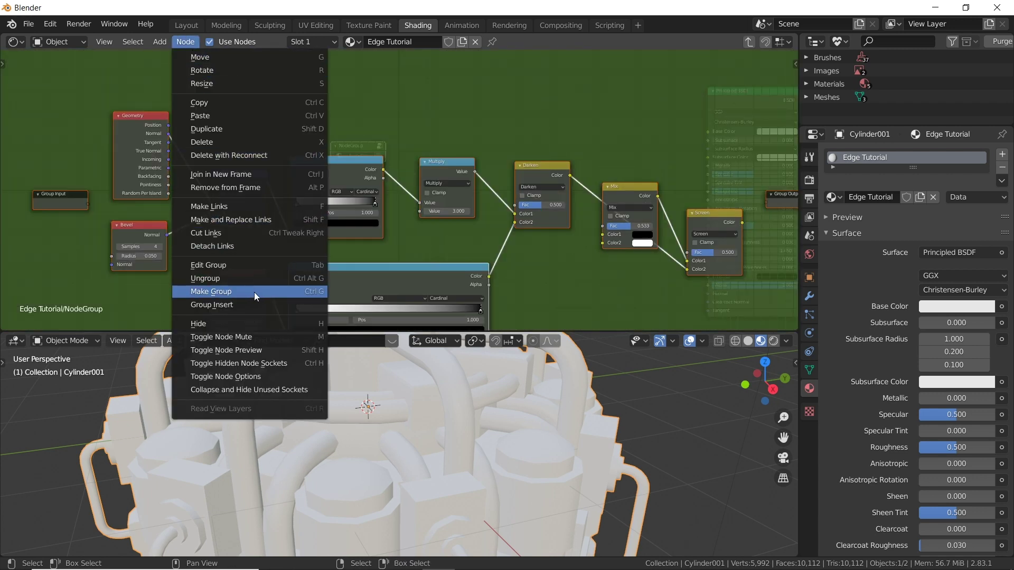
Step: Inspect the NodeGroup's inner nodes, checking it collapsed and then re-entering it
{"action": "middle_click_drag", "start_coordinate": [444, 244], "coordinate": [377, 200]}
{"action": "scroll", "coordinate": [383, 199], "scroll_direction": "down", "scroll_amount": 1}
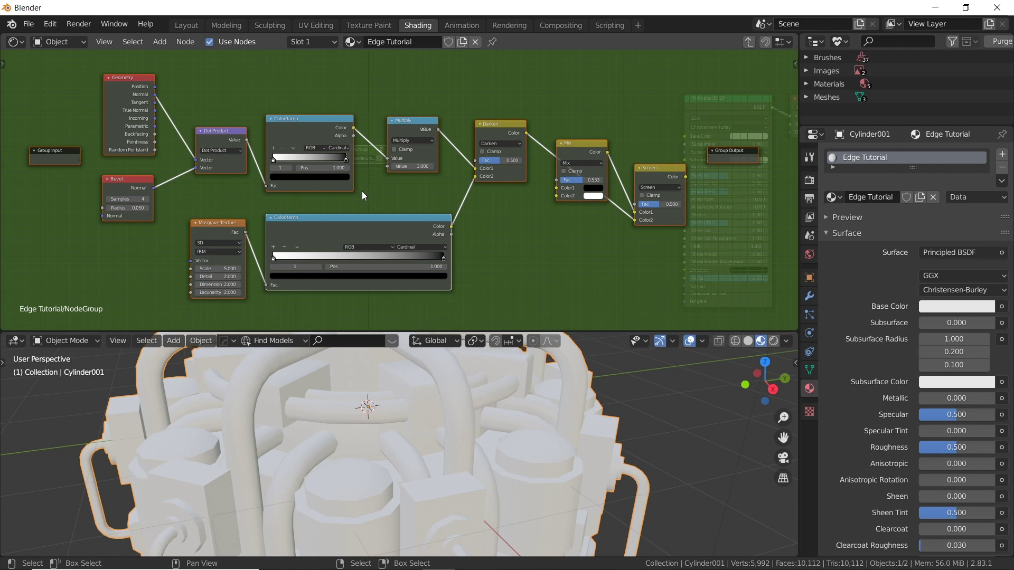
{"action": "key", "text": "Tab"}
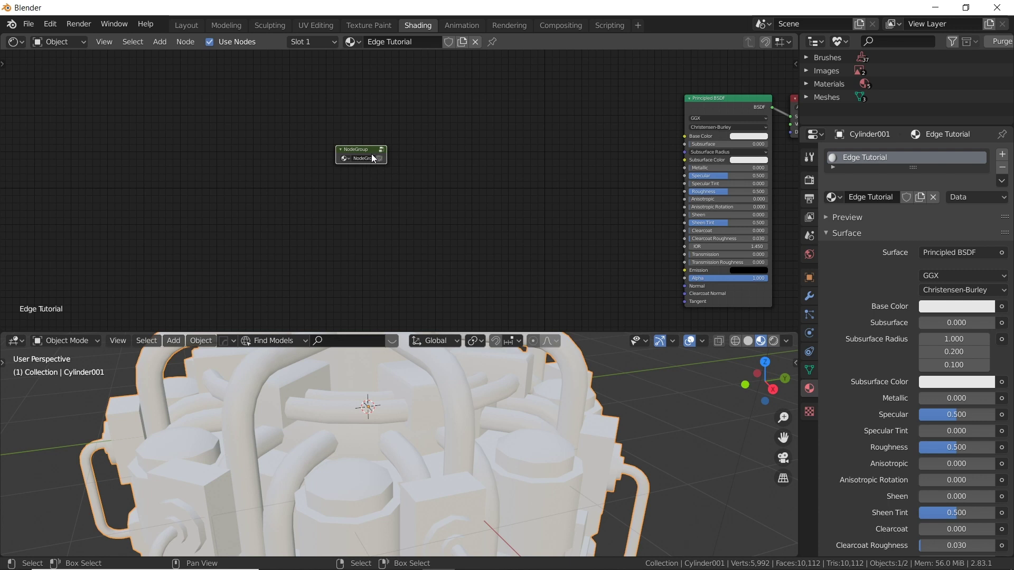
{"action": "key", "text": "Tab"}
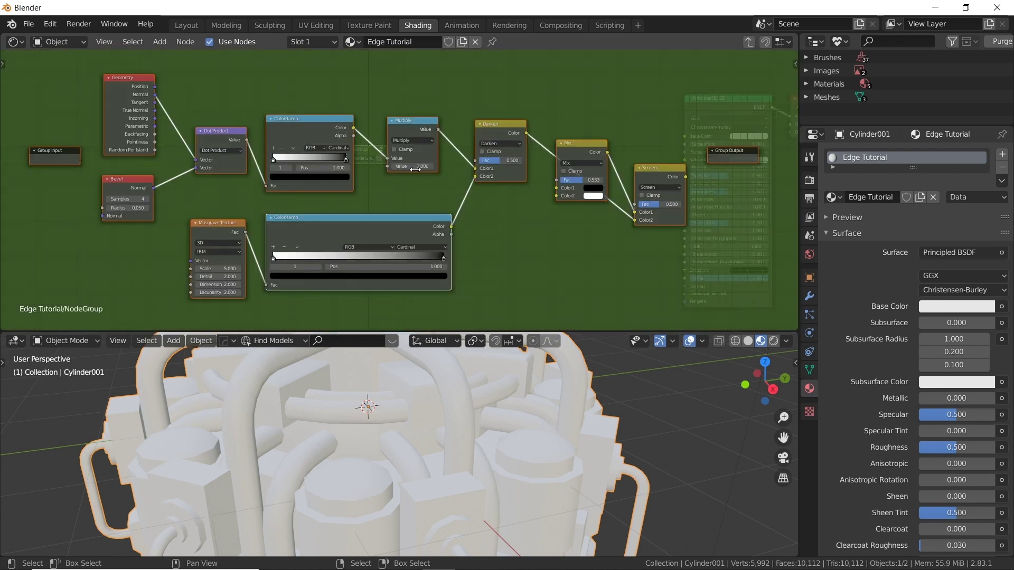
Step: Expose the Bevel Radius and a Musgrave setting as group inputs
{"action": "left_click", "coordinate": [68, 161]}
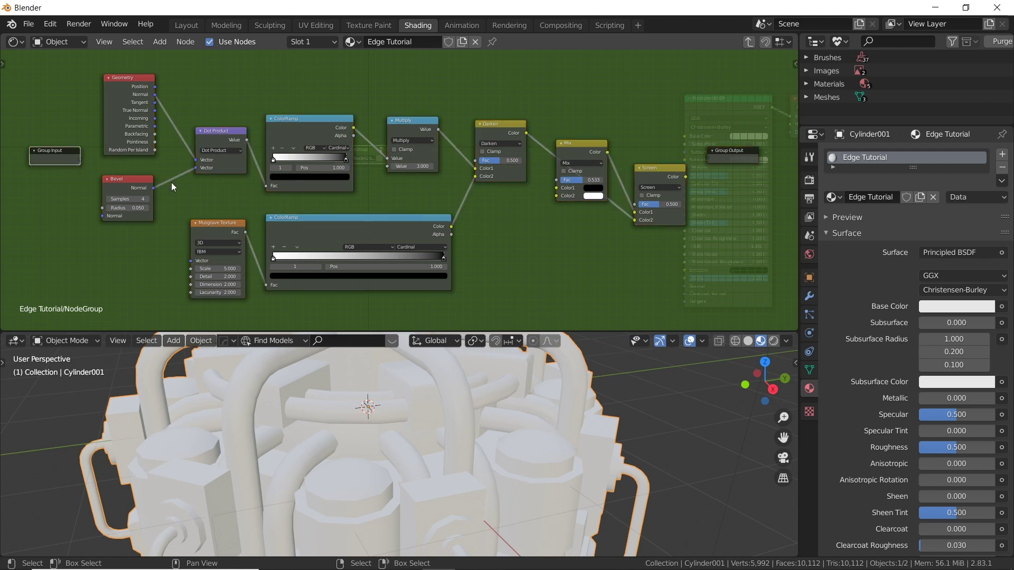
{"action": "key", "text": "Tab"}
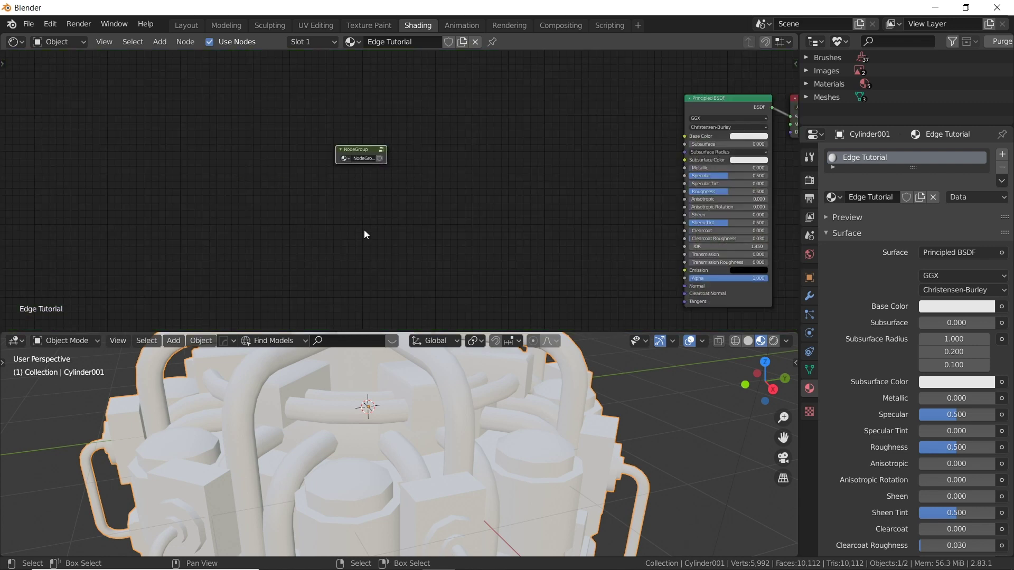
{"action": "key", "text": "Tab"}
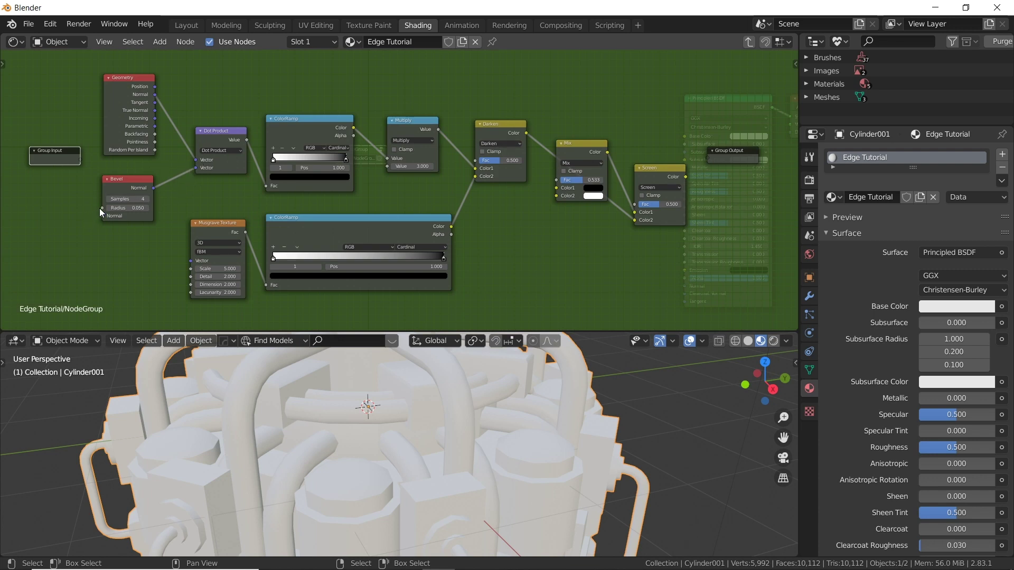
{"action": "left_click_drag", "start_coordinate": [102, 208], "coordinate": [80, 160]}
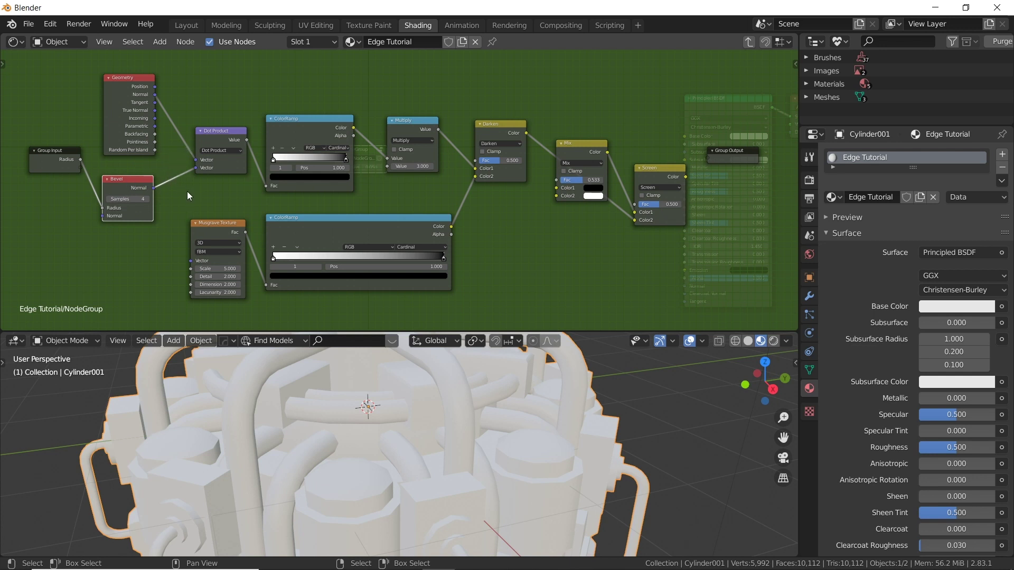
{"action": "left_click_drag", "start_coordinate": [191, 261], "coordinate": [80, 168]}
Step: Wire the Darken, Mix and Screen factors into the Group Input as new Fac inputs
{"action": "key", "text": "Tab"}
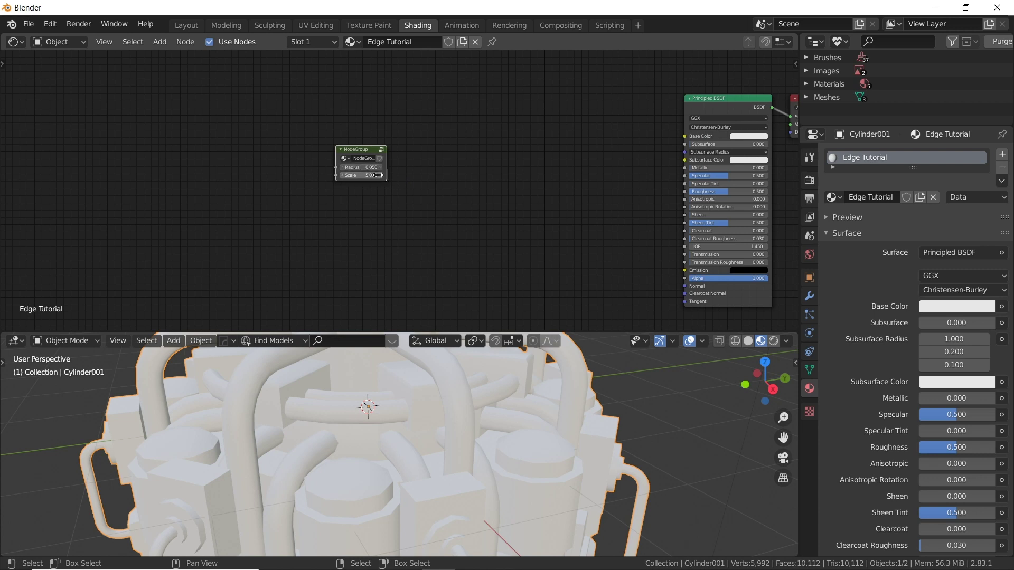
{"action": "key", "text": "Tab"}
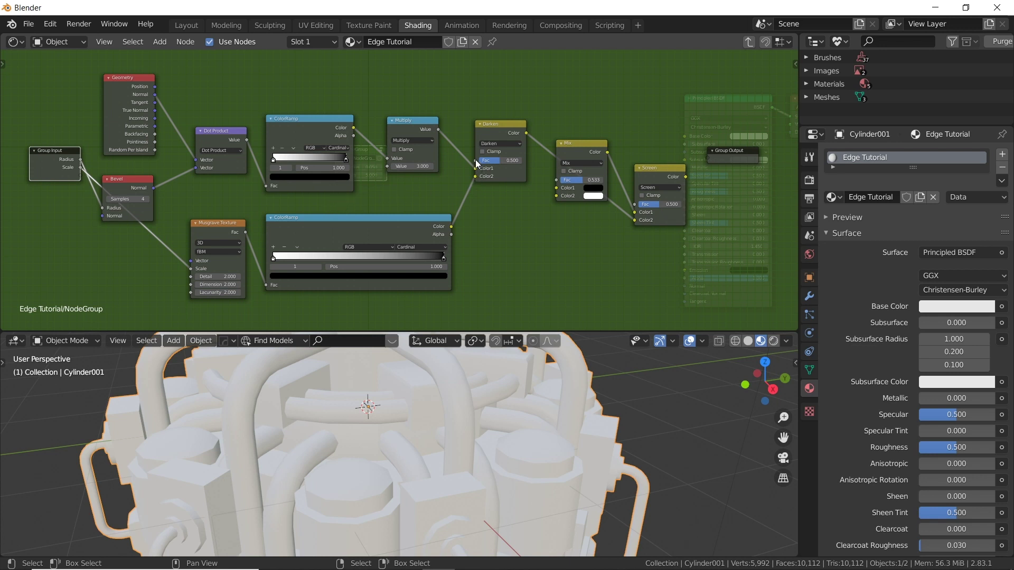
{"action": "left_click_drag", "start_coordinate": [477, 168], "coordinate": [81, 175]}
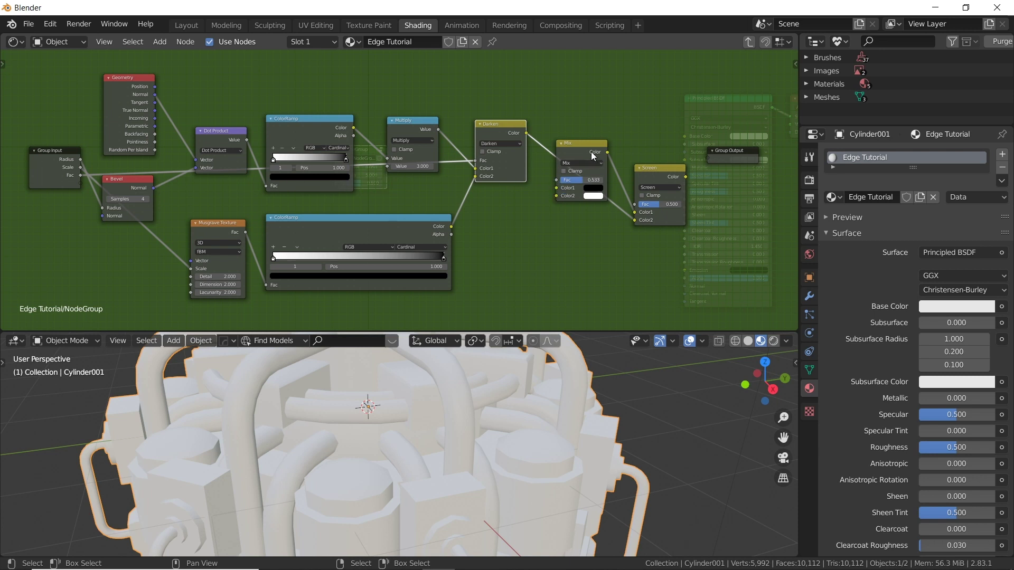
{"action": "left_click_drag", "start_coordinate": [556, 180], "coordinate": [81, 183]}
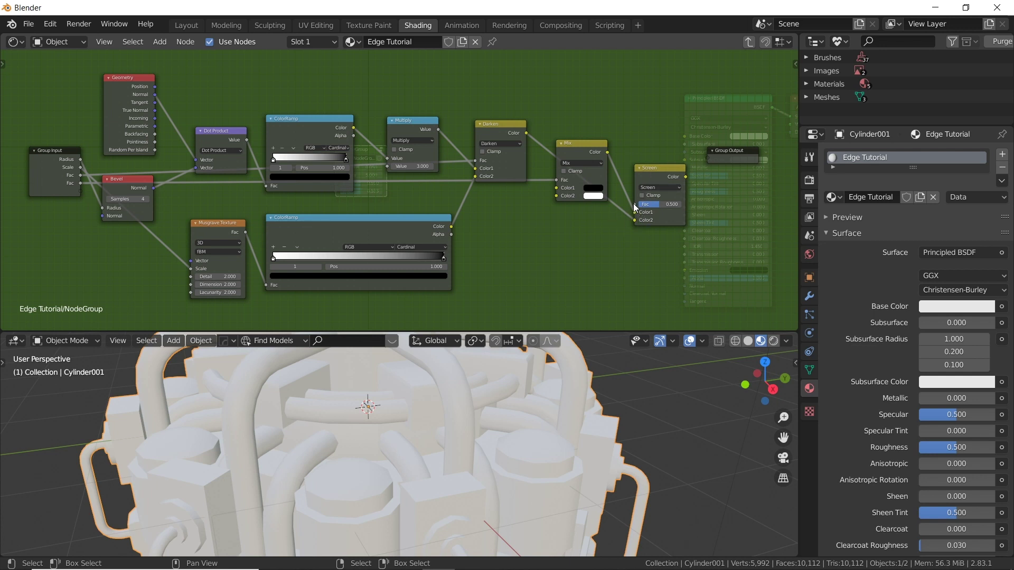
{"action": "left_click_drag", "start_coordinate": [635, 205], "coordinate": [79, 190]}
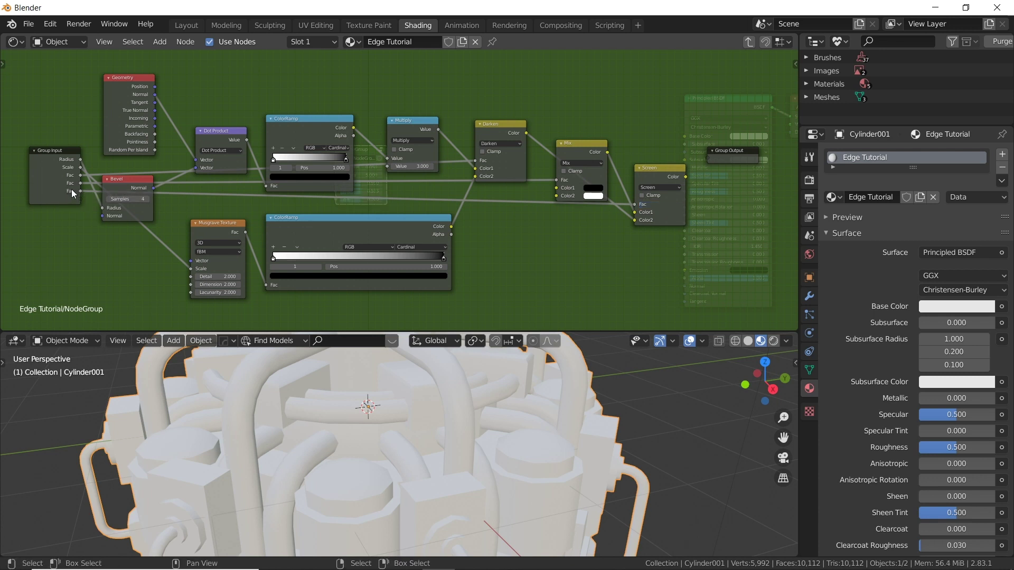
Step: Connect the Darken and Screen Color results to the Group Output as two Color outputs
{"action": "scroll", "coordinate": [615, 177], "scroll_direction": "right", "scroll_amount": 4}
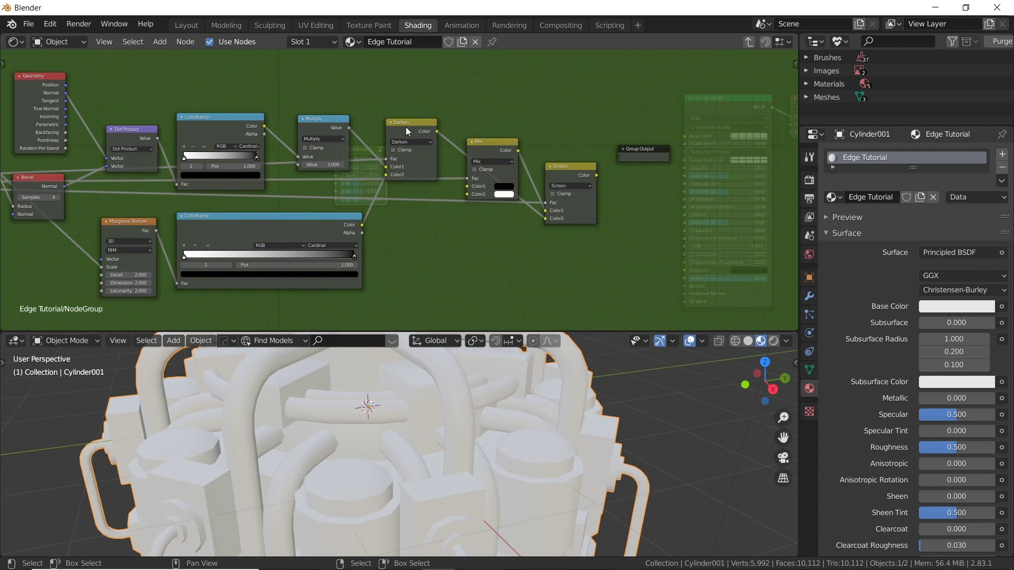
{"action": "left_click_drag", "start_coordinate": [437, 131], "coordinate": [645, 135]}
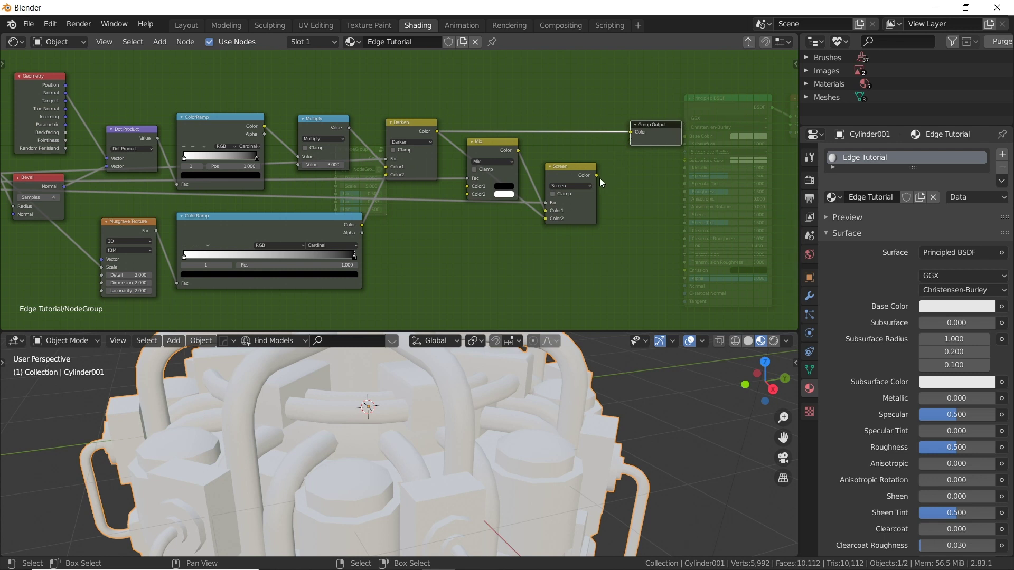
{"action": "left_click_drag", "start_coordinate": [597, 176], "coordinate": [631, 140]}
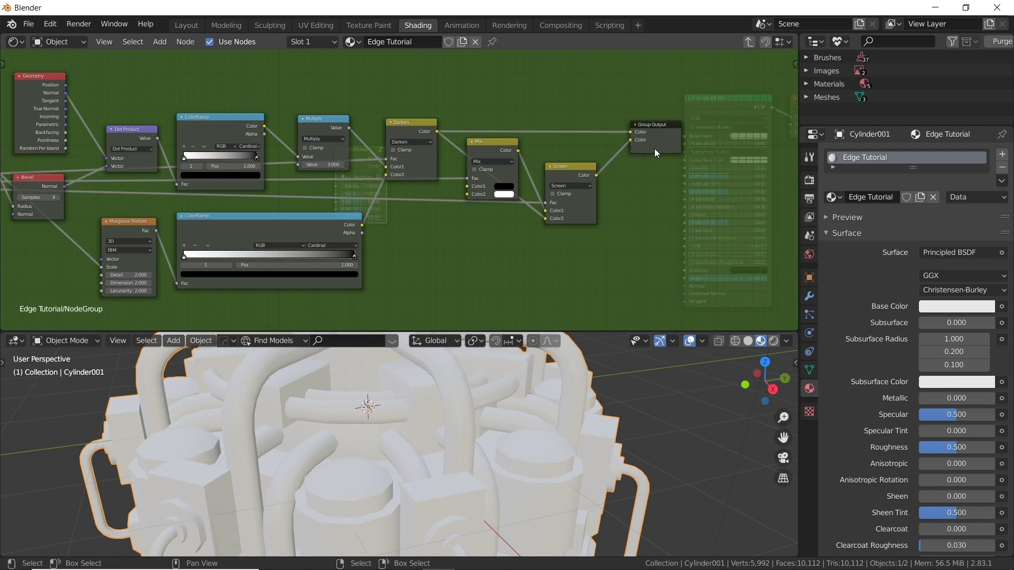
{"action": "middle_click_drag", "start_coordinate": [689, 182], "coordinate": [636, 182]}
{"action": "key", "text": "Tab"}
{"action": "key", "text": "Tab"}
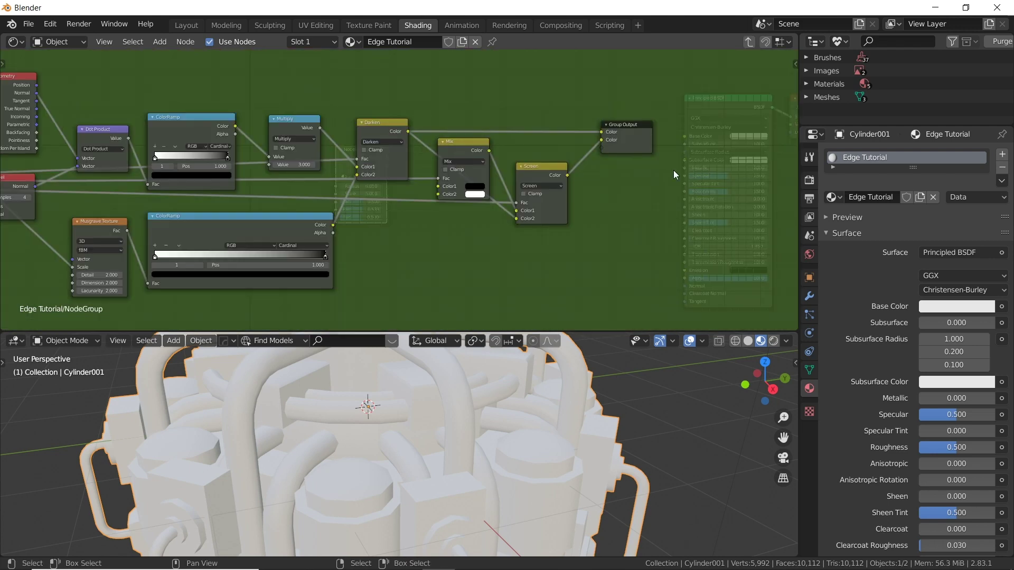
{"action": "left_click", "coordinate": [616, 133]}
Step: In the group's interface settings, rename the second Color output to Rough
{"action": "key", "text": "n"}
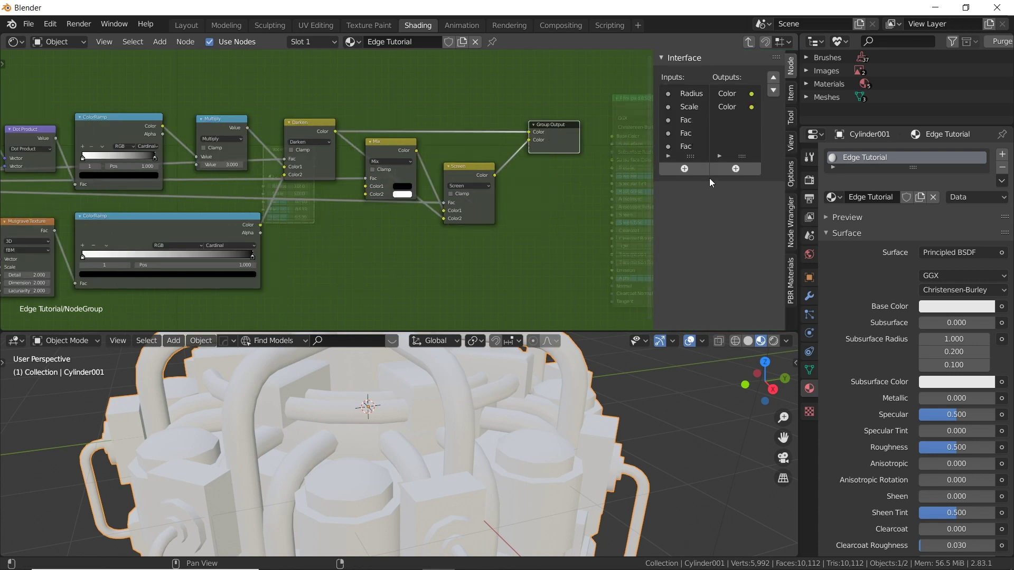
{"action": "mouse_move", "coordinate": [745, 157]}
{"action": "left_mouse_down"}
{"action": "mouse_move", "coordinate": [745, 204]}
{"action": "mouse_move", "coordinate": [742, 169]}
{"action": "left_mouse_up"}
{"action": "left_click", "coordinate": [732, 94]}
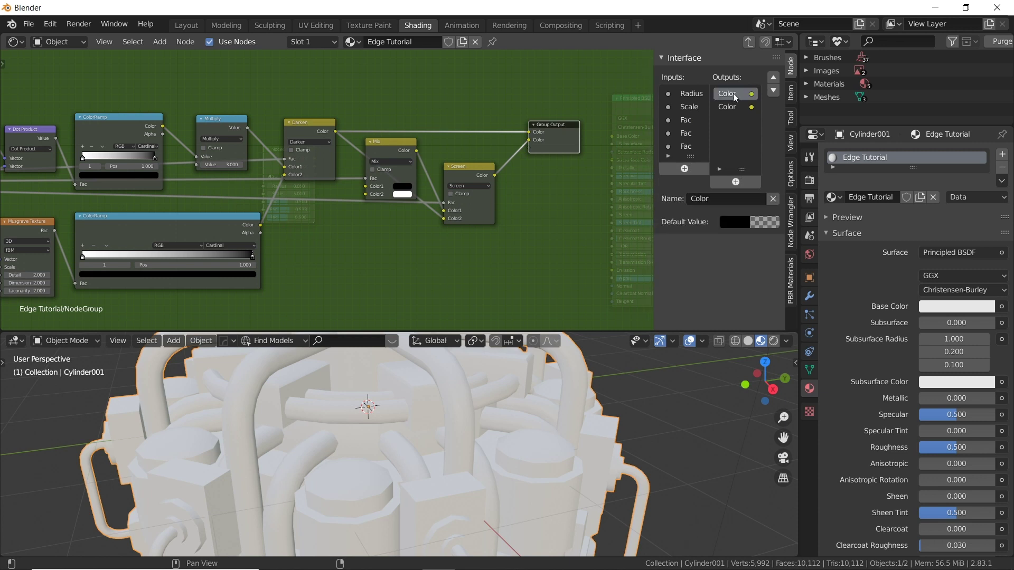
{"action": "left_click", "coordinate": [735, 107]}
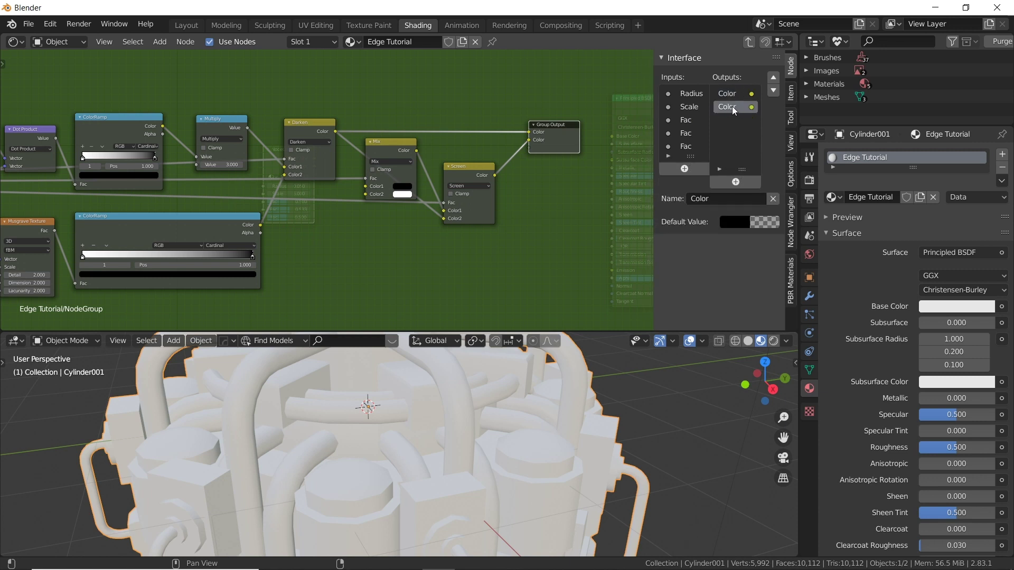
{"action": "left_click", "coordinate": [726, 198]}
{"action": "type", "text": "Rough"}
{"action": "key", "text": "Return"}
Step: Rename the three Fac inputs to Noise mix, Roughness and Amount
{"action": "left_click", "coordinate": [692, 121]}
{"action": "middle_click_drag", "start_coordinate": [340, 209], "coordinate": [409, 194]}
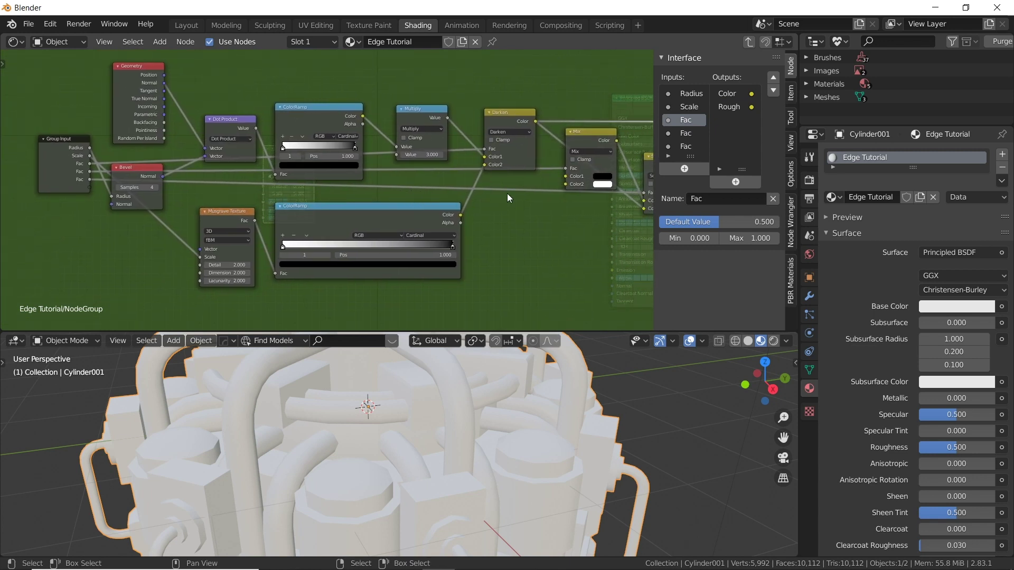
{"action": "left_click", "coordinate": [712, 197]}
{"action": "type", "text": "Noise mix"}
{"action": "key", "text": "Return"}
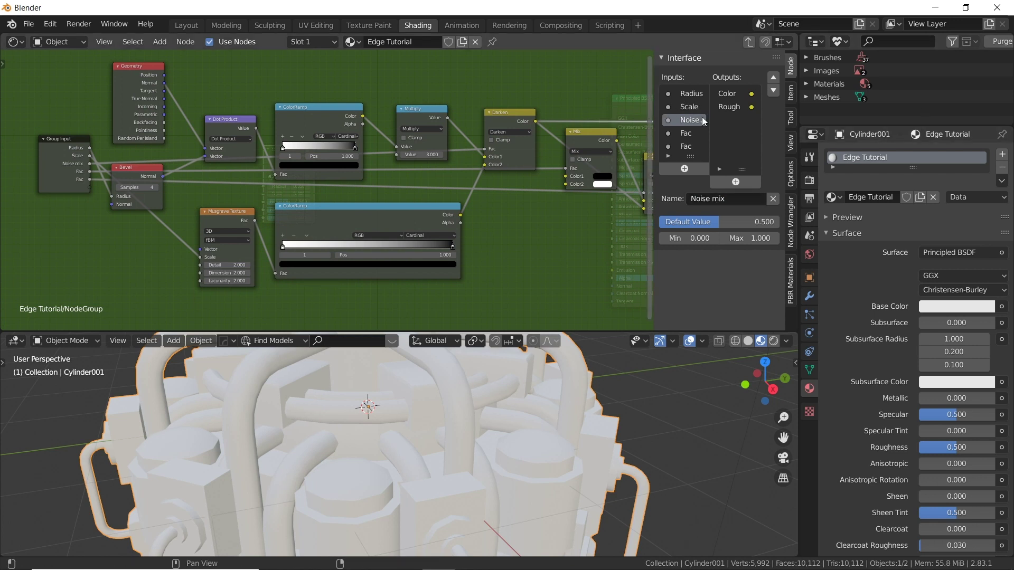
{"action": "left_click", "coordinate": [688, 134]}
{"action": "left_click", "coordinate": [719, 199]}
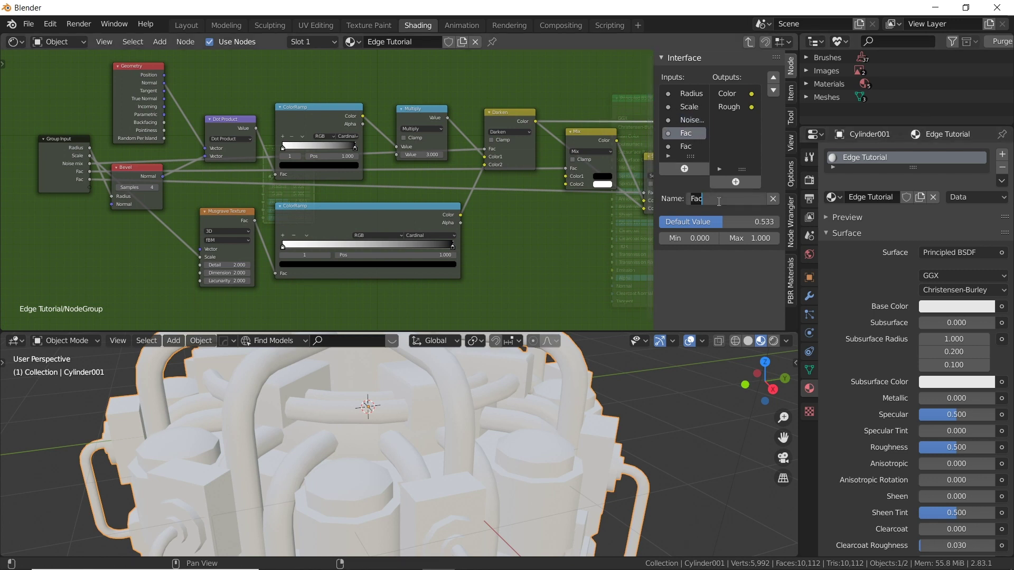
{"action": "type", "text": "Roughness"}
{"action": "key", "text": "Return"}
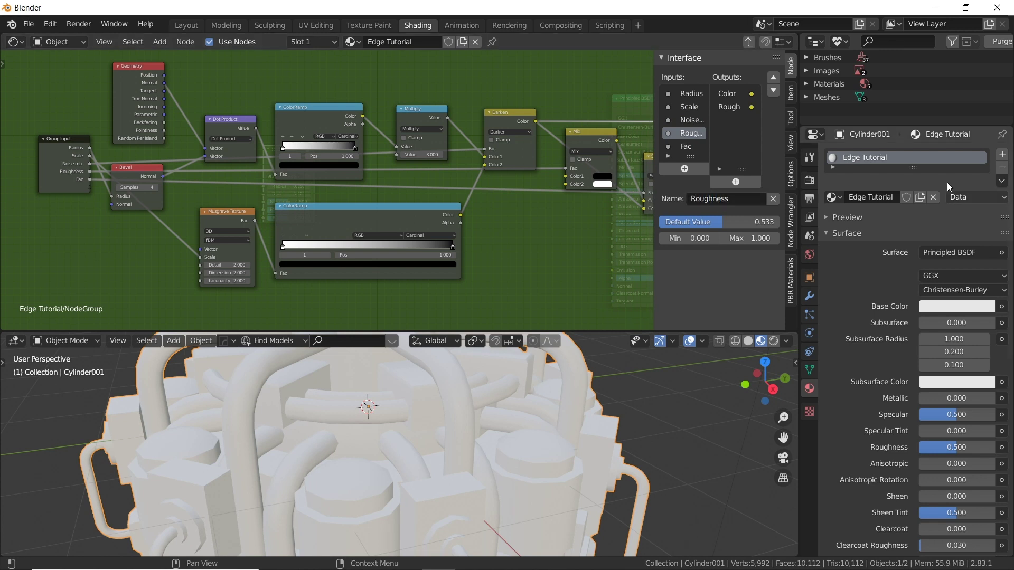
{"action": "left_click", "coordinate": [685, 146]}
{"action": "left_click", "coordinate": [723, 198]}
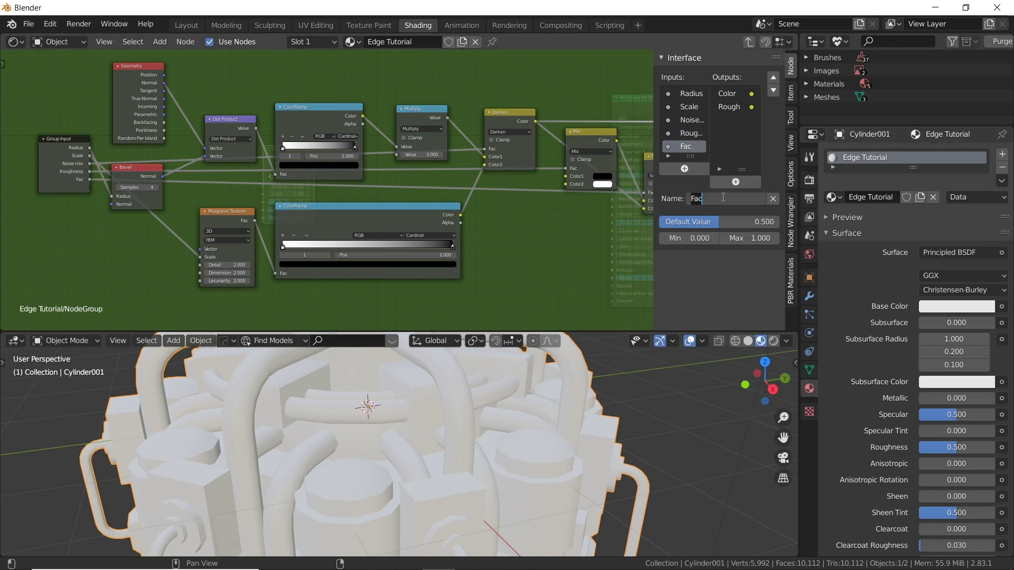
{"action": "type", "text": "Amount"}
{"action": "key", "text": "Return"}
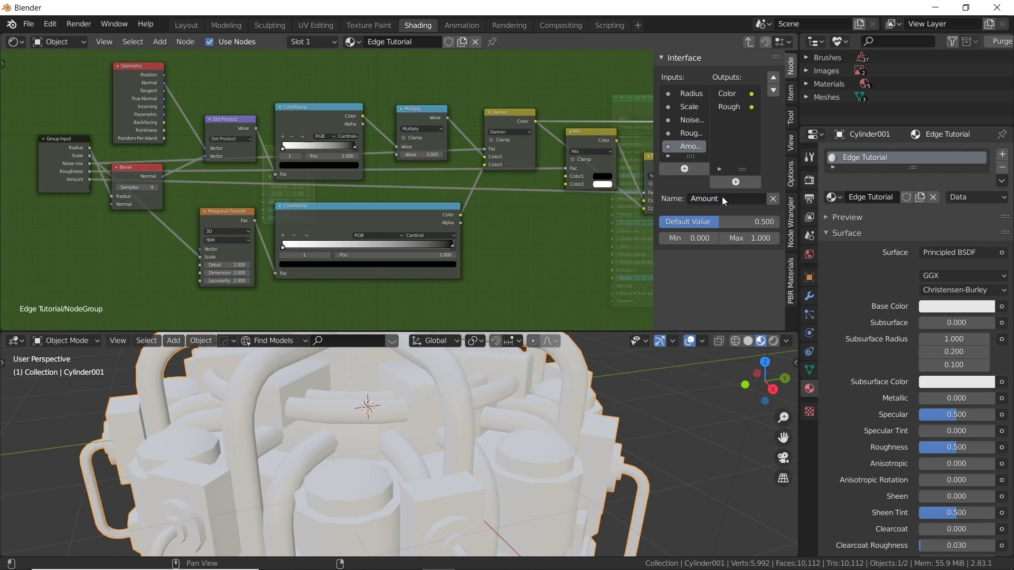
Step: Limit the Radius input to a maximum of 2
{"action": "scroll", "coordinate": [512, 131], "scroll_direction": "down", "scroll_amount": 5, "text": "ctrl"}
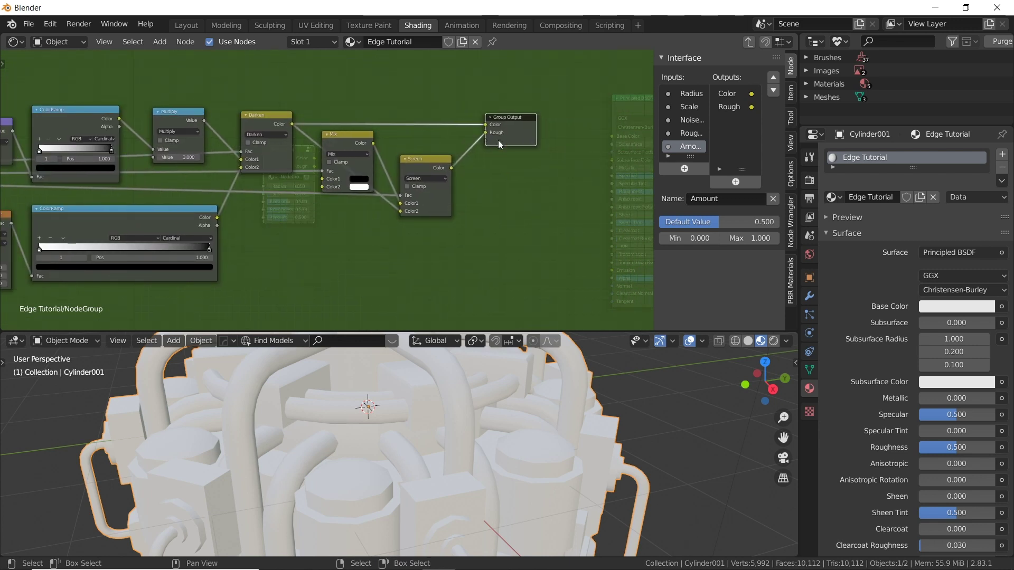
{"action": "scroll", "coordinate": [410, 180], "scroll_direction": "up", "scroll_amount": 4, "text": "ctrl"}
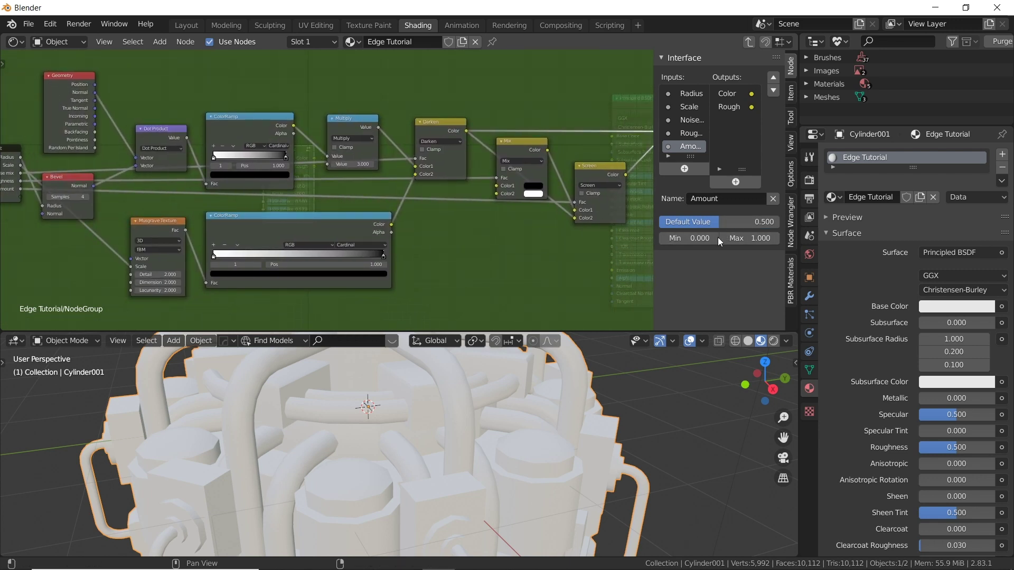
{"action": "scroll", "coordinate": [687, 132], "scroll_direction": "up", "scroll_amount": 4, "text": "ctrl"}
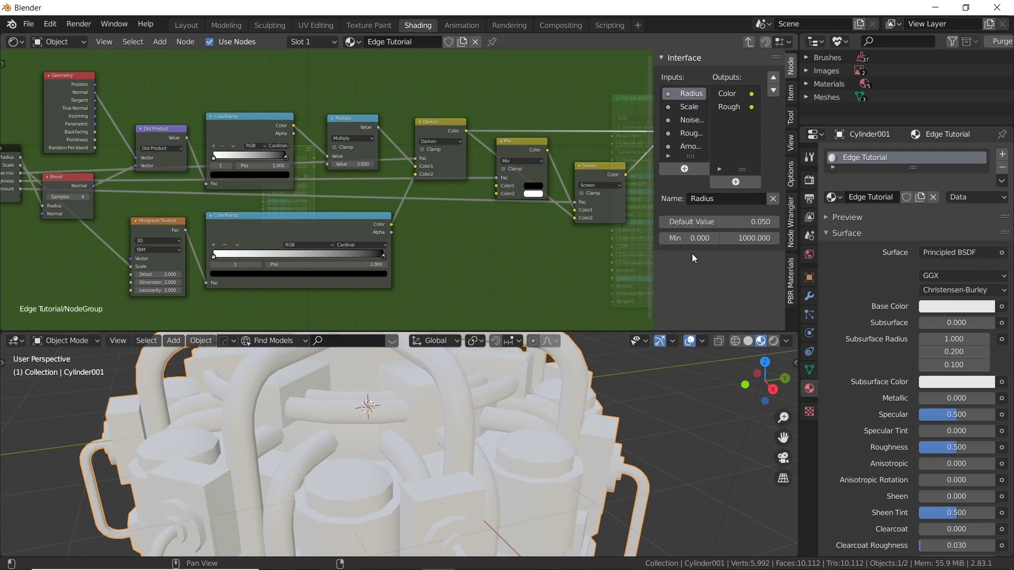
{"action": "left_click", "coordinate": [761, 239]}
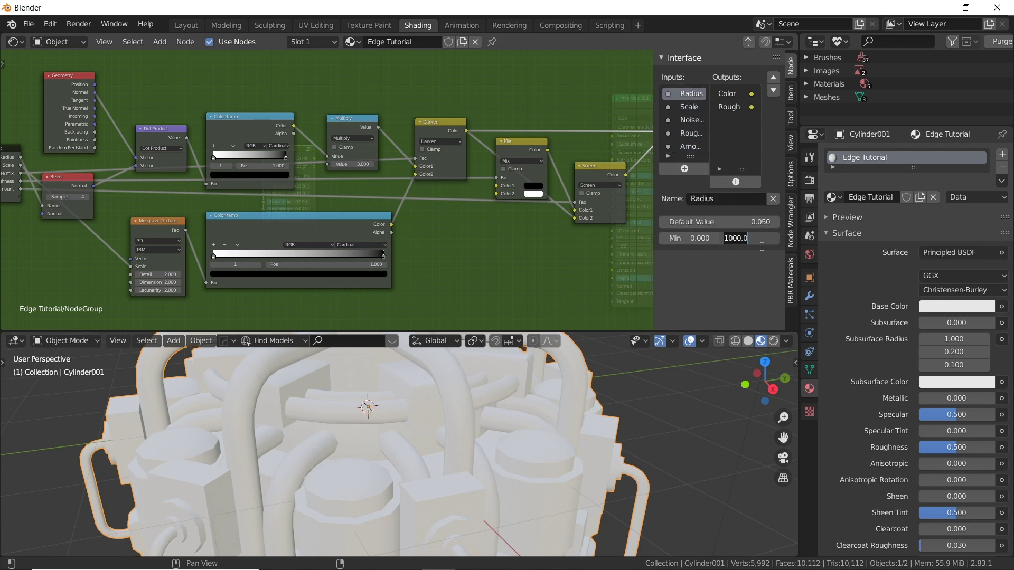
{"action": "type", "text": "2"}
{"action": "key", "text": "Return"}
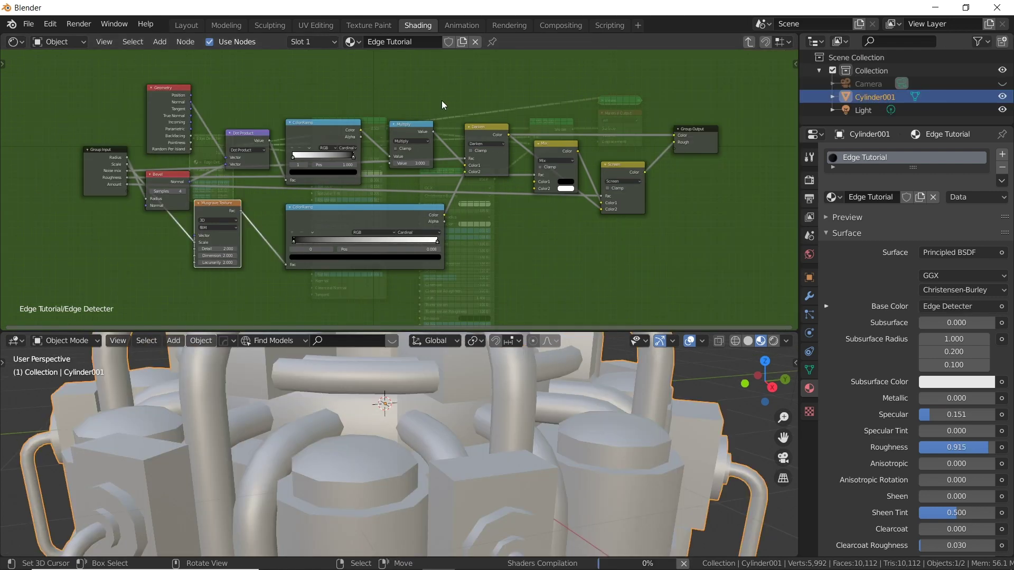
Step: Slide the lower ColorRamp's black stop to position 0.899
{"action": "middle_click_drag", "start_coordinate": [306, 194], "coordinate": [321, 146]}
{"action": "scroll", "coordinate": [347, 186], "scroll_direction": "up", "scroll_amount": 2}
{"action": "scroll", "coordinate": [347, 186], "scroll_direction": "up", "scroll_amount": 1}
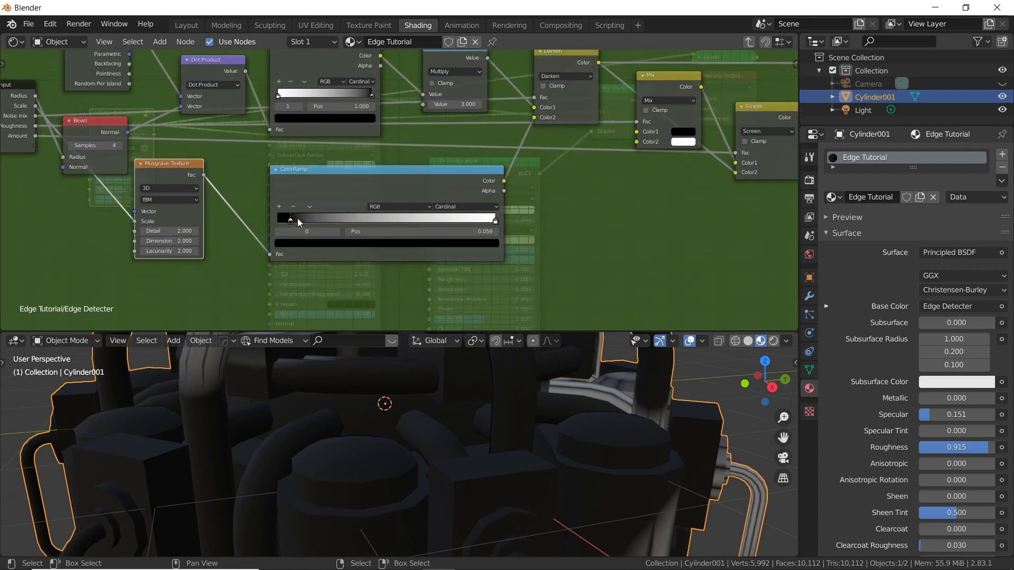
{"action": "left_click_drag", "start_coordinate": [303, 218], "coordinate": [429, 215]}
{"action": "left_click_drag", "start_coordinate": [495, 220], "coordinate": [608, 233]}
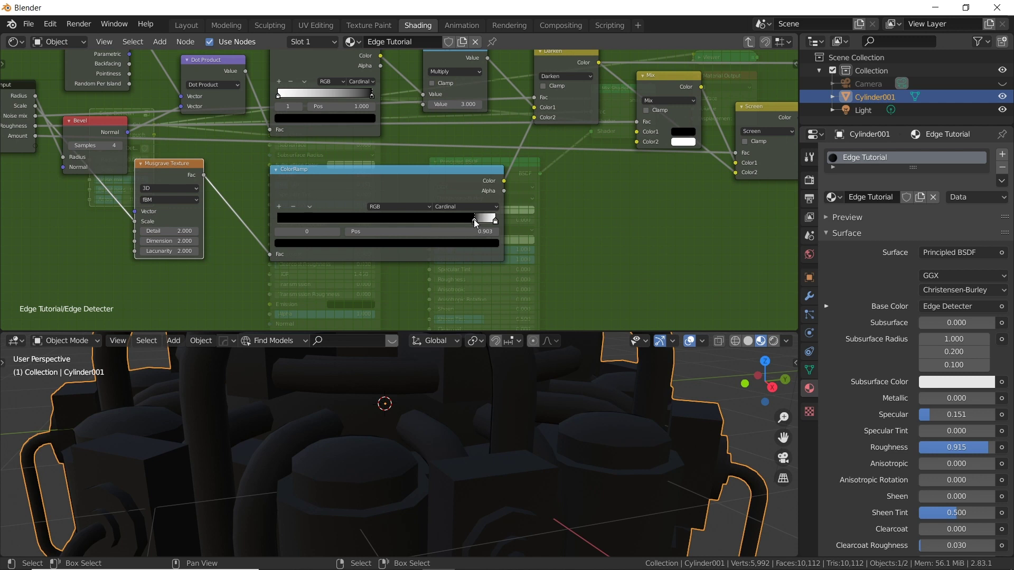
{"action": "left_click_drag", "start_coordinate": [474, 231], "coordinate": [476, 233]}
Step: Set the Musgrave Texture to Detail 16, Dimension 0 and Lacunarity 1.5
{"action": "left_click", "coordinate": [169, 200]}
{"action": "key", "text": "Escape"}
{"action": "left_click", "coordinate": [174, 231]}
{"action": "key", "text": "Tab"}
{"action": "type", "text": "0"}
{"action": "key", "text": "Tab"}
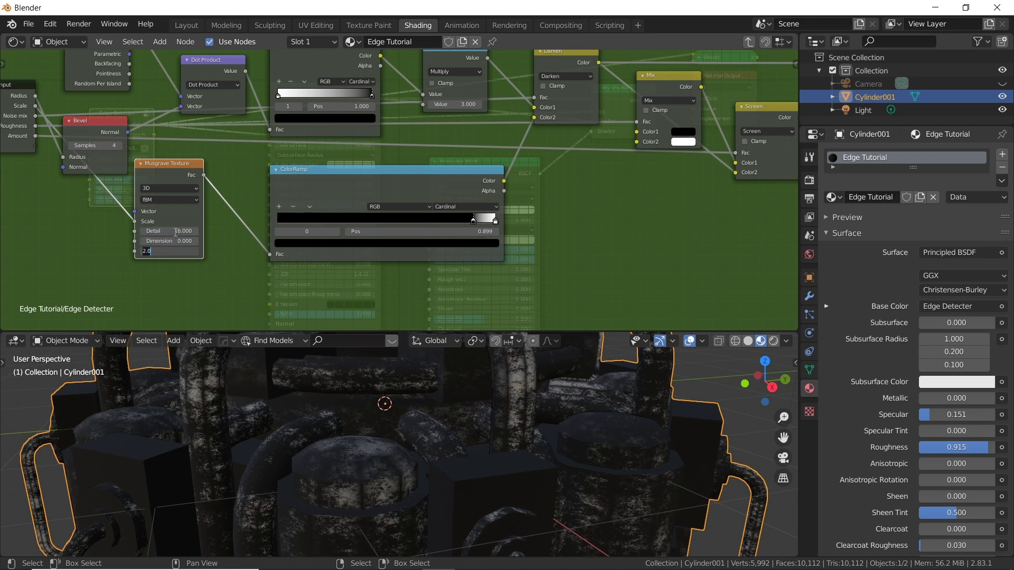
{"action": "type", "text": "1.5"}
{"action": "key", "text": "Return"}
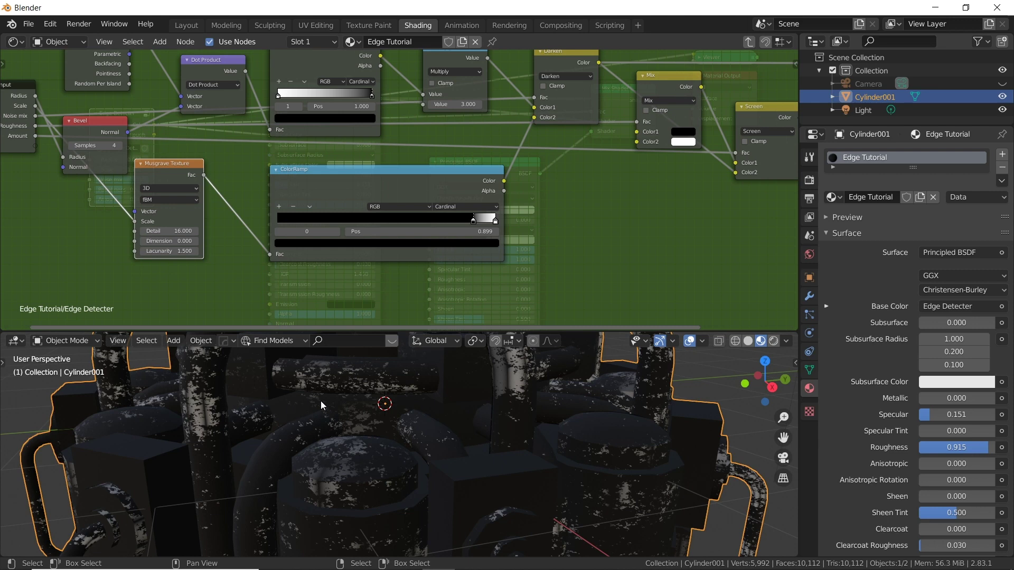
{"action": "key", "text": "ctrl+z"}
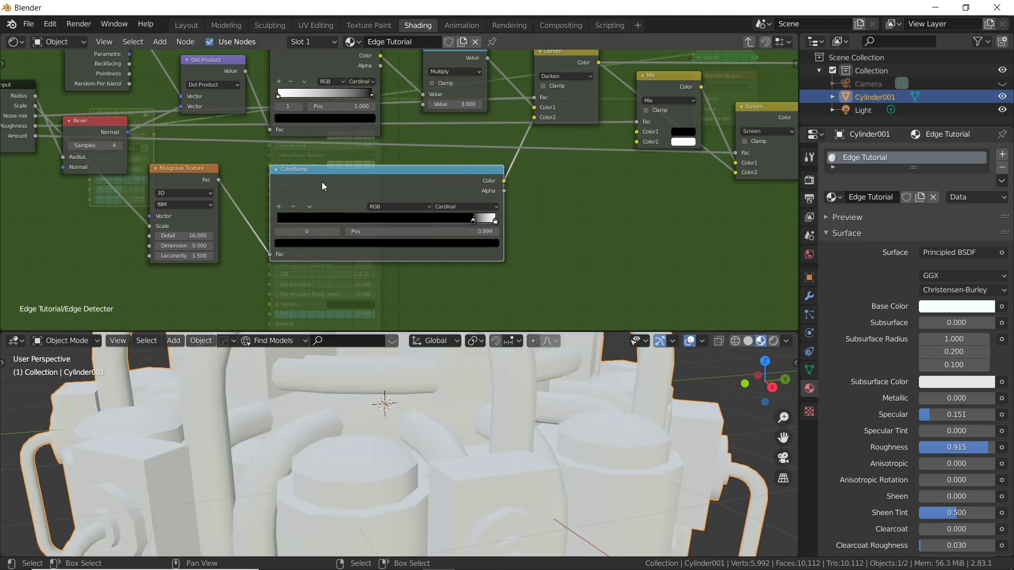
Step: Back in the main material, move the Principled BSDF aside and duplicate it
{"action": "key", "text": "Tab"}
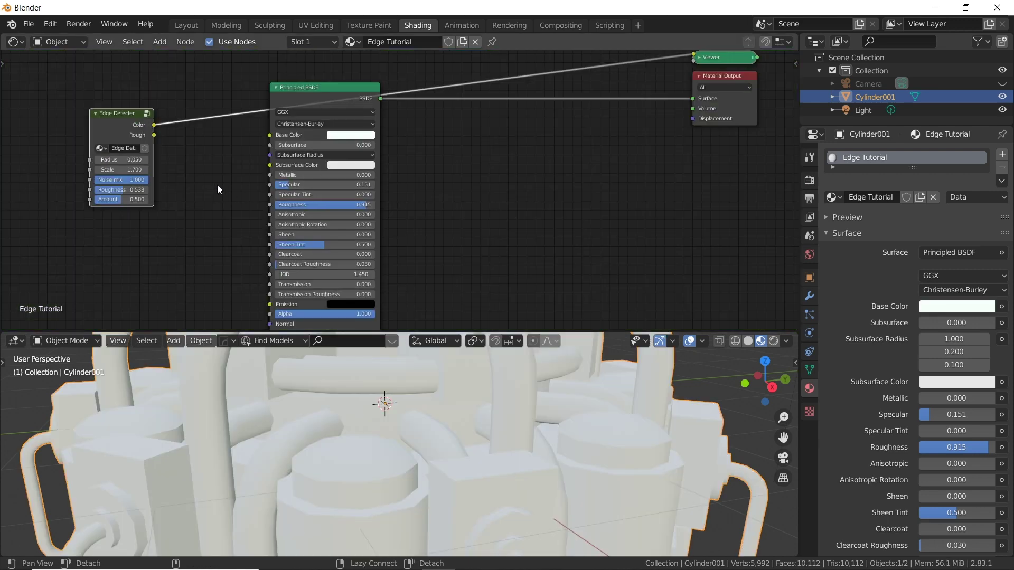
{"action": "middle_click_drag", "start_coordinate": [222, 172], "coordinate": [341, 198]}
{"action": "left_click_drag", "start_coordinate": [422, 119], "coordinate": [545, 136]}
{"action": "middle_click_drag", "start_coordinate": [439, 169], "coordinate": [304, 155]}
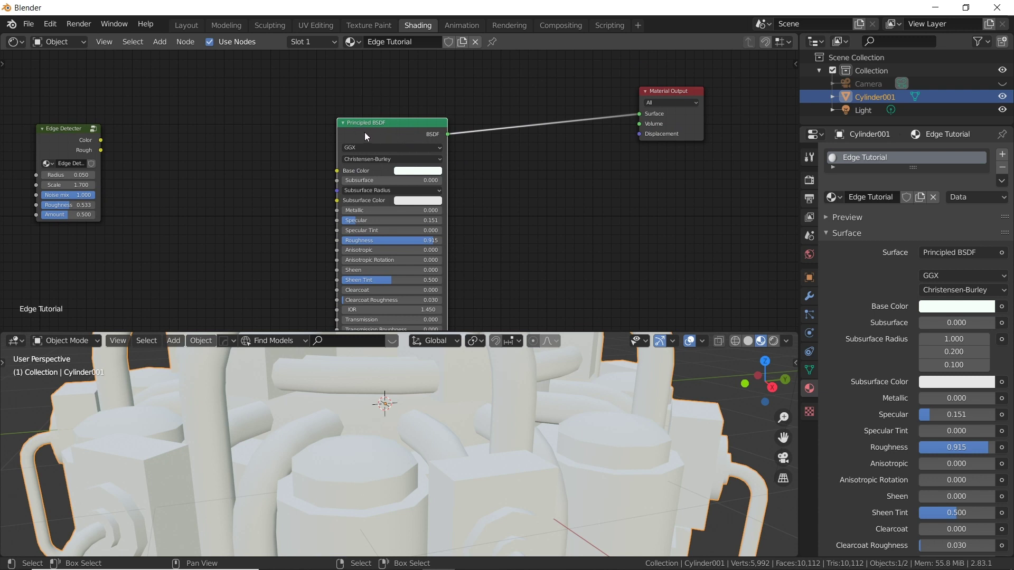
{"action": "key", "text": "shift+d"}
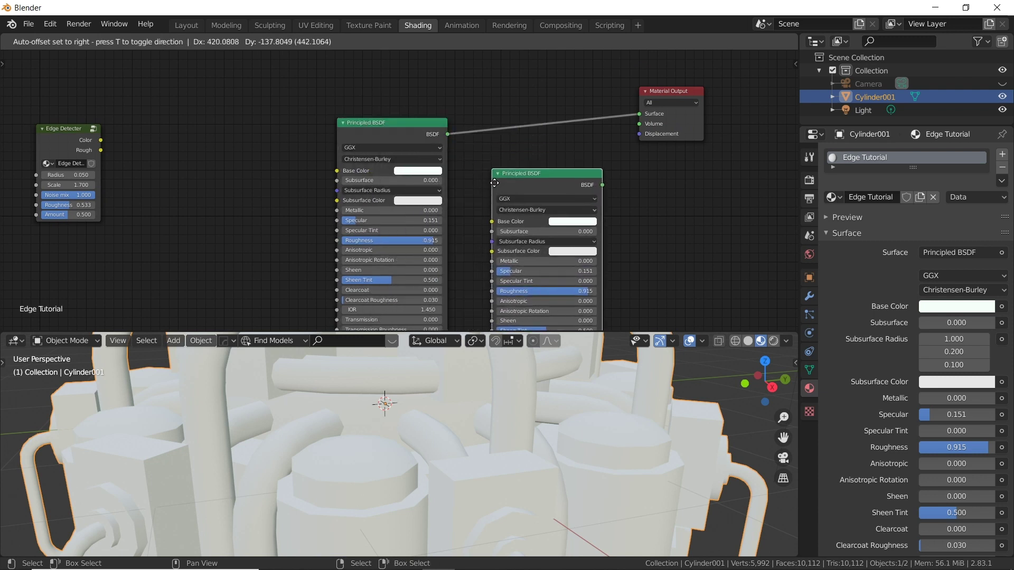
{"action": "left_click", "coordinate": [487, 183]}
Step: Give the first Principled BSDF an orange base colour and Specular 0.067
{"action": "left_click", "coordinate": [409, 134]}
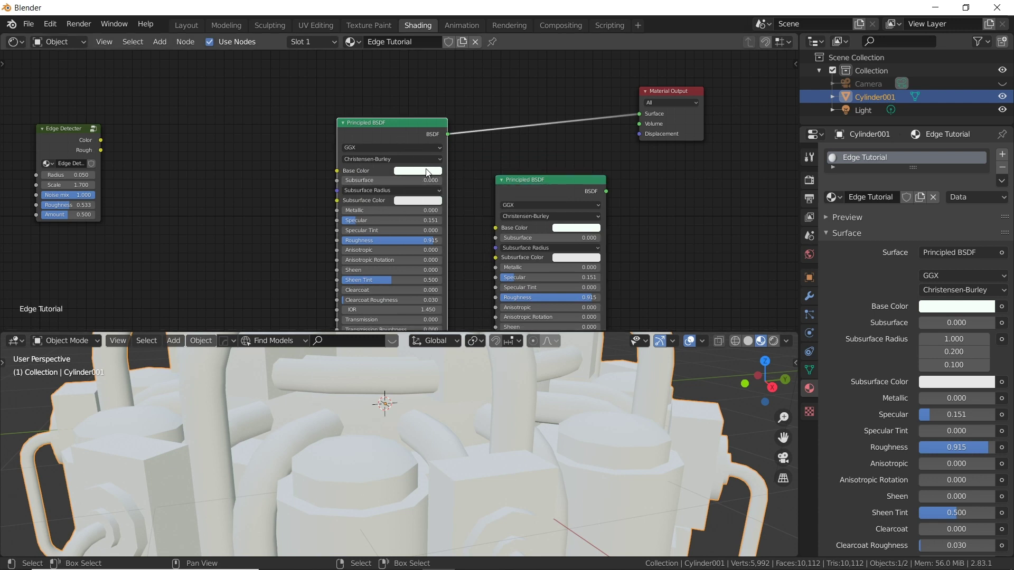
{"action": "left_click", "coordinate": [426, 170]}
{"action": "left_click", "coordinate": [426, 84]}
{"action": "left_click_drag", "start_coordinate": [421, 94], "coordinate": [417, 102]}
{"action": "left_click", "coordinate": [408, 172]}
{"action": "left_click", "coordinate": [475, 59]}
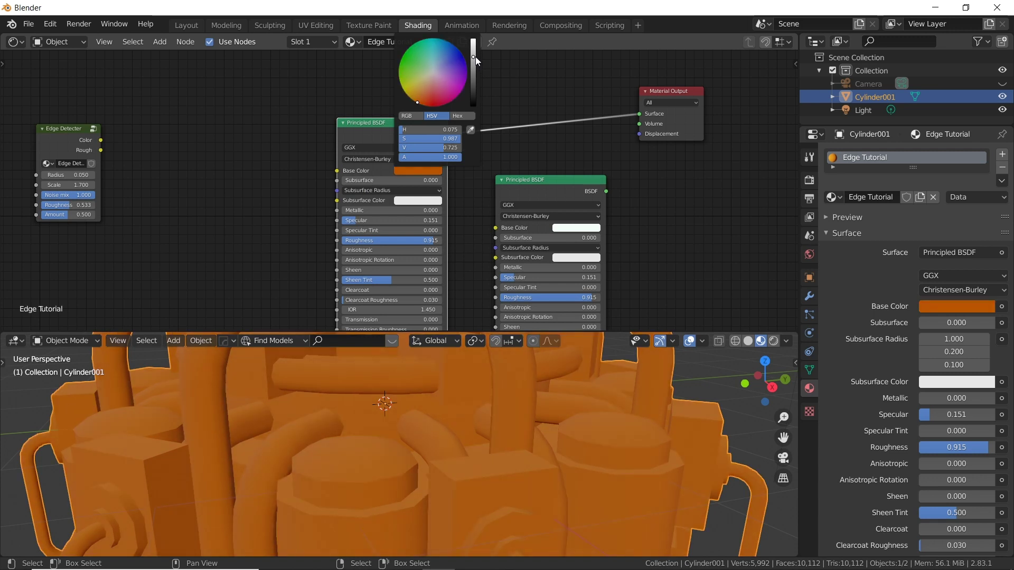
{"action": "left_click_drag", "start_coordinate": [373, 218], "coordinate": [387, 245]}
{"action": "left_click", "coordinate": [370, 210]}
{"action": "key", "text": "Return"}
Step: Make the second Principled BSDF Metallic 1, Specular 1 and Roughness 0
{"action": "middle_click_drag", "start_coordinate": [268, 392], "coordinate": [318, 370]}
{"action": "middle_click_drag", "start_coordinate": [296, 255], "coordinate": [386, 167]}
{"action": "left_click", "coordinate": [489, 184]}
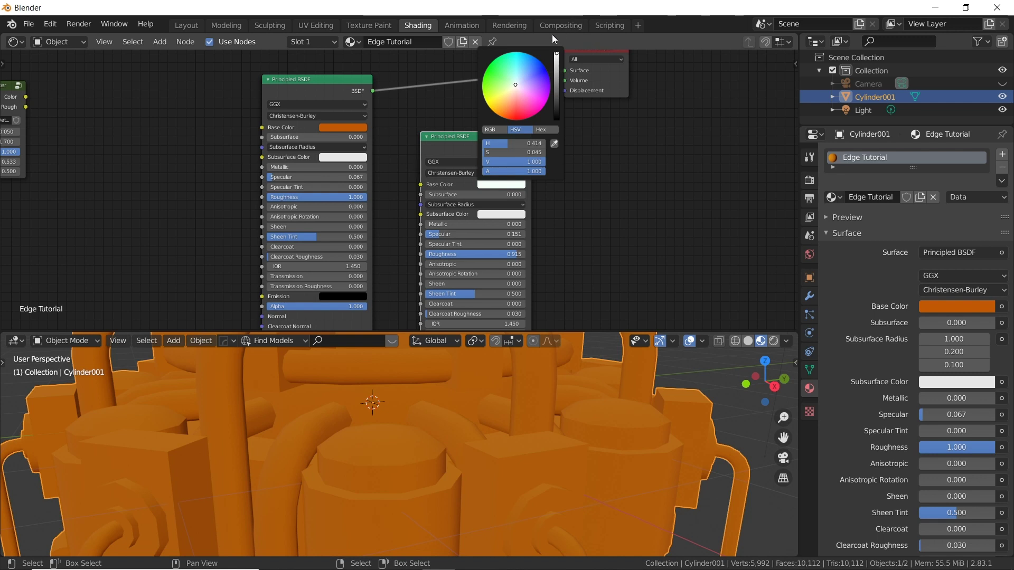
{"action": "left_click_drag", "start_coordinate": [446, 225], "coordinate": [547, 223]}
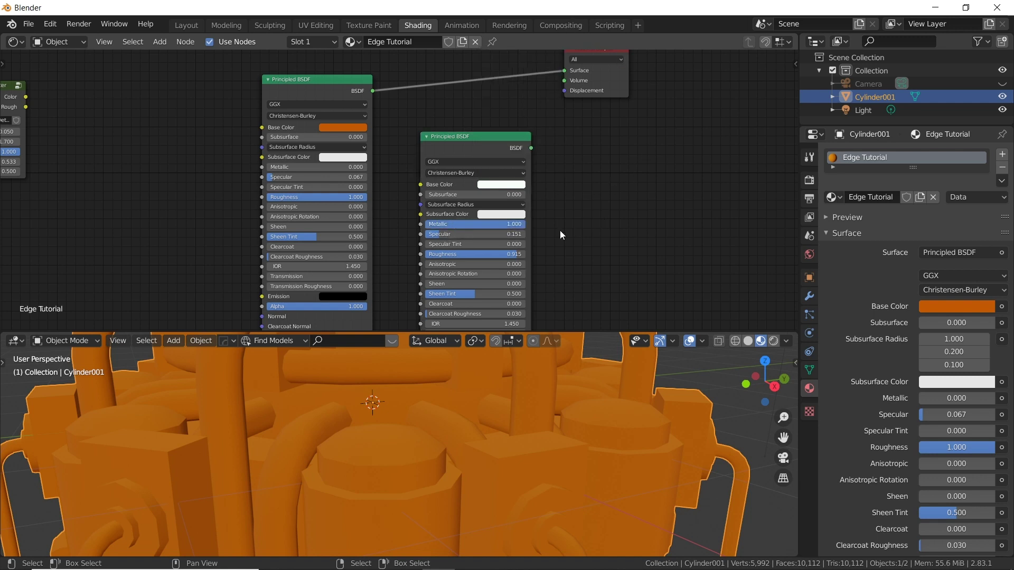
{"action": "left_click_drag", "start_coordinate": [446, 240], "coordinate": [570, 242]}
{"action": "left_click_drag", "start_coordinate": [497, 256], "coordinate": [306, 261]}
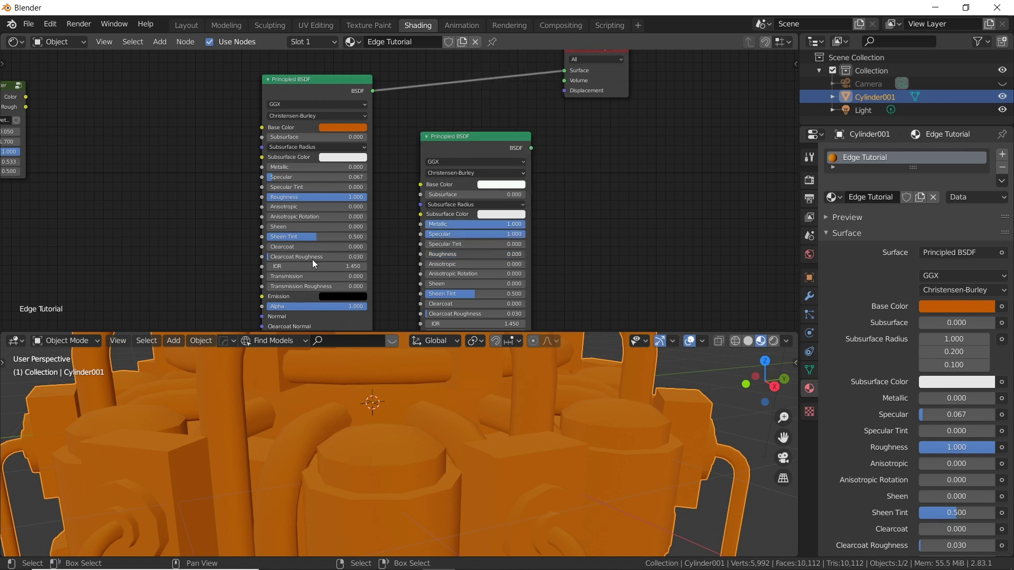
{"action": "scroll", "coordinate": [388, 190], "scroll_direction": "up", "scroll_amount": 2, "text": "shift"}
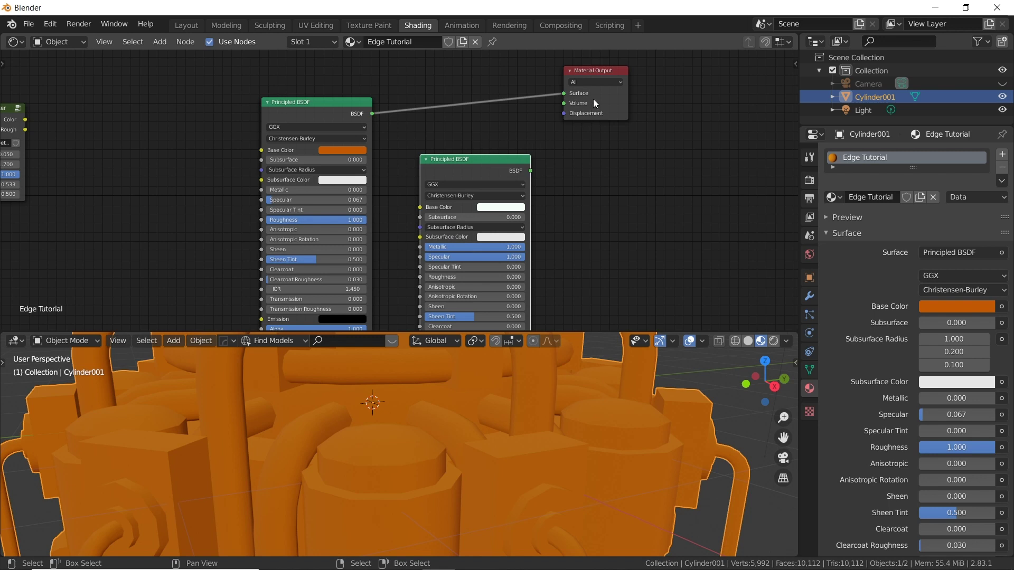
Step: Insert a Mix Shader before the output, fed by the second BSDF, with Edge Detecter Color as Fac
{"action": "key", "text": "shift+a"}
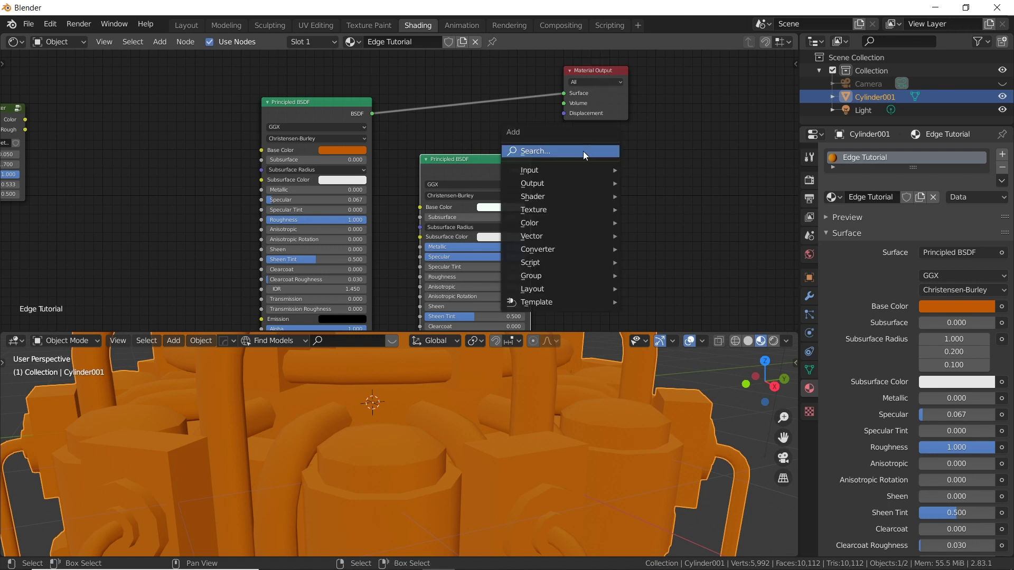
{"action": "left_click", "coordinate": [536, 153]}
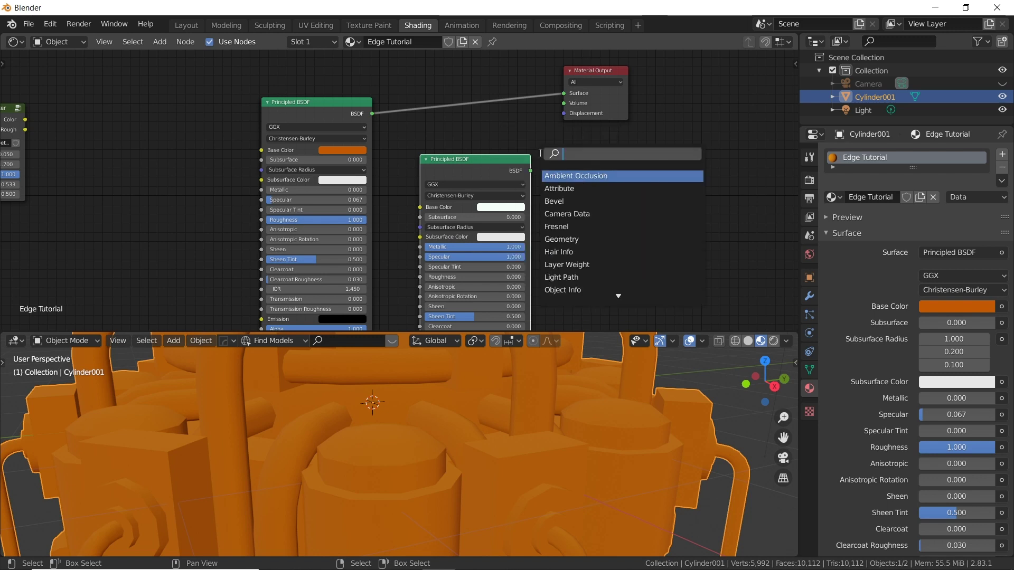
{"action": "type", "text": "mix"}
{"action": "key", "text": "Return"}
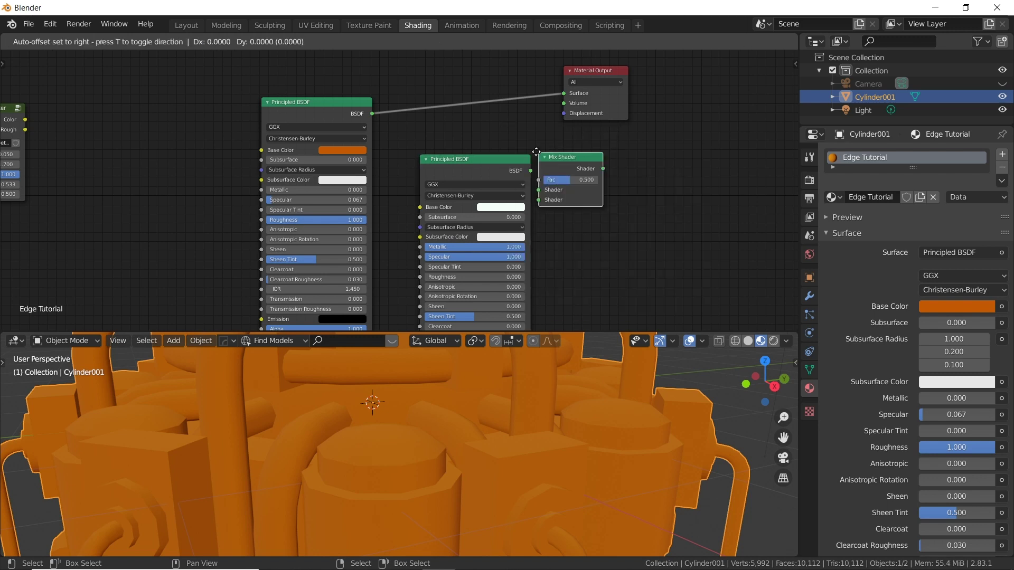
{"action": "left_click", "coordinate": [460, 80]}
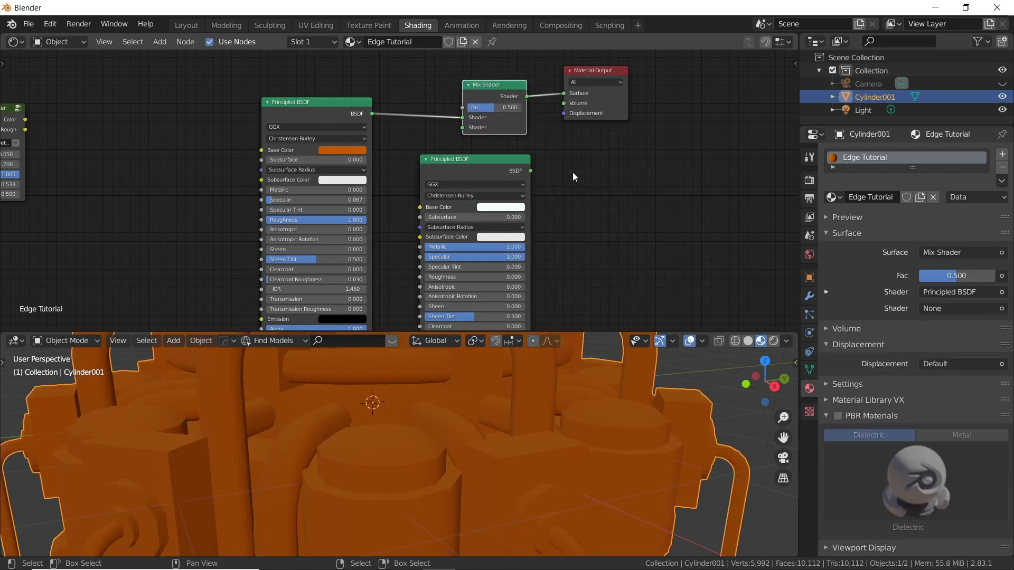
{"action": "left_click_drag", "start_coordinate": [530, 171], "coordinate": [463, 128]}
{"action": "middle_click_drag", "start_coordinate": [118, 121], "coordinate": [190, 127]}
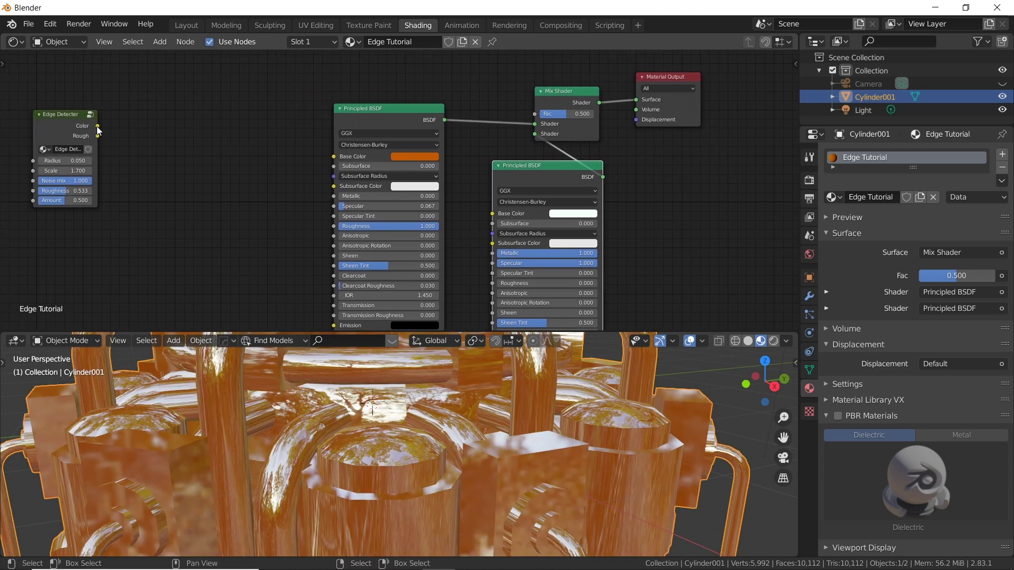
{"action": "left_click_drag", "start_coordinate": [98, 126], "coordinate": [535, 114]}
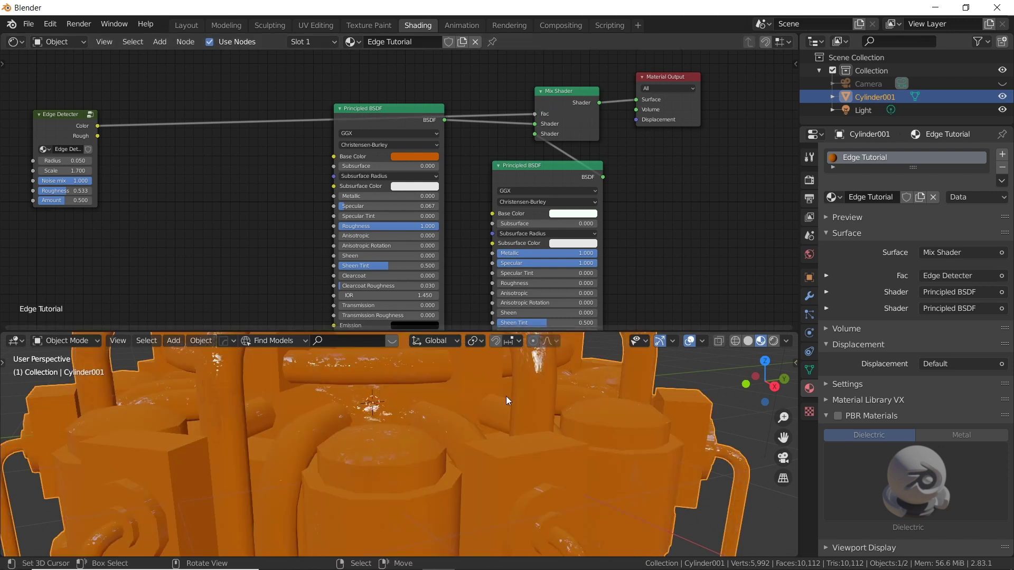
{"action": "mouse_move", "coordinate": [506, 396]}
{"action": "middle_mouse_down"}
{"action": "mouse_move", "coordinate": [471, 441]}
{"action": "mouse_move", "coordinate": [374, 395]}
{"action": "mouse_move", "coordinate": [337, 395]}
{"action": "mouse_move", "coordinate": [412, 410]}
{"action": "mouse_move", "coordinate": [338, 388]}
{"action": "mouse_move", "coordinate": [339, 416]}
{"action": "mouse_move", "coordinate": [383, 407]}
{"action": "mouse_move", "coordinate": [525, 417]}
{"action": "mouse_move", "coordinate": [509, 414]}
{"action": "mouse_move", "coordinate": [591, 404]}
{"action": "mouse_move", "coordinate": [508, 413]}
{"action": "mouse_move", "coordinate": [486, 378]}
{"action": "mouse_move", "coordinate": [509, 398]}
{"action": "middle_mouse_up"}
Step: Switch the viewport to Rendered shading
{"action": "scroll", "coordinate": [509, 414], "scroll_direction": "down", "scroll_amount": 2}
{"action": "scroll", "coordinate": [510, 398], "scroll_direction": "up", "scroll_amount": 2}
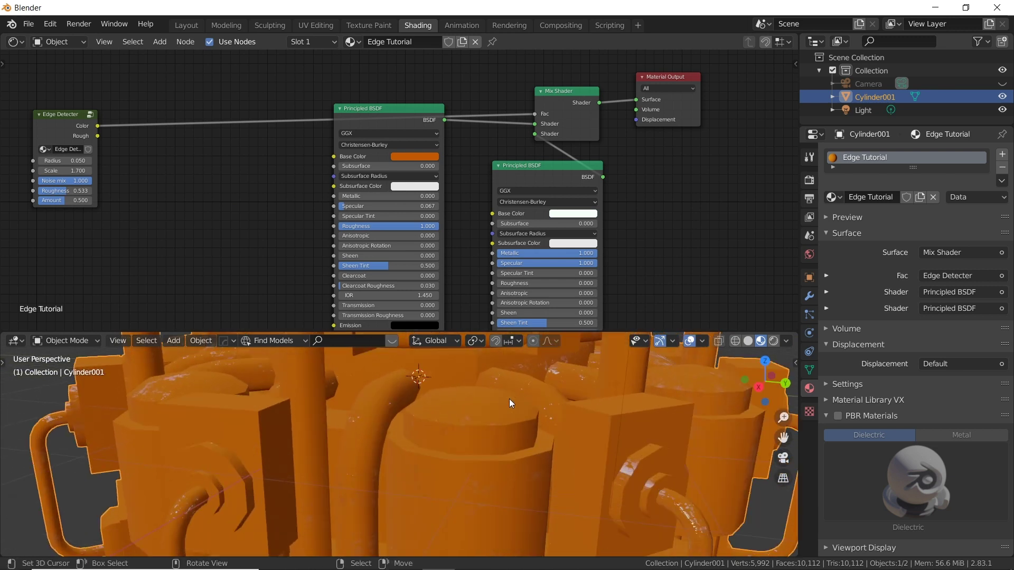
{"action": "middle_click_drag", "start_coordinate": [475, 415], "coordinate": [565, 394]}
{"action": "key", "text": "z"}
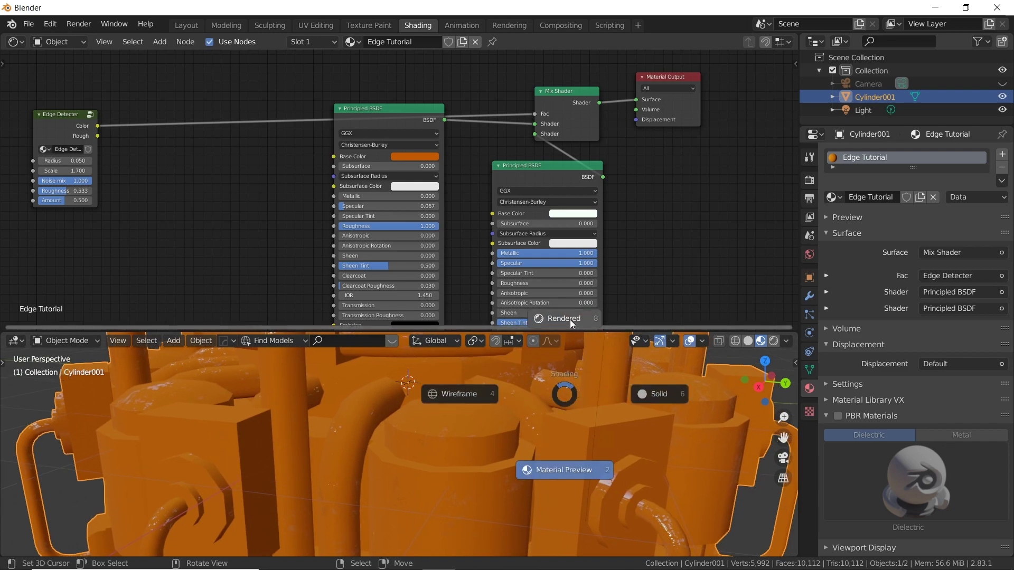
{"action": "left_click", "coordinate": [570, 321]}
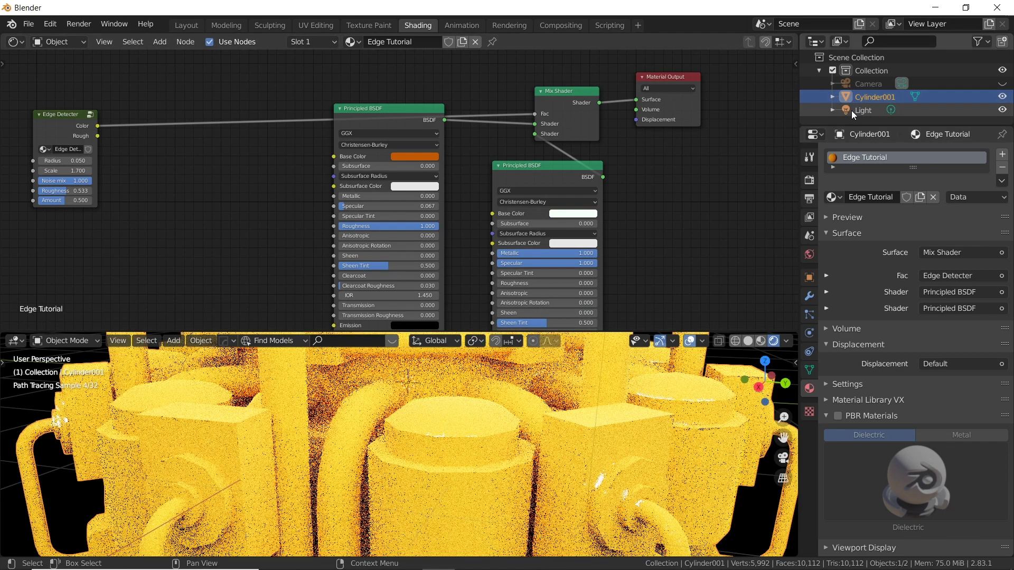
Step: Reduce the Light's Power to 10000 W and inspect the rendered model
{"action": "left_click", "coordinate": [862, 110]}
{"action": "left_click", "coordinate": [940, 241]}
{"action": "key", "text": "BackSpace"}
{"action": "key", "text": "BackSpace"}
{"action": "key", "text": "BackSpace"}
{"action": "key", "text": "Return"}
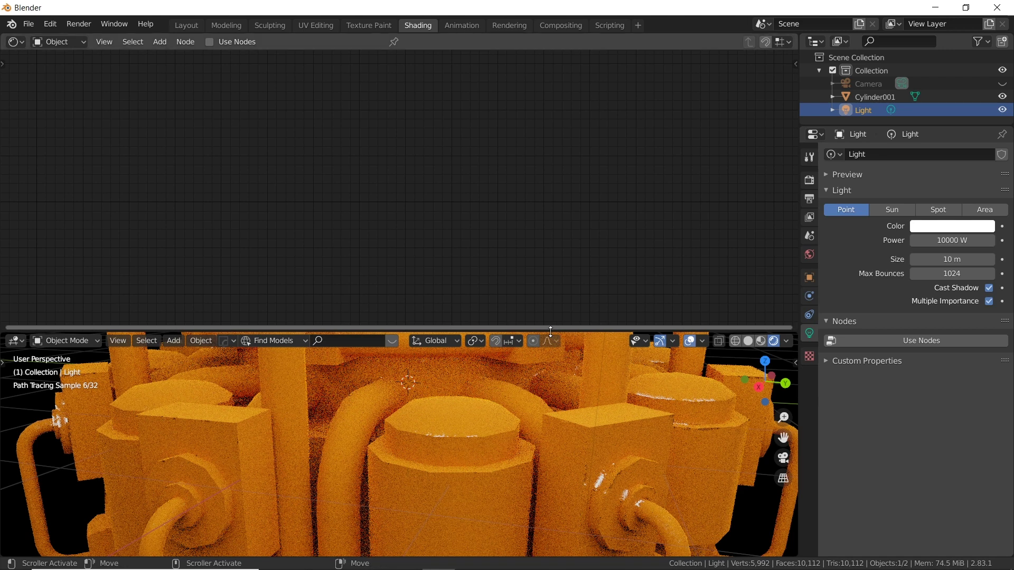
{"action": "middle_click", "coordinate": [608, 378], "text": "alt"}
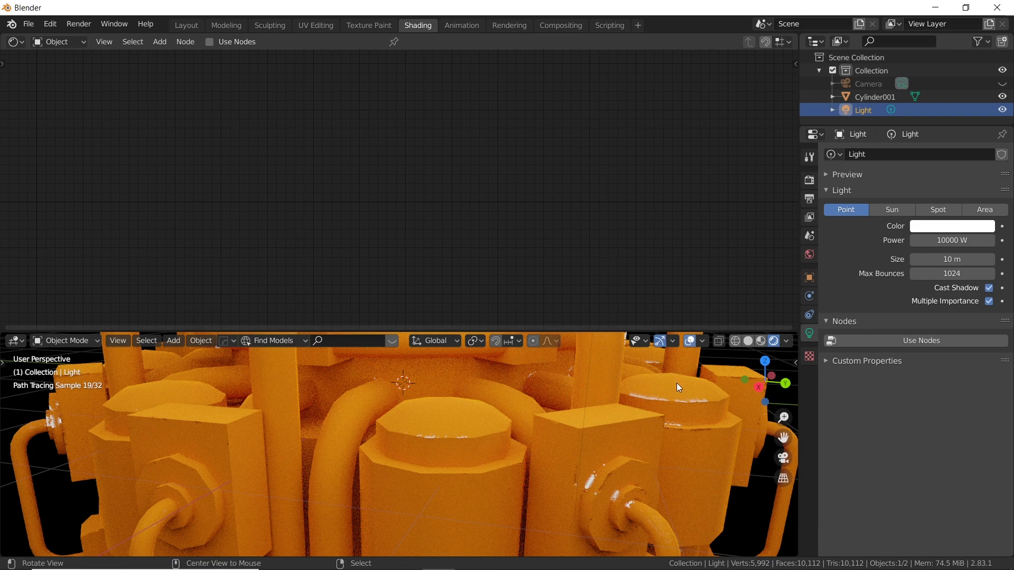
{"action": "mouse_move", "coordinate": [672, 382]}
{"action": "middle_mouse_down"}
{"action": "mouse_move", "coordinate": [547, 379]}
{"action": "mouse_move", "coordinate": [576, 382]}
{"action": "middle_mouse_up"}
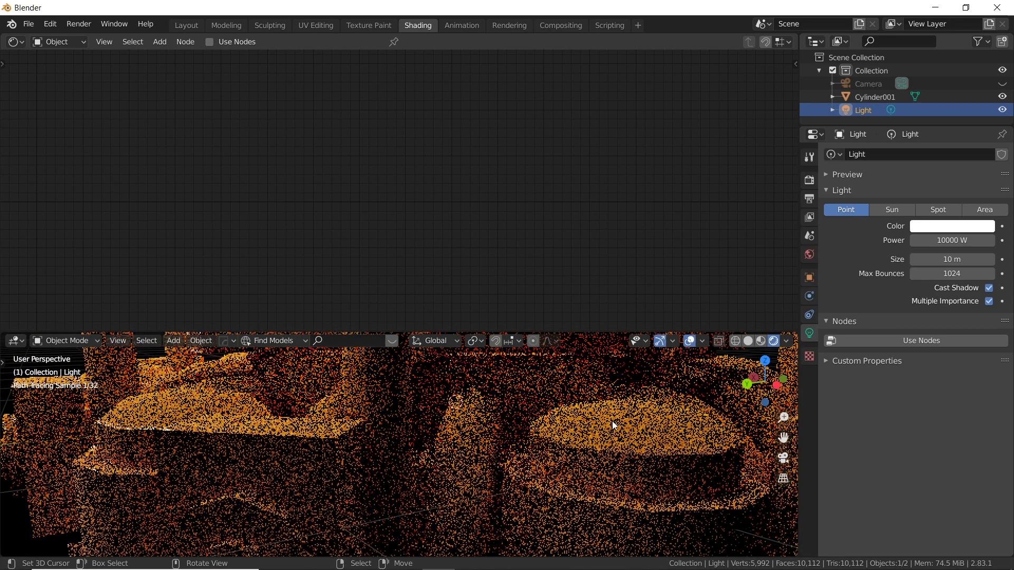
{"action": "scroll", "coordinate": [613, 421], "scroll_direction": "down", "scroll_amount": 3}
{"action": "mouse_move", "coordinate": [615, 424]}
{"action": "middle_mouse_down", "text": "shift"}
{"action": "mouse_move", "coordinate": [666, 378]}
{"action": "mouse_move", "coordinate": [548, 429]}
{"action": "mouse_move", "coordinate": [629, 422]}
{"action": "mouse_move", "coordinate": [617, 425]}
{"action": "middle_mouse_up", "text": "shift"}
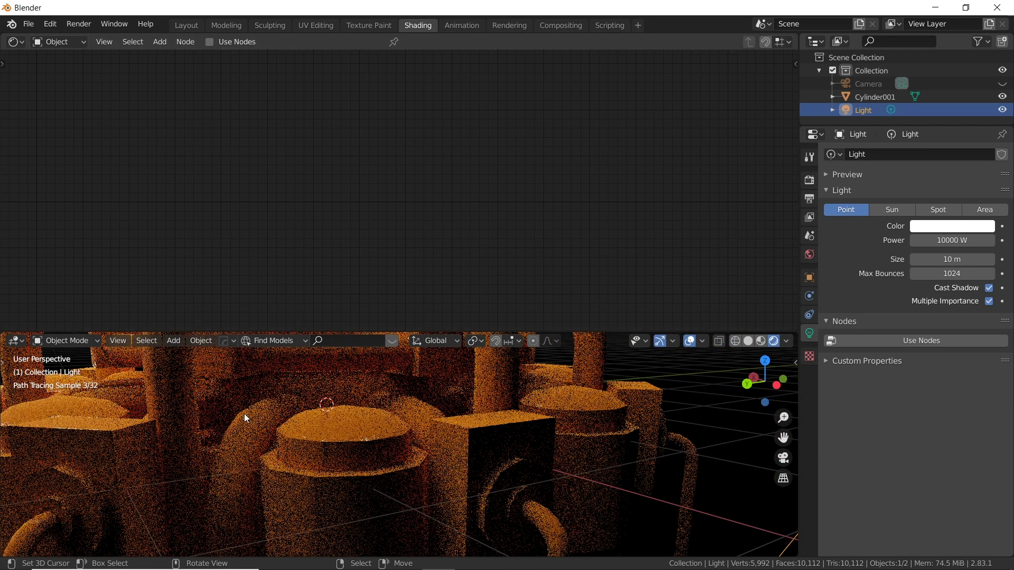
{"action": "middle_click_drag", "start_coordinate": [187, 397], "coordinate": [351, 380], "text": "shift"}
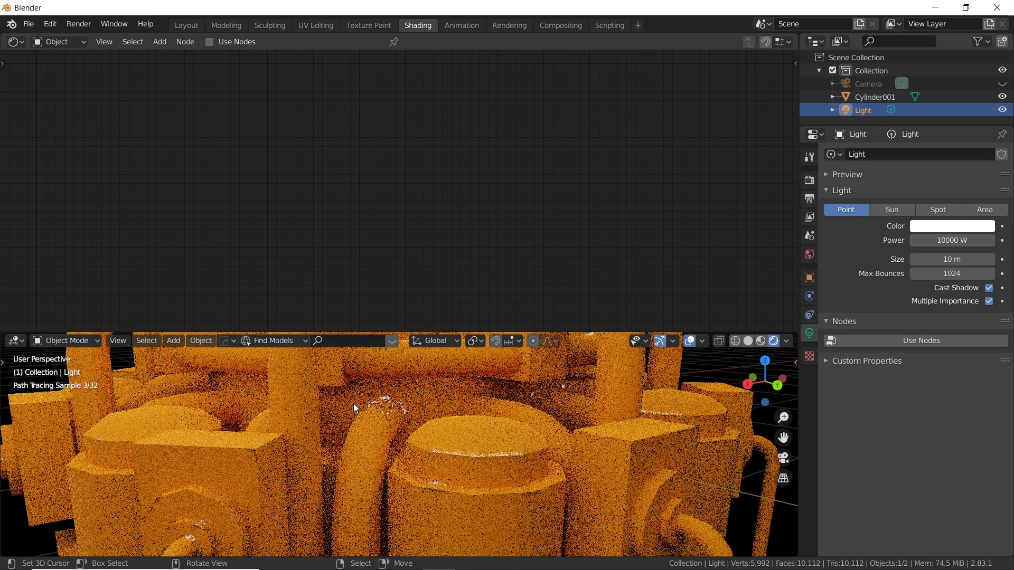
Step: Reselect Cylinder001 and move the Principled BSDF and Edge Detecter nodes closer together
{"action": "left_click", "coordinate": [353, 403]}
{"action": "left_click", "coordinate": [379, 122]}
{"action": "left_click_drag", "start_coordinate": [379, 122], "coordinate": [367, 141]}
{"action": "middle_click_drag", "start_coordinate": [264, 198], "coordinate": [293, 191]}
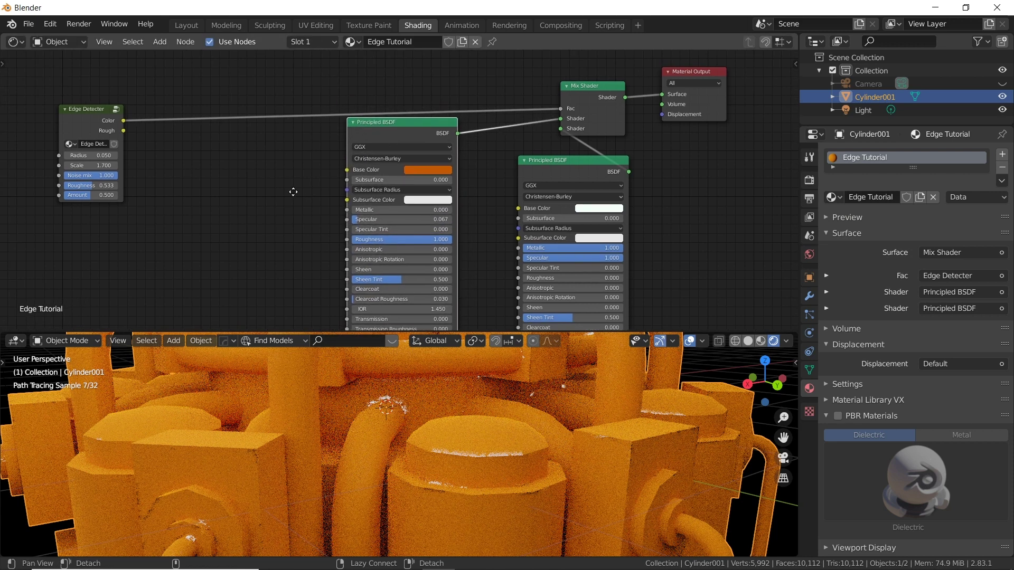
{"action": "left_click_drag", "start_coordinate": [86, 113], "coordinate": [272, 103]}
{"action": "scroll", "coordinate": [272, 102], "scroll_direction": "up", "scroll_amount": 5}
{"action": "middle_click_drag", "start_coordinate": [233, 169], "coordinate": [266, 217]}
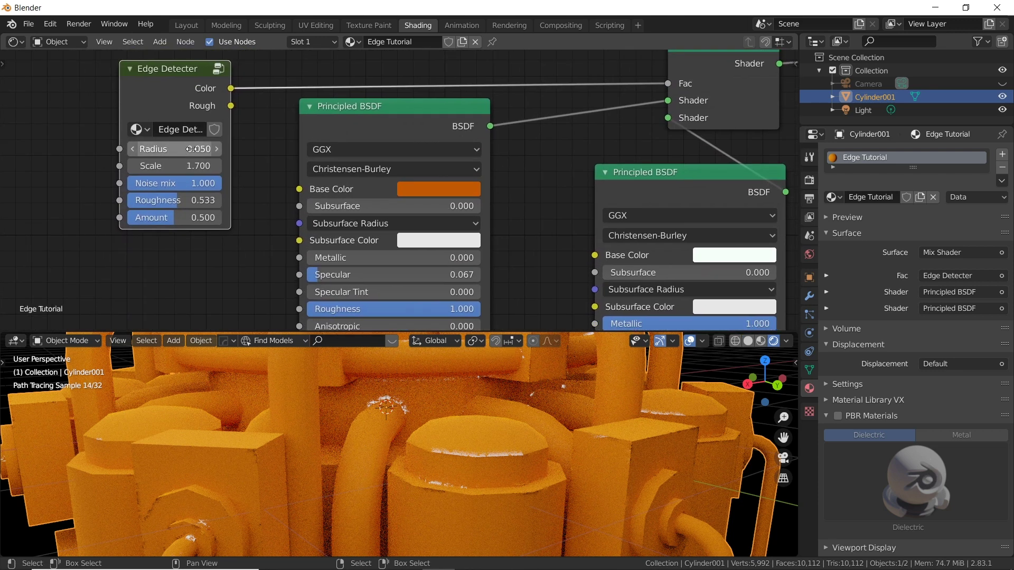
Step: Set the Edge Detecter Radius to 0.200, passing through 0.100
{"action": "left_click", "coordinate": [189, 149]}
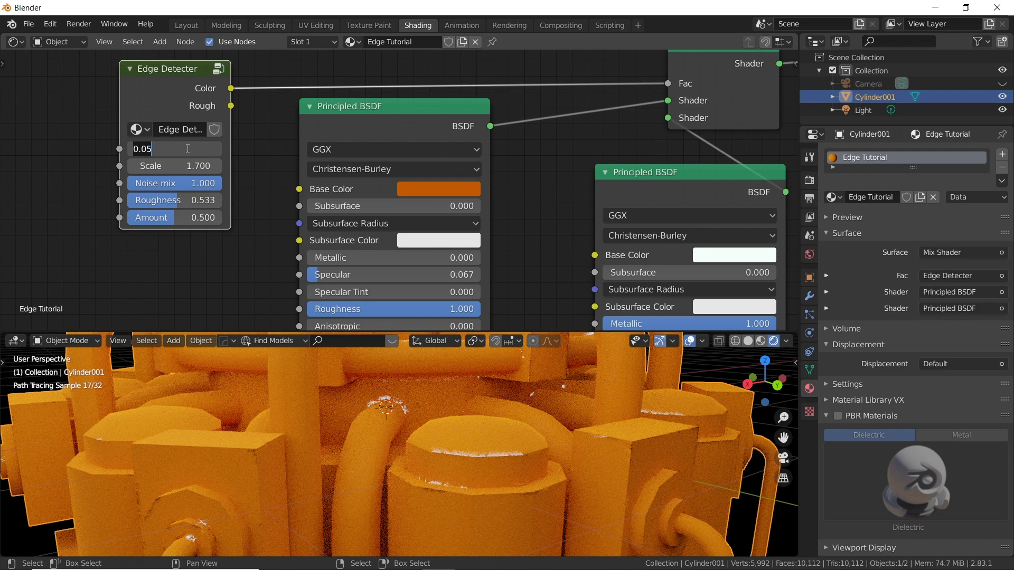
{"action": "key", "text": "BackSpace"}
{"action": "key", "text": "BackSpace"}
{"action": "type", "text": "1"}
{"action": "key", "text": "Return"}
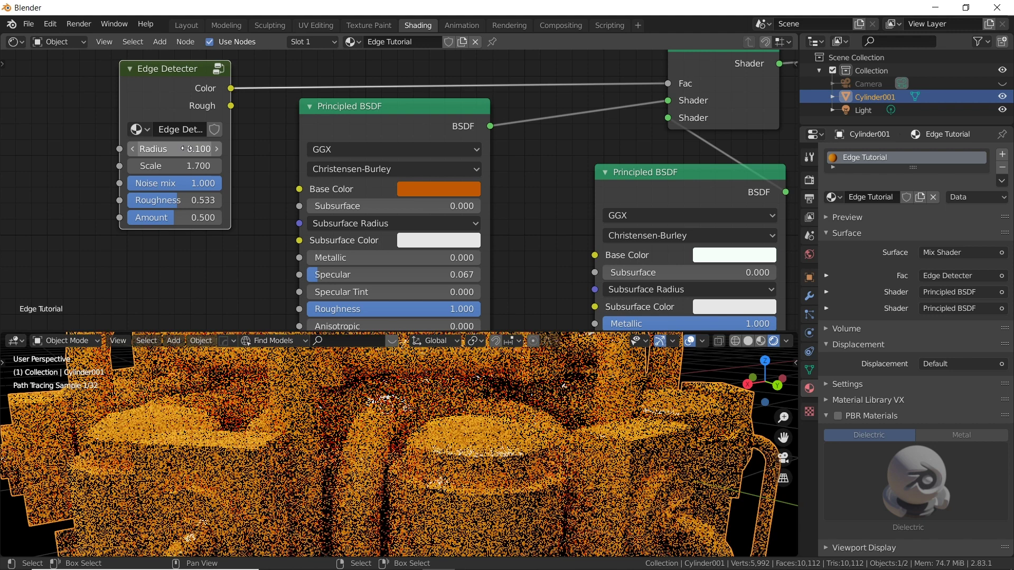
{"action": "left_click", "coordinate": [188, 149]}
{"action": "key", "text": "BackSpace"}
{"action": "type", "text": "2"}
{"action": "key", "text": "Return"}
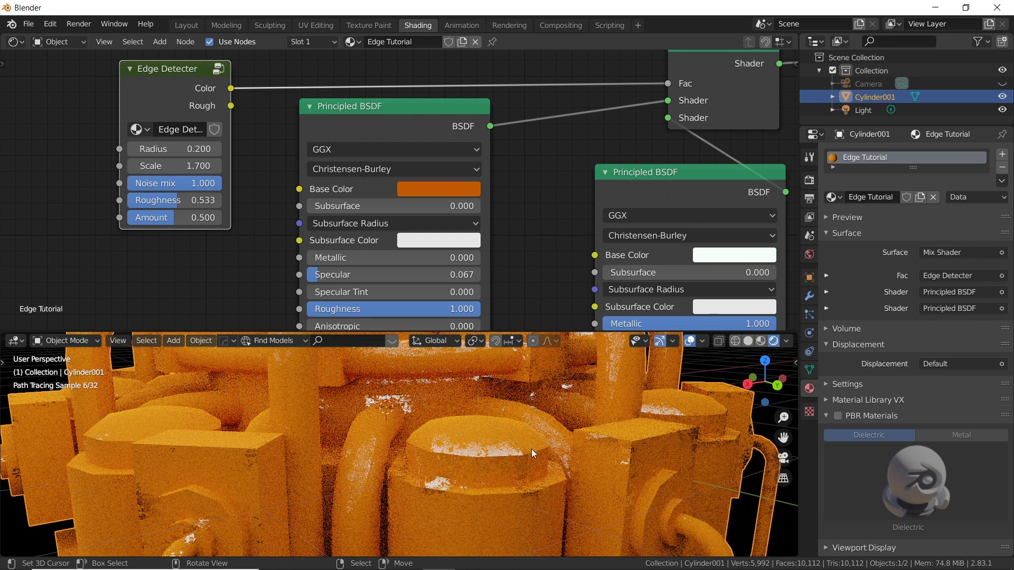
Step: Test Noise mix at 0.000 and 0.907, leaving it at 1.000
{"action": "left_click_drag", "start_coordinate": [206, 182], "coordinate": [61, 189]}
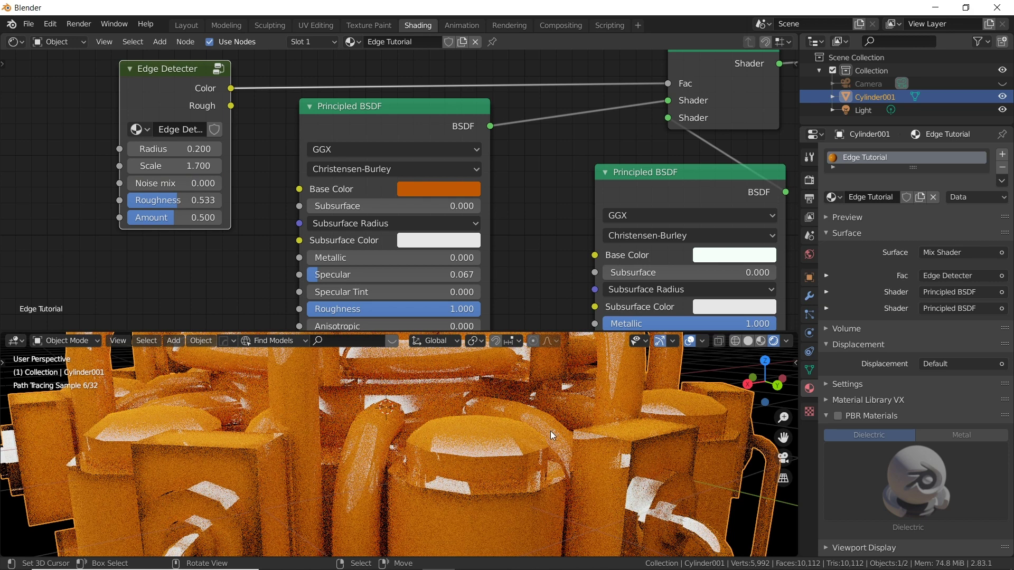
{"action": "mouse_move", "coordinate": [535, 444]}
{"action": "middle_mouse_down"}
{"action": "mouse_move", "coordinate": [494, 448]}
{"action": "mouse_move", "coordinate": [504, 453]}
{"action": "middle_mouse_up"}
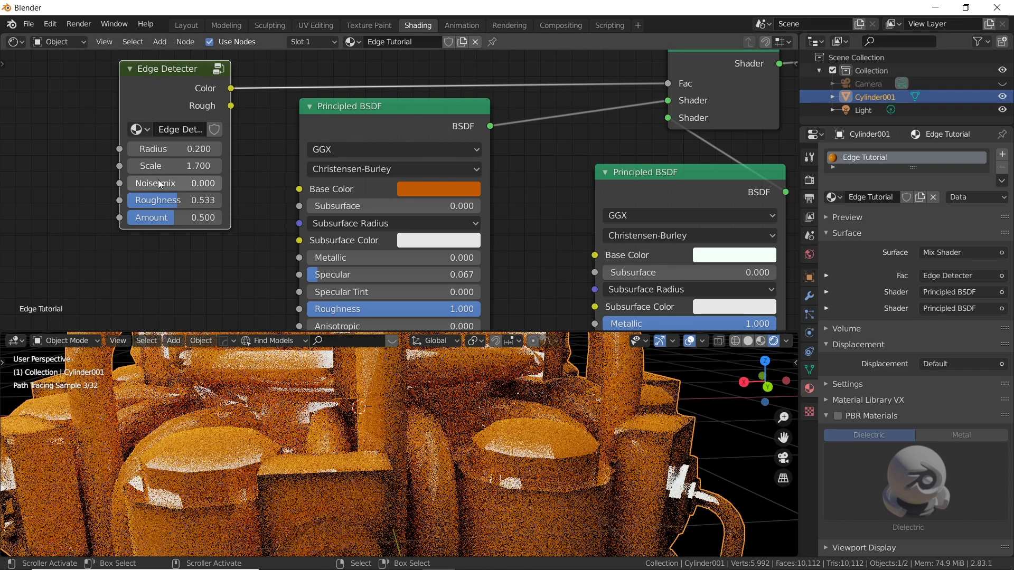
{"action": "left_click_drag", "start_coordinate": [160, 185], "coordinate": [254, 191]}
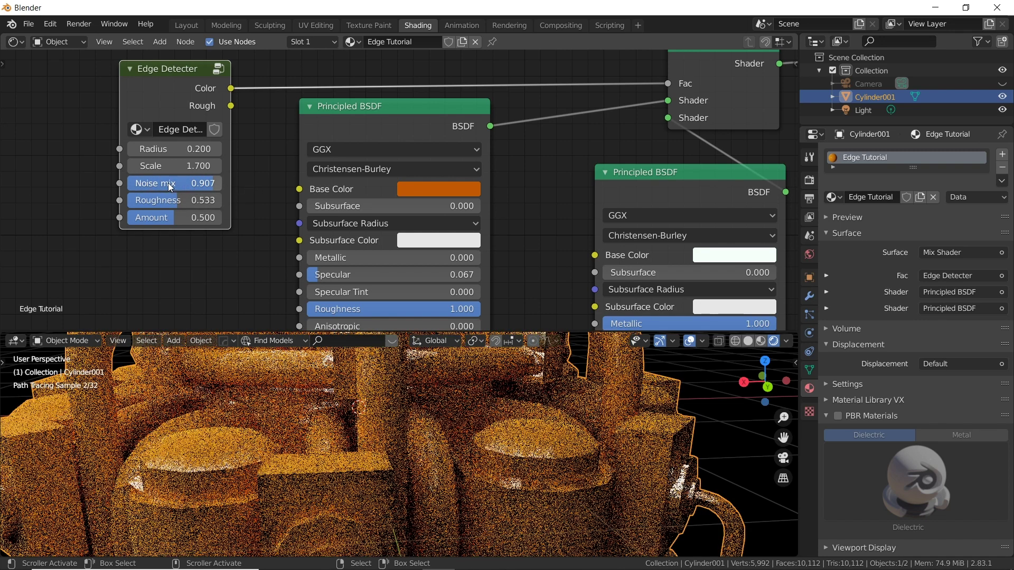
{"action": "left_click_drag", "start_coordinate": [169, 182], "coordinate": [191, 183]}
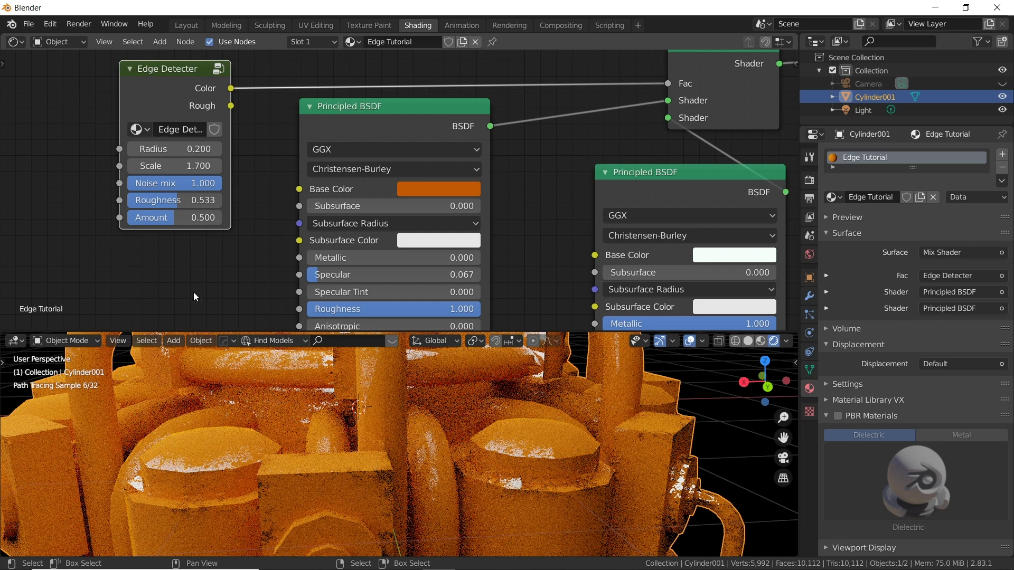
Step: Try Edge Detecter Scale values of 0.5 and then 0.1, orbiting to inspect the wear
{"action": "left_click", "coordinate": [185, 167]}
{"action": "type", "text": "0.5"}
{"action": "key", "text": "Return"}
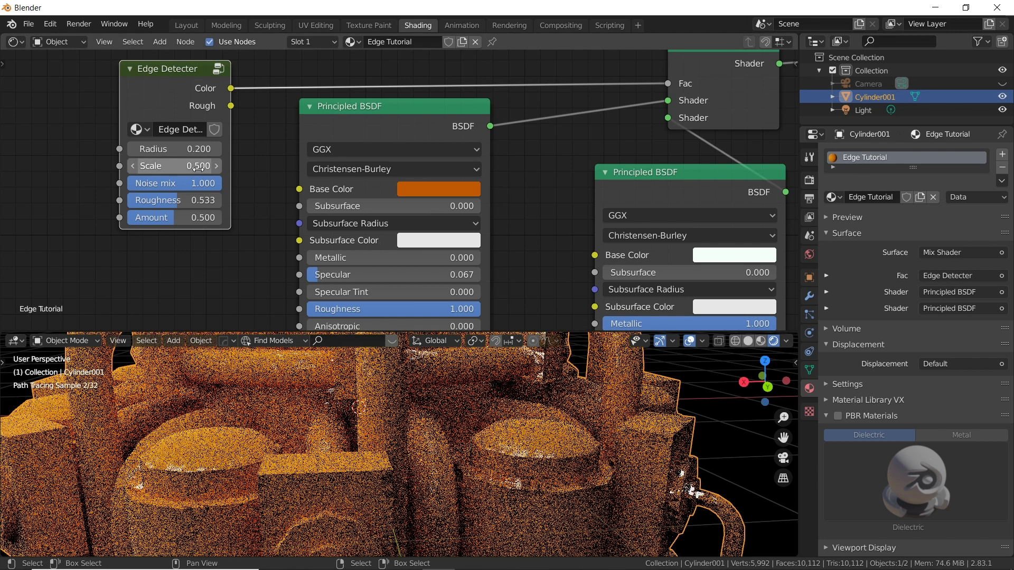
{"action": "left_click", "coordinate": [199, 169]}
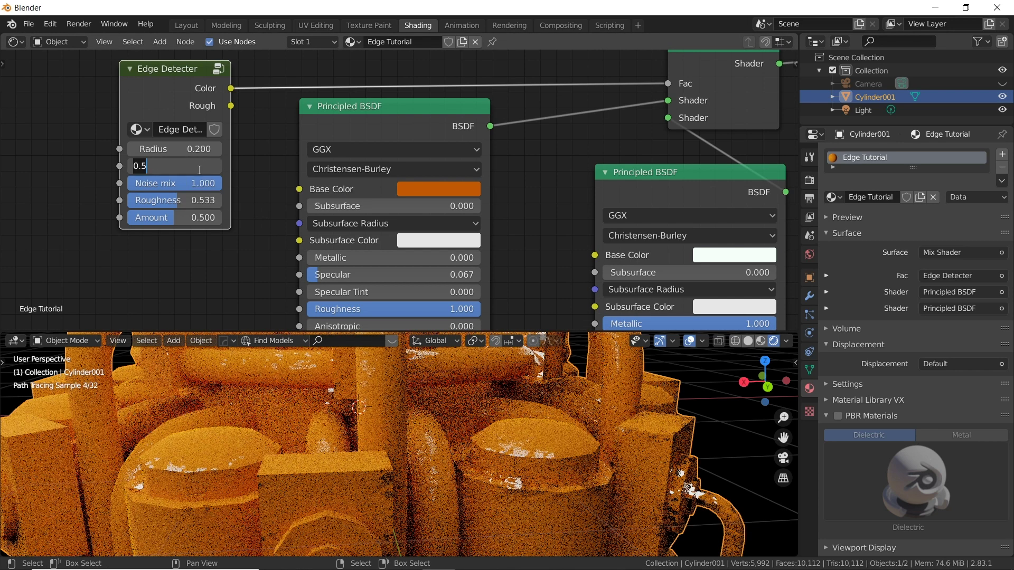
{"action": "type", "text": ".1"}
{"action": "key", "text": "Return"}
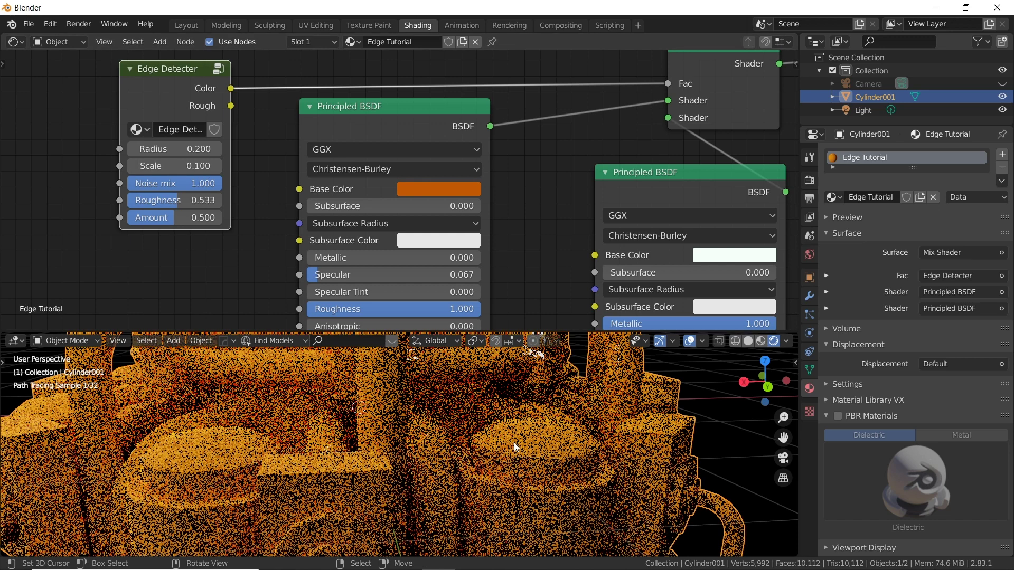
{"action": "middle_click_drag", "start_coordinate": [379, 401], "coordinate": [381, 467]}
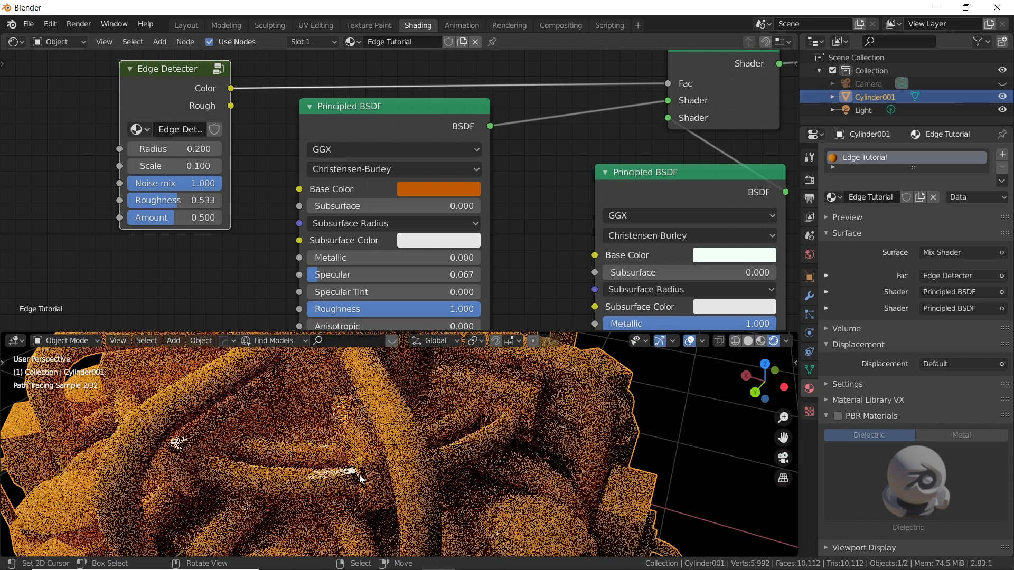
{"action": "middle_click_drag", "start_coordinate": [335, 468], "coordinate": [359, 446]}
Step: Raise the Edge Detecter Scale to 10 and inspect the finer edge wear
{"action": "left_click", "coordinate": [193, 166]}
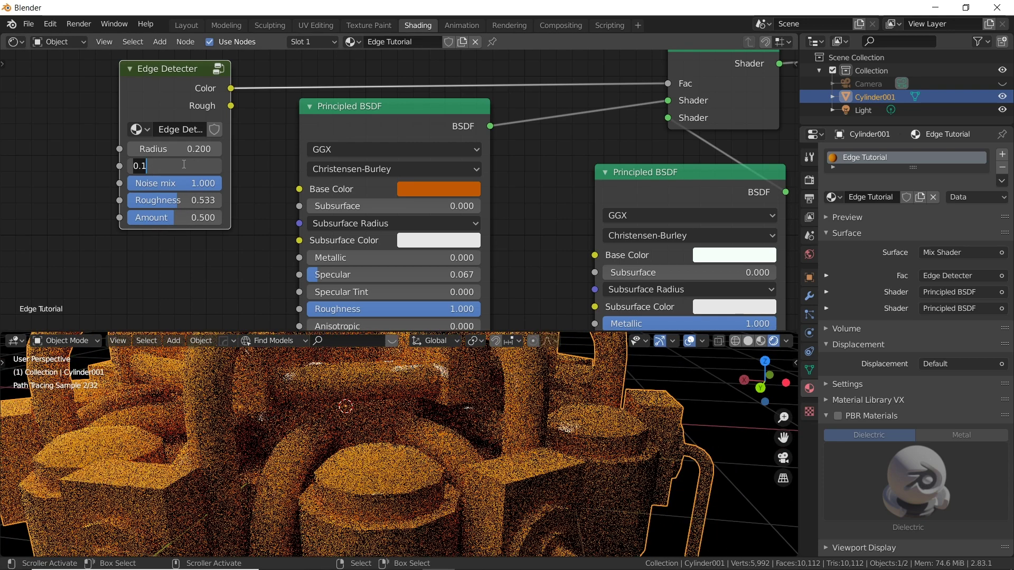
{"action": "type", "text": "10"}
{"action": "key", "text": "Return"}
{"action": "middle_click_drag", "start_coordinate": [280, 442], "coordinate": [536, 426]}
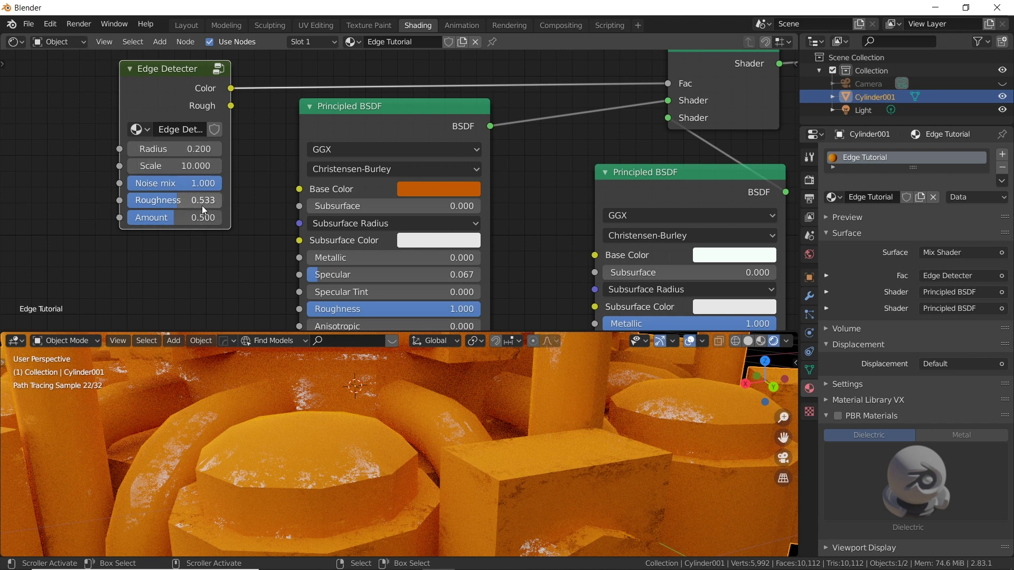
{"action": "mouse_move", "coordinate": [236, 113]}
{"action": "left_mouse_down"}
{"action": "mouse_move", "coordinate": [276, 123]}
{"action": "mouse_move", "coordinate": [265, 136]}
{"action": "left_mouse_up"}
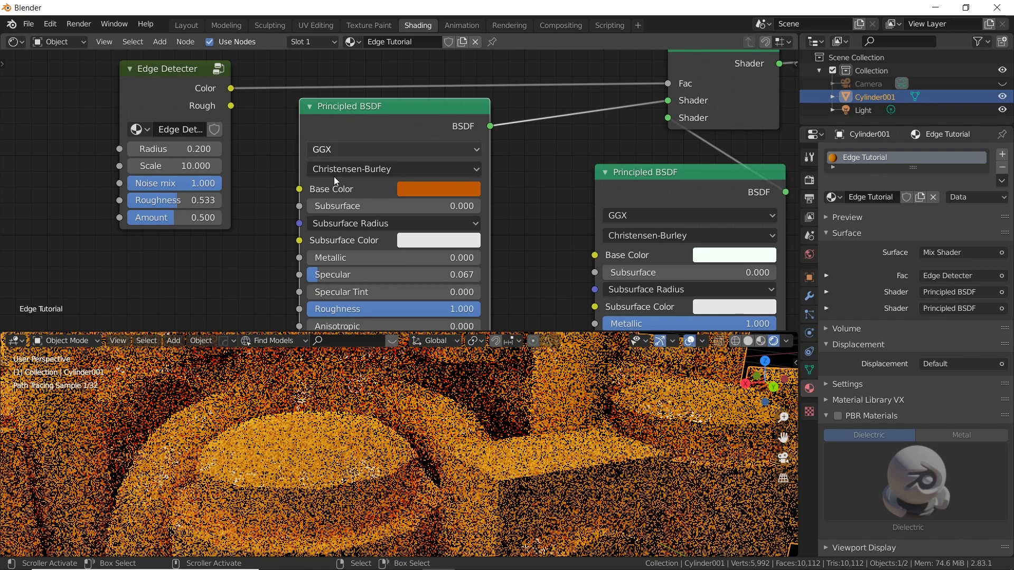
{"action": "scroll", "coordinate": [330, 201], "scroll_direction": "down", "scroll_amount": 5}
{"action": "scroll", "coordinate": [330, 201], "scroll_direction": "left", "scroll_amount": 2}
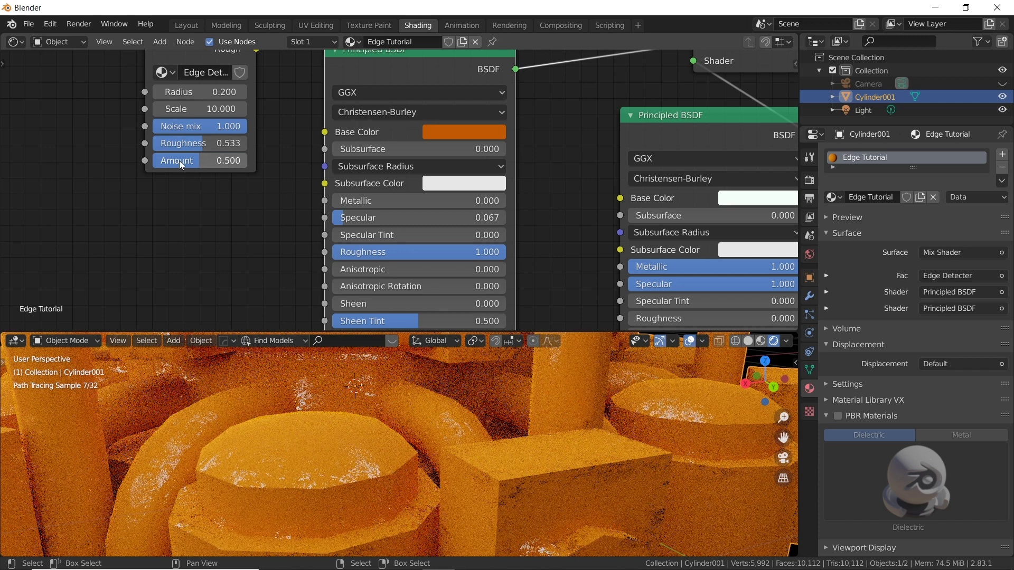
Step: Change the first Principled BSDF's Base Color from orange to blue
{"action": "left_click_drag", "start_coordinate": [283, 166], "coordinate": [137, 230], "text": "alt"}
{"action": "left_click", "coordinate": [316, 173]}
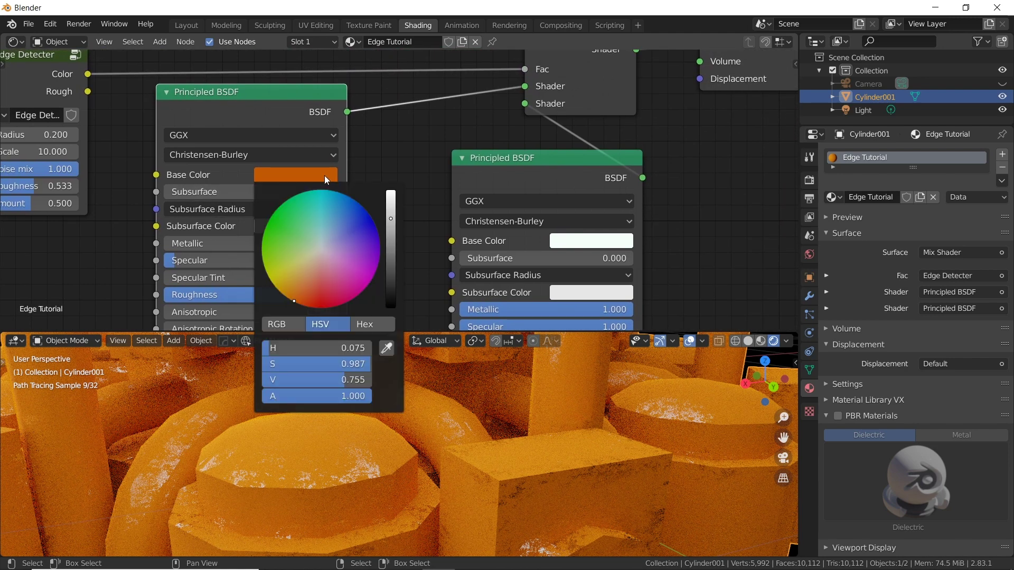
{"action": "left_click", "coordinate": [351, 225]}
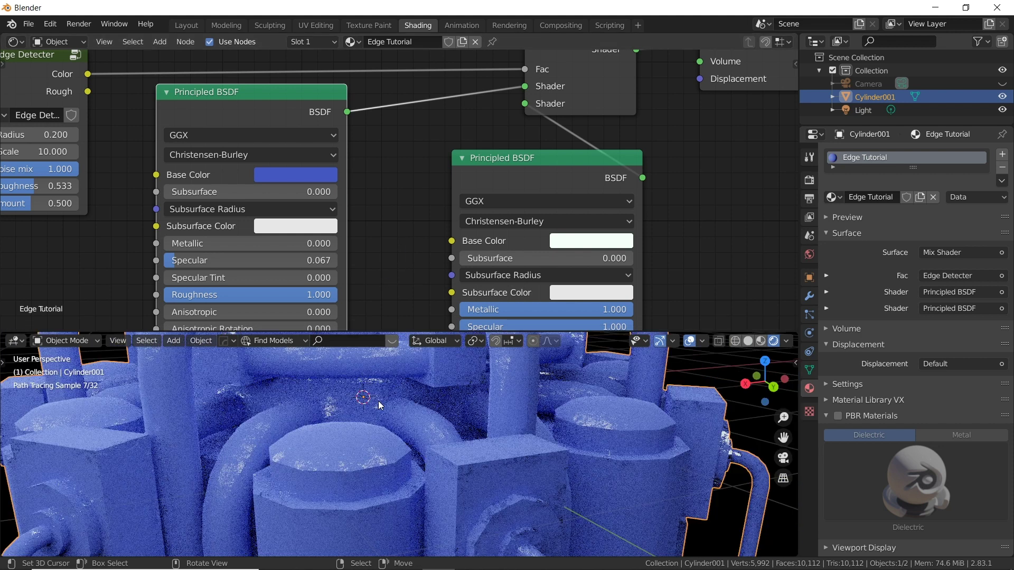
Step: Lower the Edge Detecter's Noise mix to 0.5
{"action": "middle_click_drag", "start_coordinate": [417, 134], "coordinate": [432, 156]}
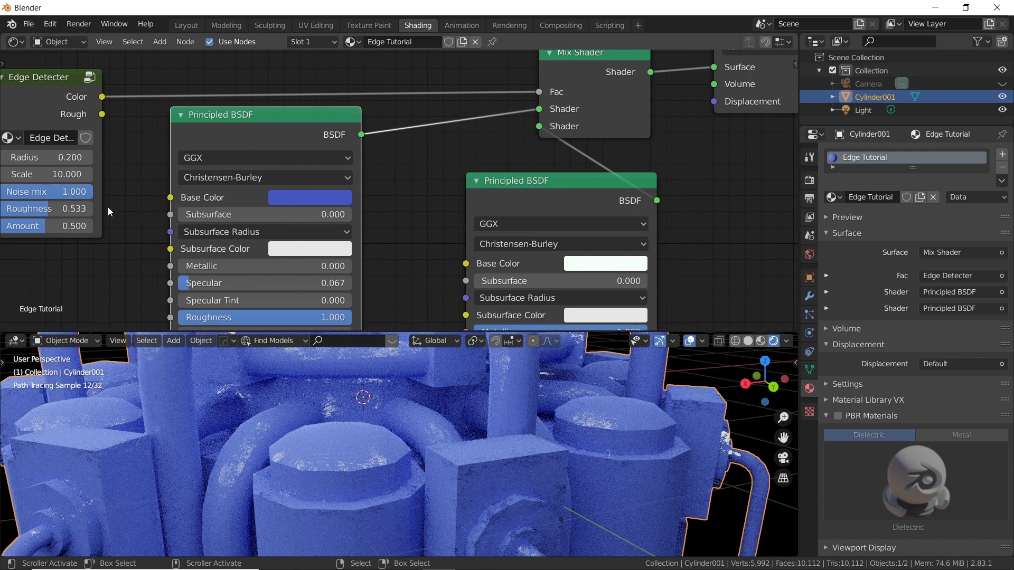
{"action": "double_click", "coordinate": [48, 192]}
{"action": "type", "text": "0.5"}
{"action": "key", "text": "Return"}
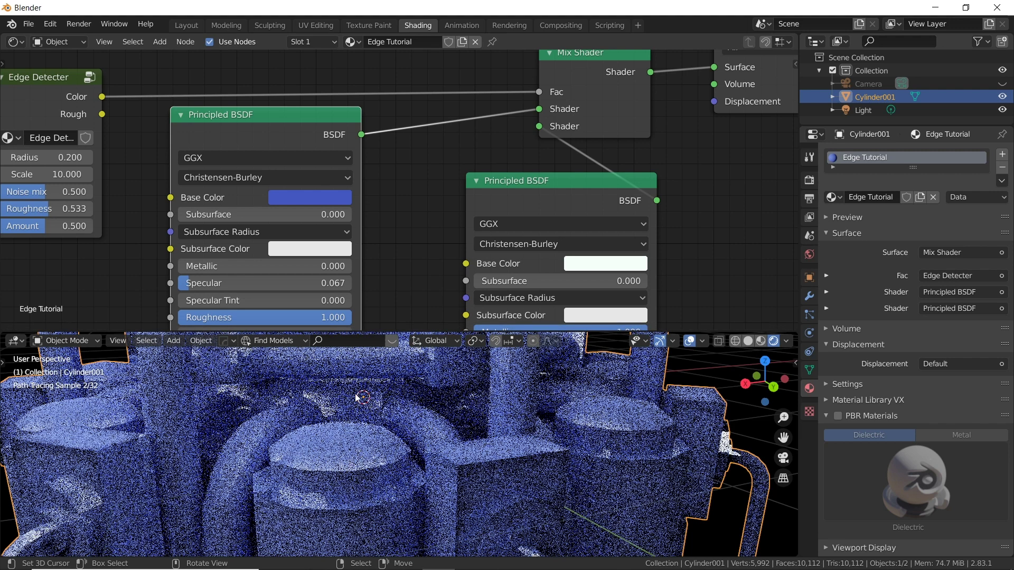
Step: Add a Math node via search and drop it onto the Mix Shader's Fac link
{"action": "key", "text": "shift+a"}
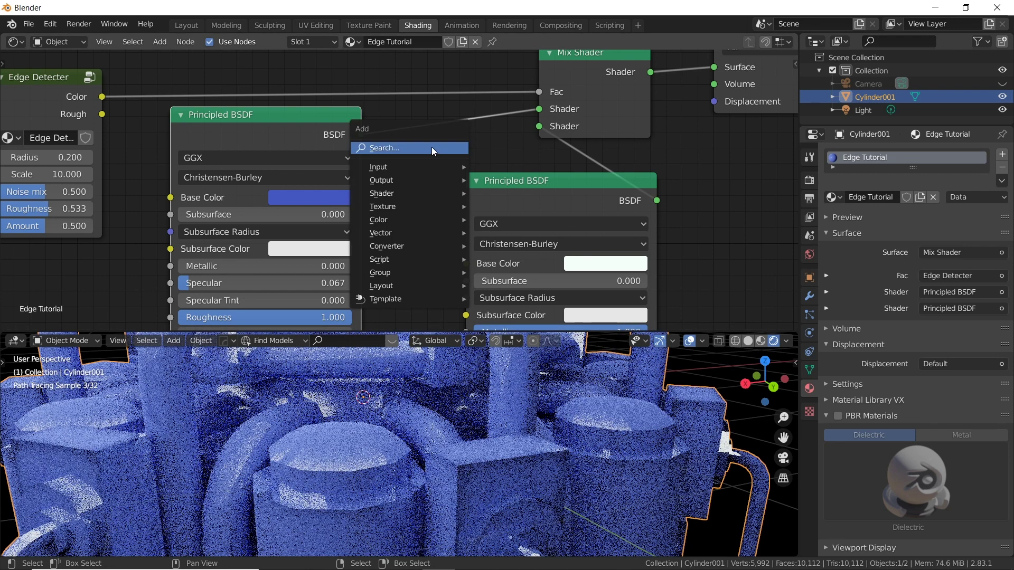
{"action": "left_click", "coordinate": [430, 148]}
{"action": "type", "text": "add"}
{"action": "key", "text": "Return"}
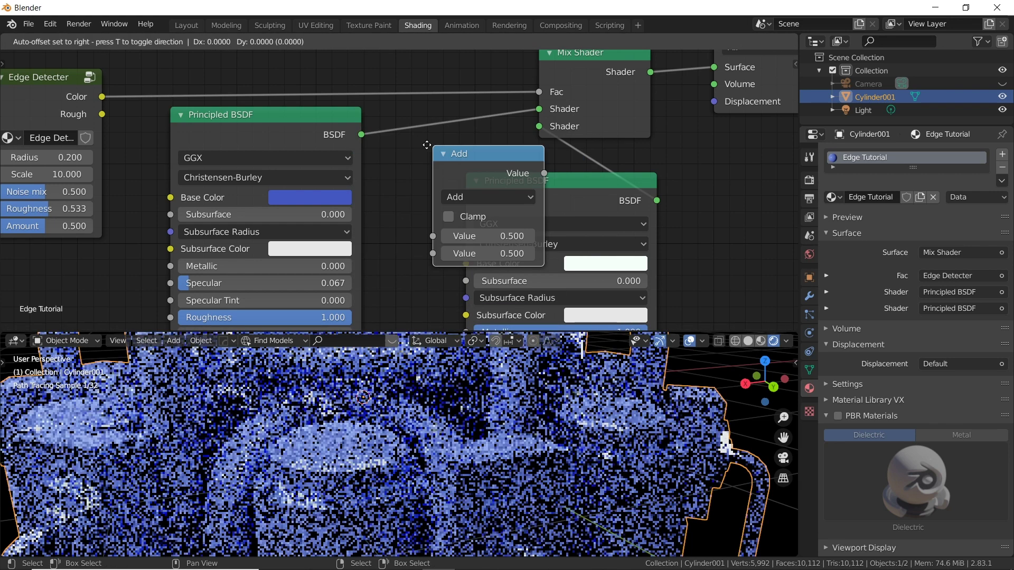
{"action": "left_click", "coordinate": [286, 43]}
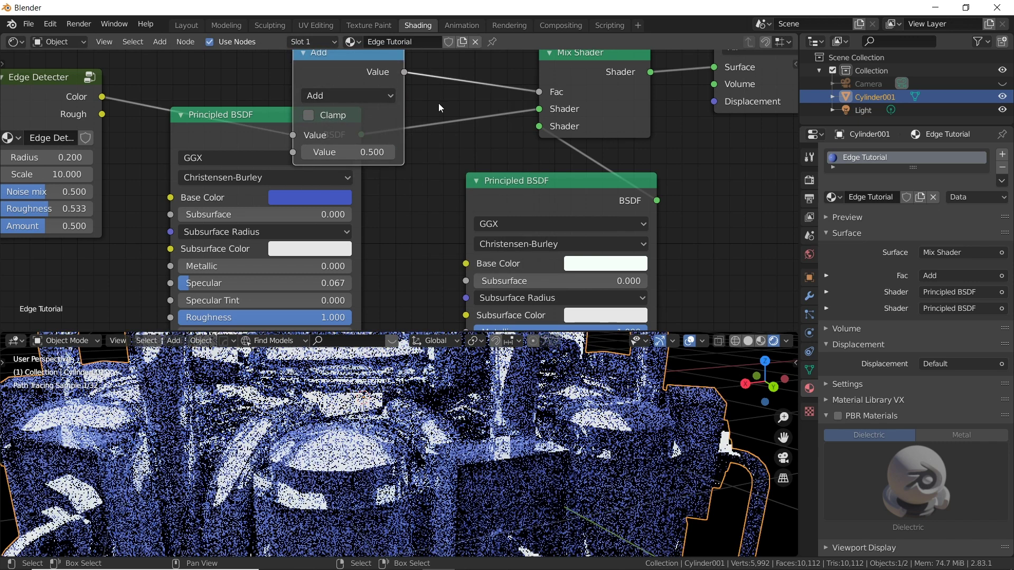
Step: Switch the Math node to Multiply with a second value of 2, then inspect the stronger wear
{"action": "left_click", "coordinate": [356, 96]}
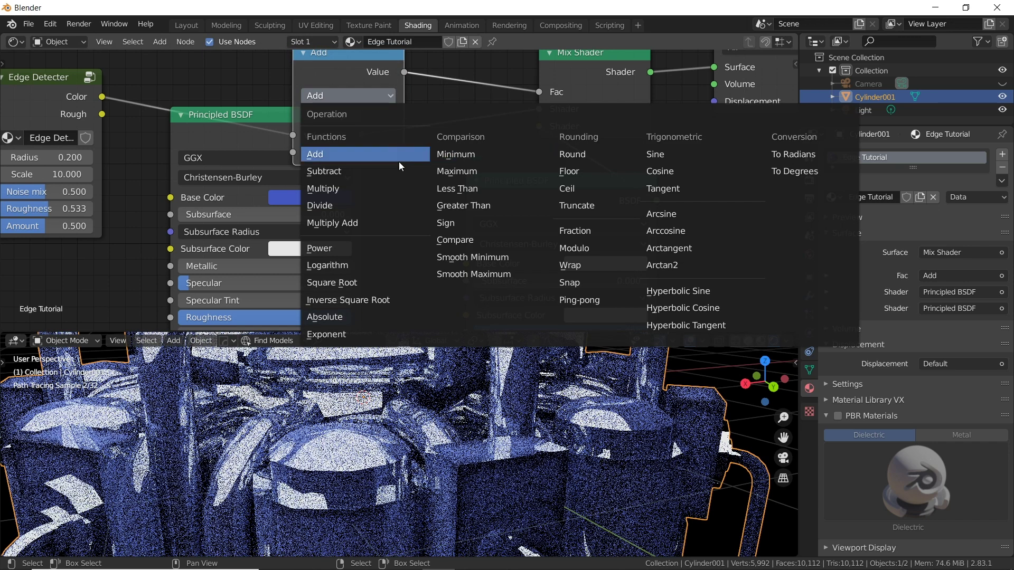
{"action": "left_click", "coordinate": [366, 184]}
{"action": "left_click", "coordinate": [350, 152]}
{"action": "type", "text": "2"}
{"action": "key", "text": "Return"}
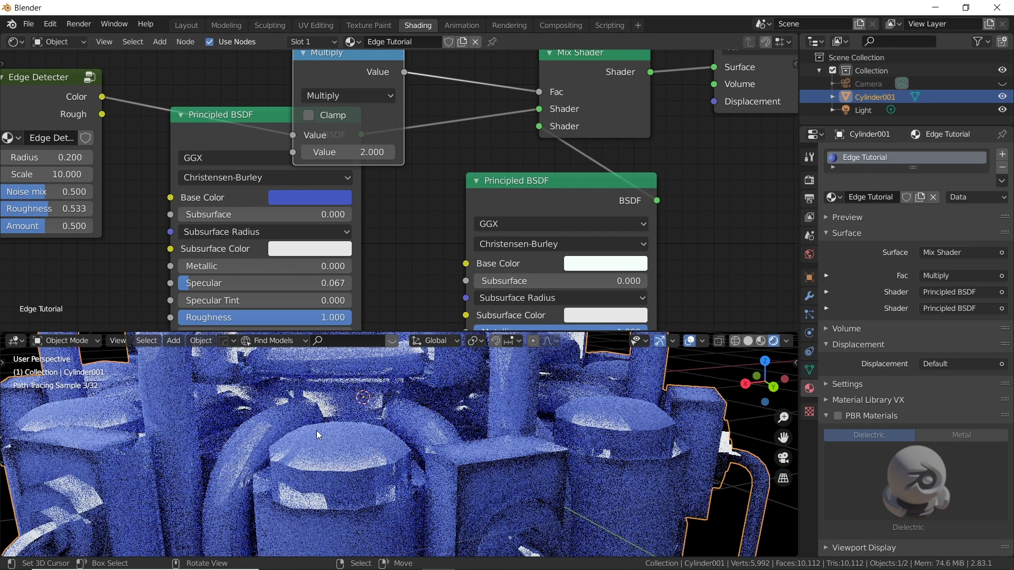
{"action": "mouse_move", "coordinate": [316, 430]}
{"action": "middle_mouse_down"}
{"action": "mouse_move", "coordinate": [287, 436]}
{"action": "mouse_move", "coordinate": [318, 430]}
{"action": "middle_mouse_up"}
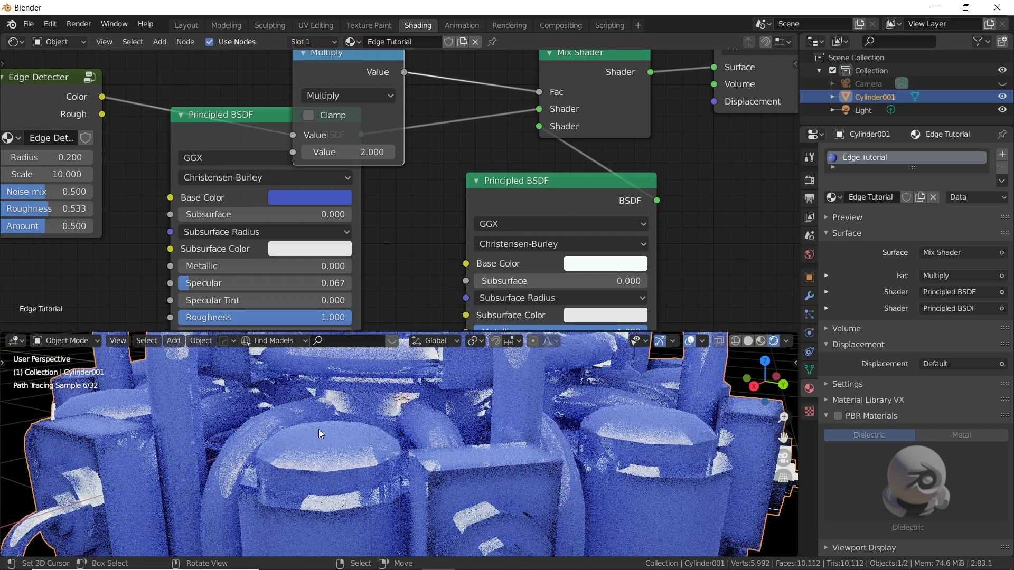
{"action": "middle_click_drag", "start_coordinate": [379, 464], "coordinate": [435, 463]}
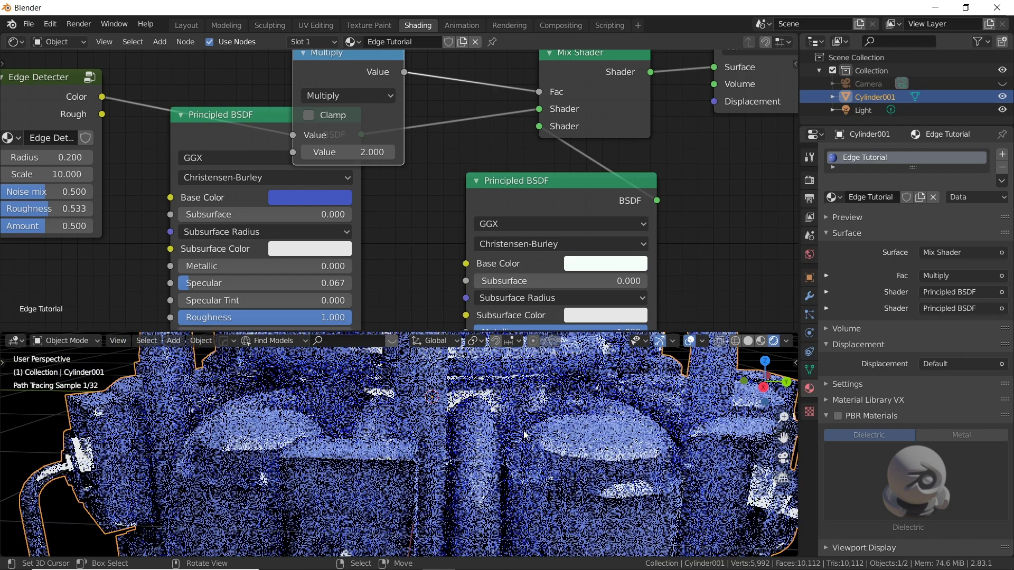
{"action": "middle_click_drag", "start_coordinate": [518, 435], "coordinate": [481, 436]}
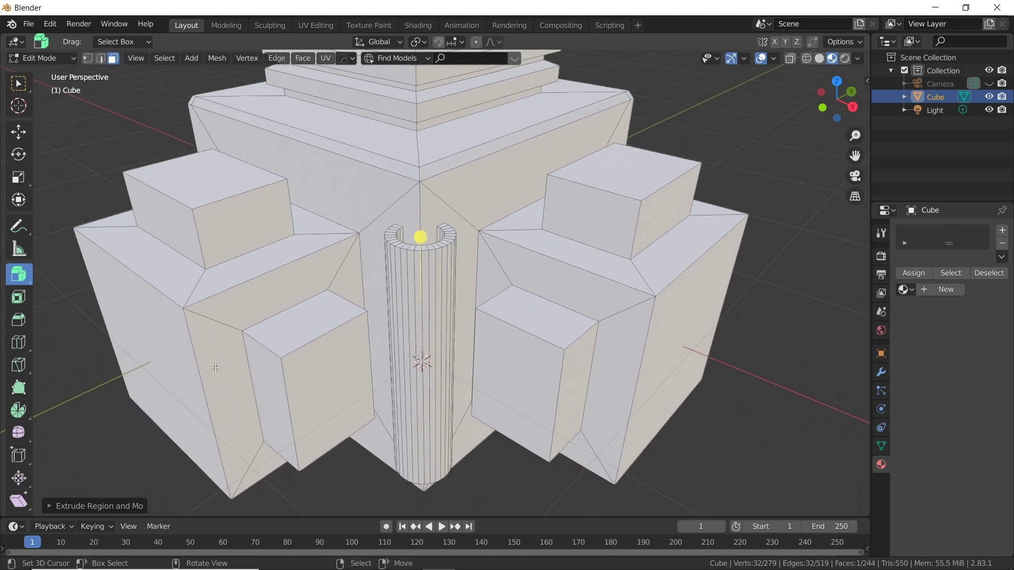
Step: Leave Edit Mode and view the stepped Cube in Solid shading from several angles
{"action": "key", "text": "Tab"}
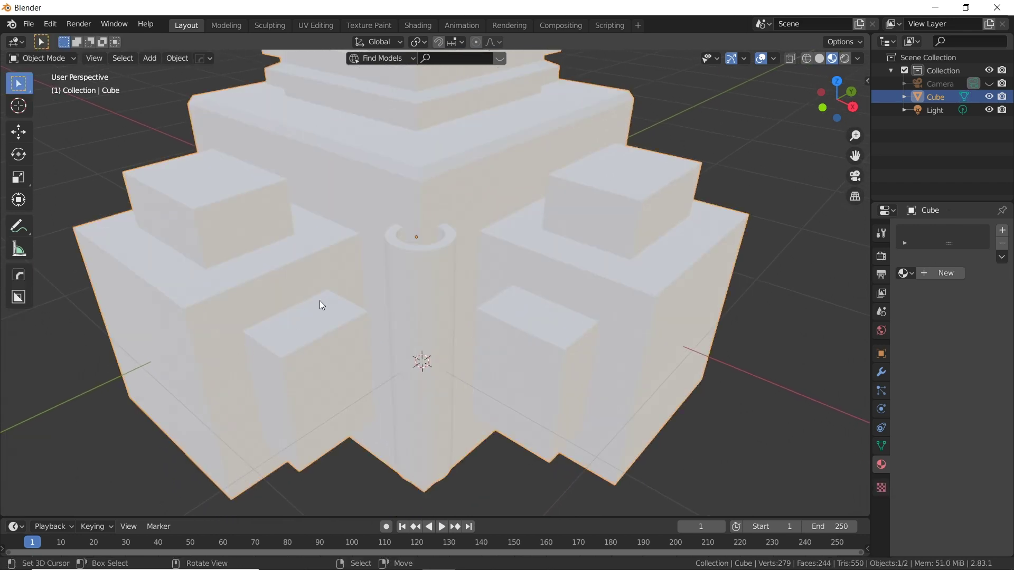
{"action": "left_click", "coordinate": [820, 58]}
{"action": "mouse_move", "coordinate": [528, 206]}
{"action": "middle_mouse_down"}
{"action": "mouse_move", "coordinate": [598, 182]}
{"action": "mouse_move", "coordinate": [487, 150]}
{"action": "mouse_move", "coordinate": [515, 209]}
{"action": "mouse_move", "coordinate": [536, 207]}
{"action": "mouse_move", "coordinate": [488, 156]}
{"action": "middle_mouse_up"}
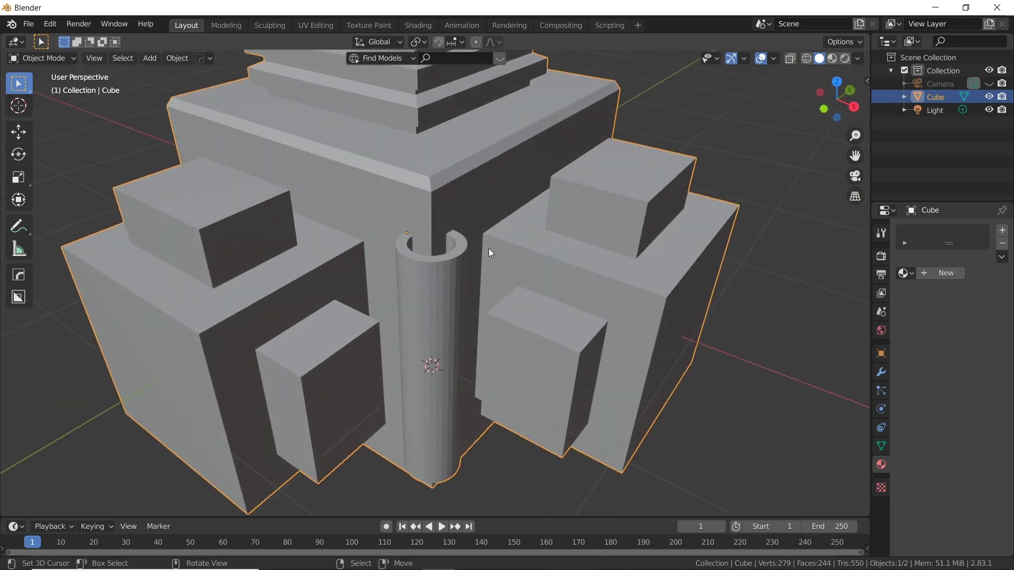
{"action": "middle_click_drag", "start_coordinate": [489, 246], "coordinate": [547, 197]}
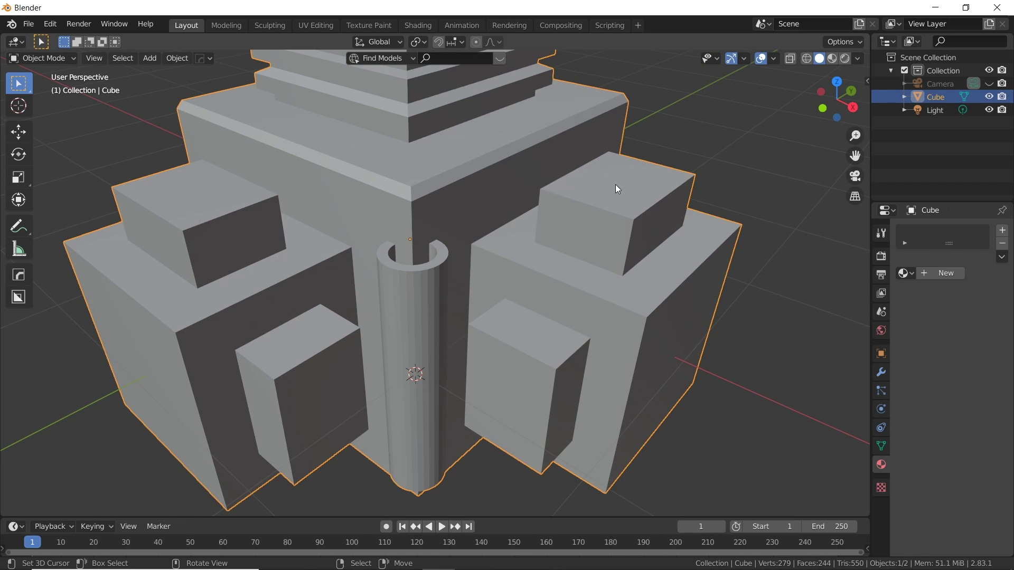
{"action": "mouse_move", "coordinate": [616, 194]}
{"action": "middle_mouse_down"}
{"action": "mouse_move", "coordinate": [607, 165]}
{"action": "mouse_move", "coordinate": [507, 140]}
{"action": "mouse_move", "coordinate": [599, 139]}
{"action": "mouse_move", "coordinate": [614, 174]}
{"action": "mouse_move", "coordinate": [607, 186]}
{"action": "middle_mouse_up"}
Step: Assign the Edge Tutorial material to the Cube and zoom in on it in Rendered shading
{"action": "left_click", "coordinate": [906, 273]}
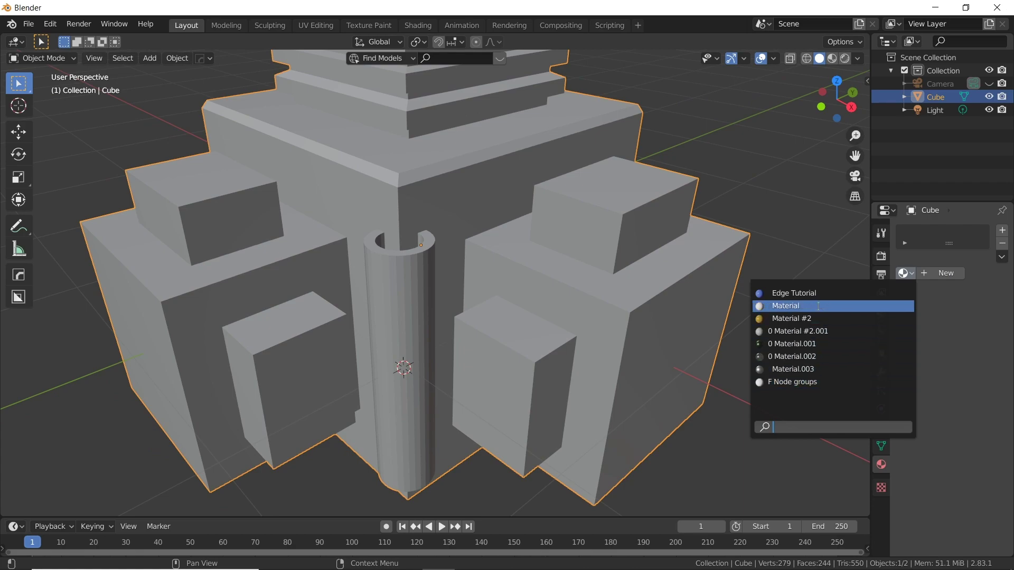
{"action": "left_click", "coordinate": [820, 299]}
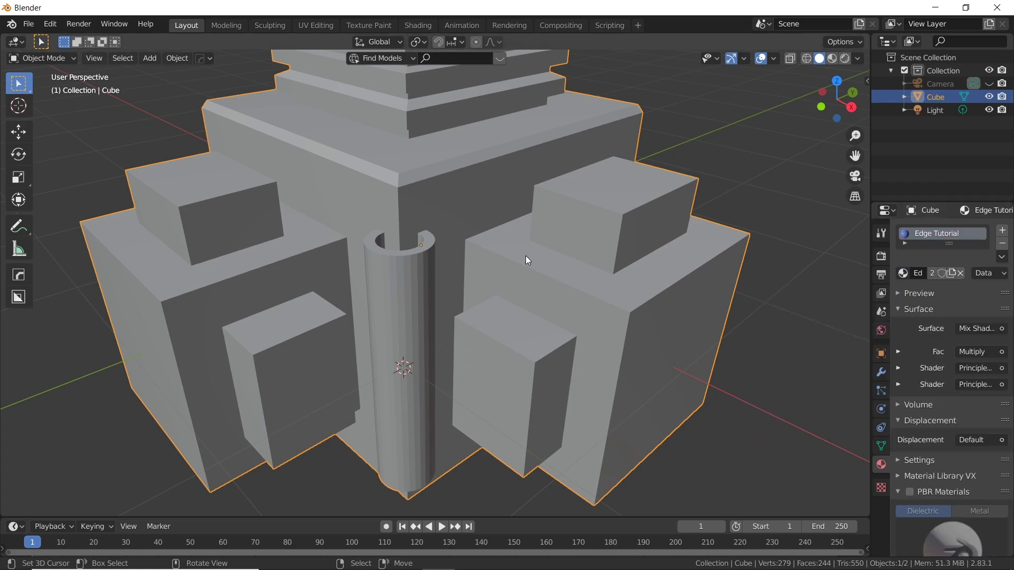
{"action": "left_click", "coordinate": [845, 58]}
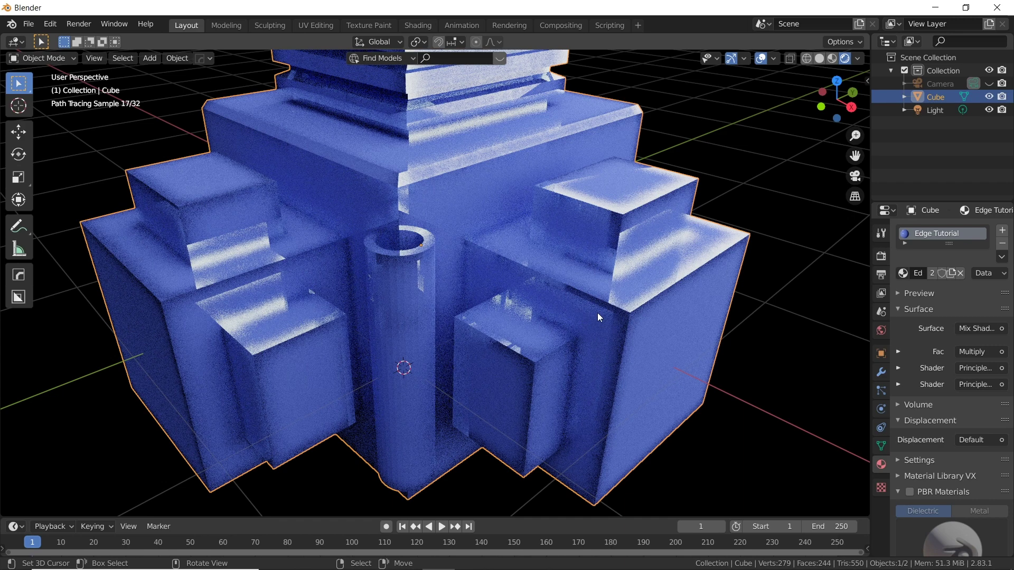
{"action": "scroll", "coordinate": [427, 285], "scroll_direction": "up", "scroll_amount": 5}
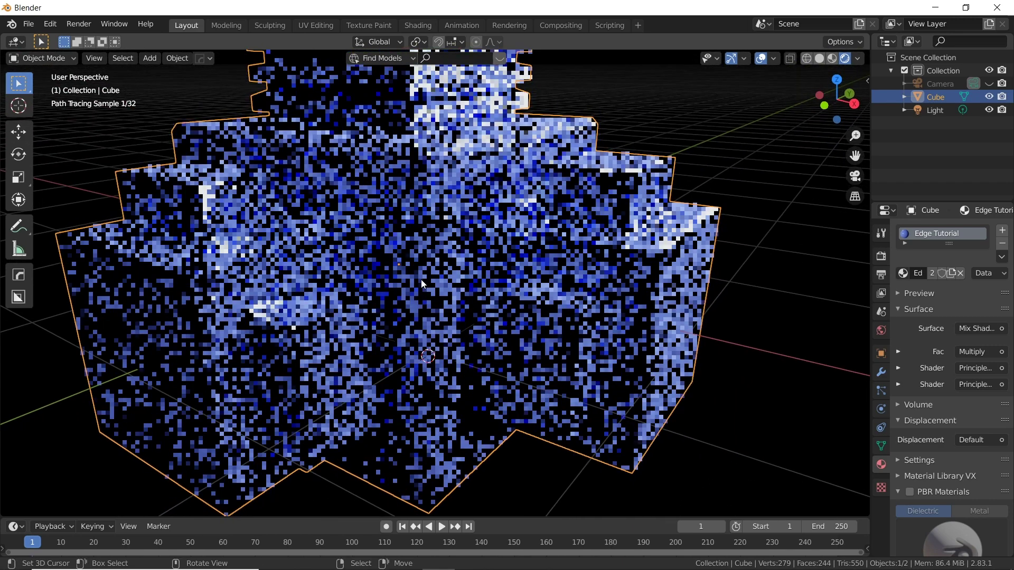
{"action": "scroll", "coordinate": [421, 283], "scroll_direction": "up", "scroll_amount": 4}
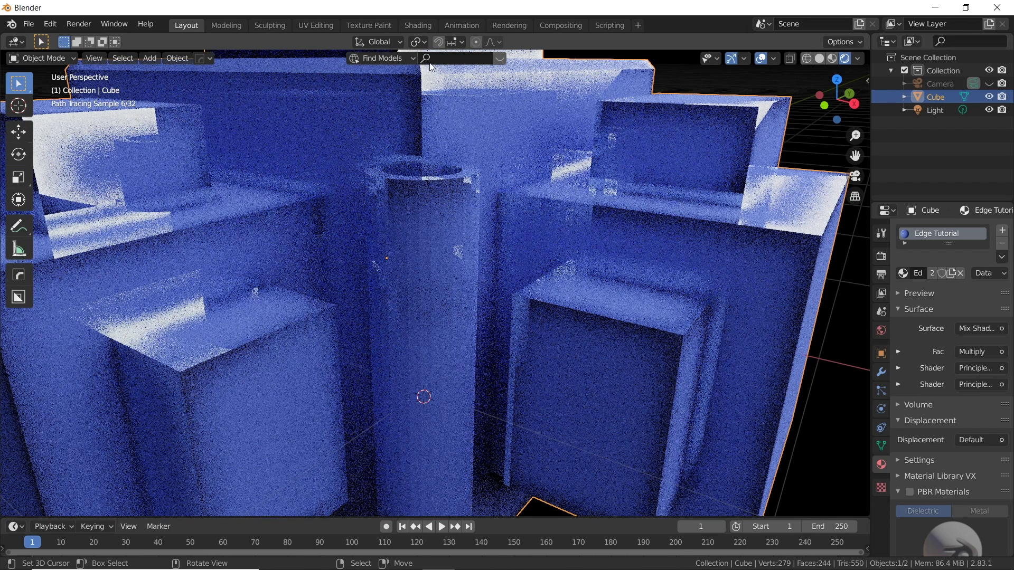
Step: In the Shading workspace, set the second shader's Roughness to 0.1
{"action": "left_click", "coordinate": [417, 25]}
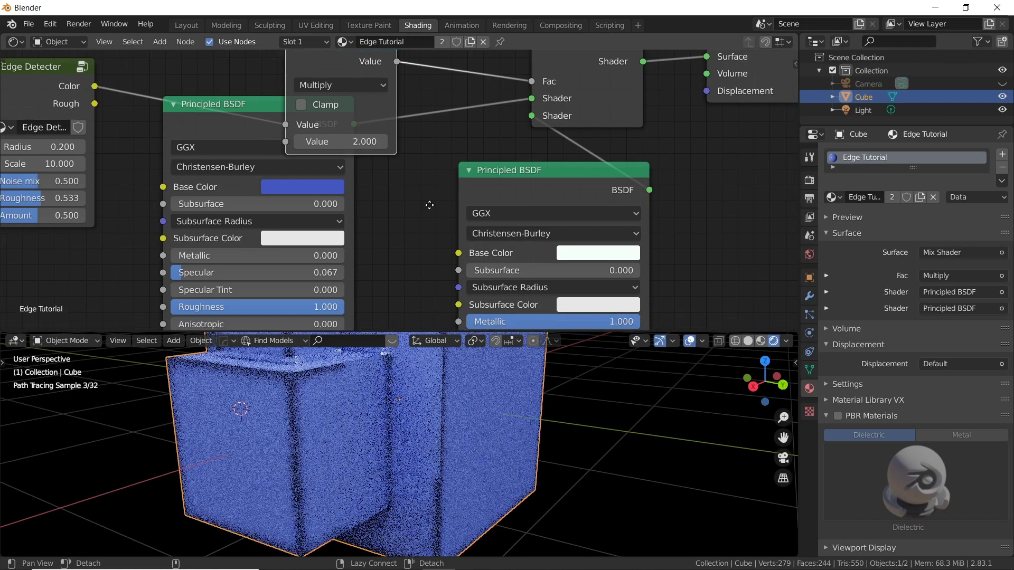
{"action": "left_click_drag", "start_coordinate": [430, 205], "coordinate": [372, 87], "text": "alt"}
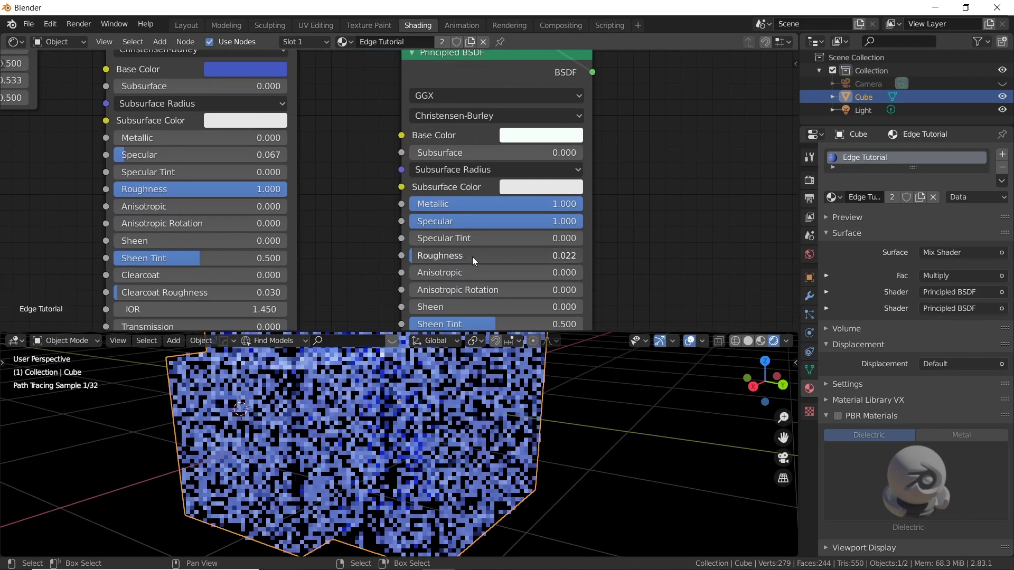
{"action": "left_click_drag", "start_coordinate": [473, 257], "coordinate": [480, 258]}
{"action": "double_click", "coordinate": [472, 260]}
{"action": "key", "text": "BackSpace"}
{"action": "type", "text": "0.1"}
{"action": "key", "text": "Return"}
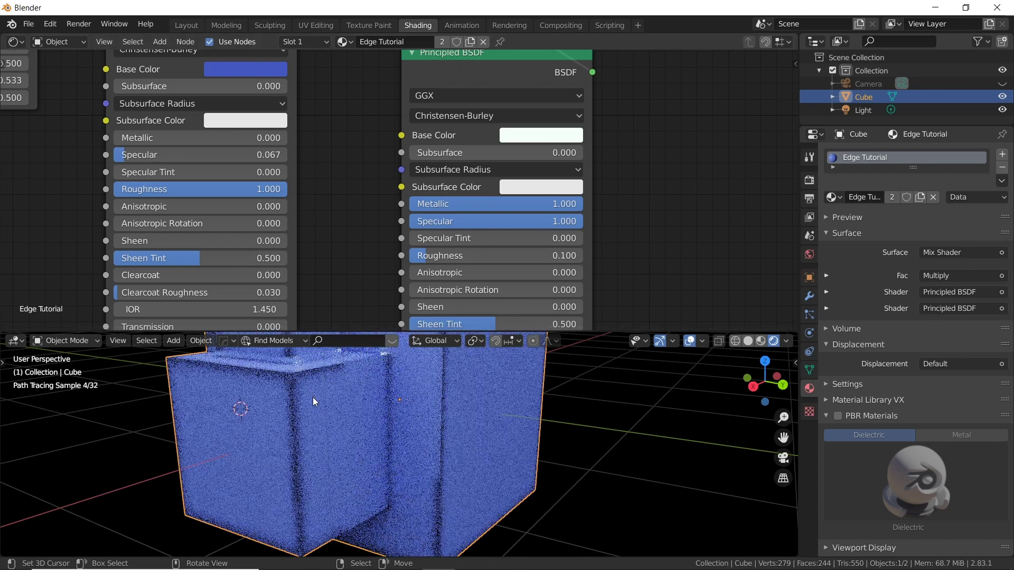
{"action": "mouse_move", "coordinate": [314, 390]}
{"action": "middle_mouse_down"}
{"action": "mouse_move", "coordinate": [292, 440]}
{"action": "mouse_move", "coordinate": [293, 424]}
{"action": "mouse_move", "coordinate": [421, 419]}
{"action": "mouse_move", "coordinate": [364, 421]}
{"action": "middle_mouse_up"}
{"action": "scroll", "coordinate": [365, 420], "scroll_direction": "up", "scroll_amount": 5}
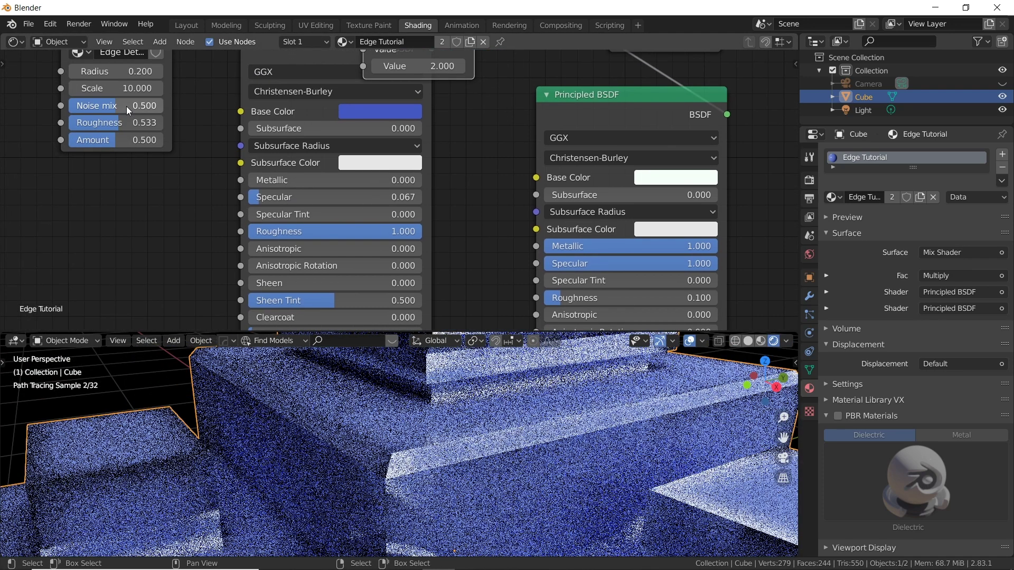
Step: Raise the Edge Detecter Noise mix to 0.853 and set its Scale to 5
{"action": "left_click_drag", "start_coordinate": [126, 106], "coordinate": [170, 109]}
{"action": "left_click", "coordinate": [133, 91]}
{"action": "left_click", "coordinate": [133, 90]}
{"action": "type", "text": "5"}
{"action": "key", "text": "Return"}
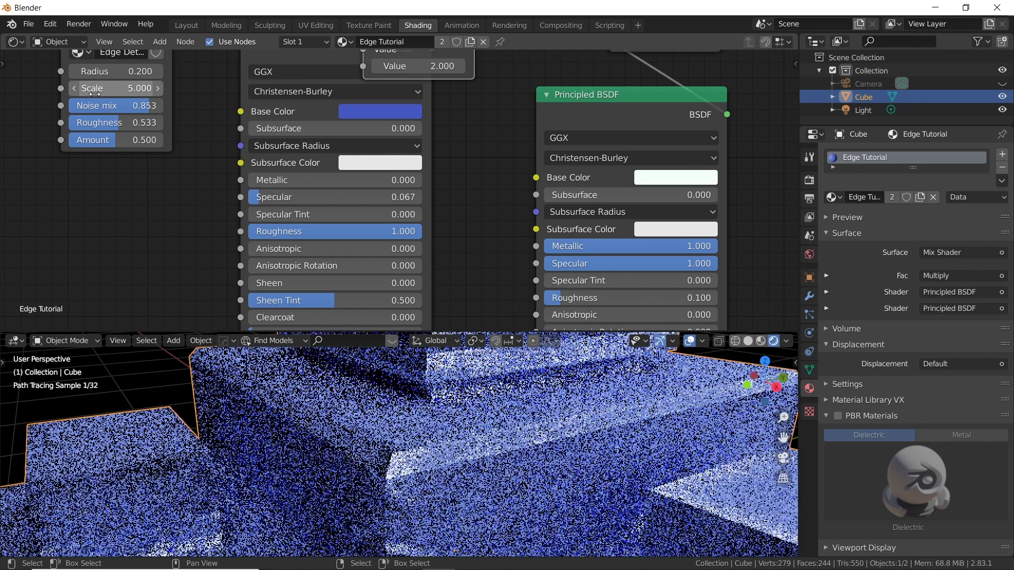
Step: Set the Edge Detecter Radius to 0.05
{"action": "scroll", "coordinate": [570, 427], "scroll_direction": "down", "scroll_amount": 5}
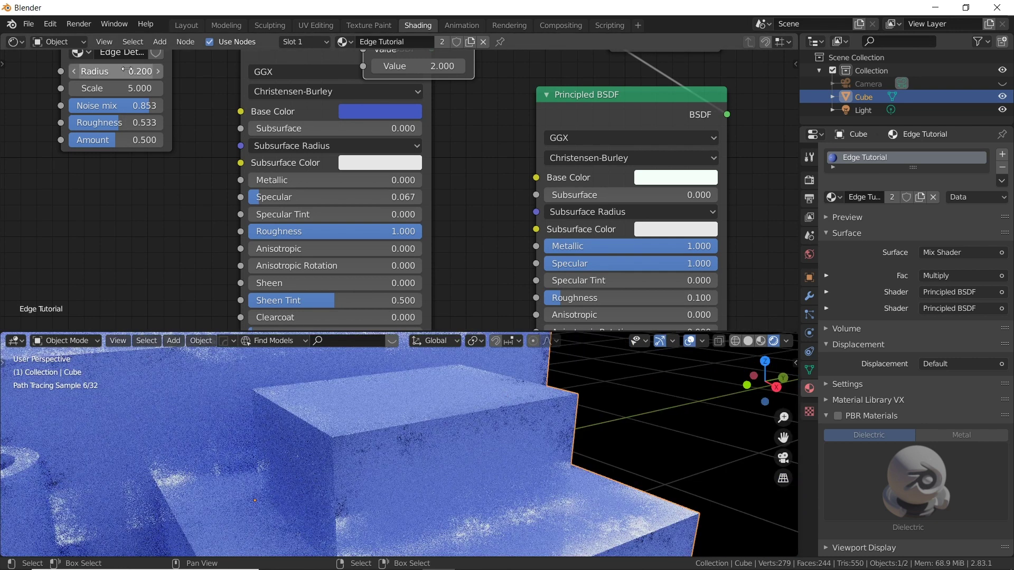
{"action": "double_click", "coordinate": [130, 70]}
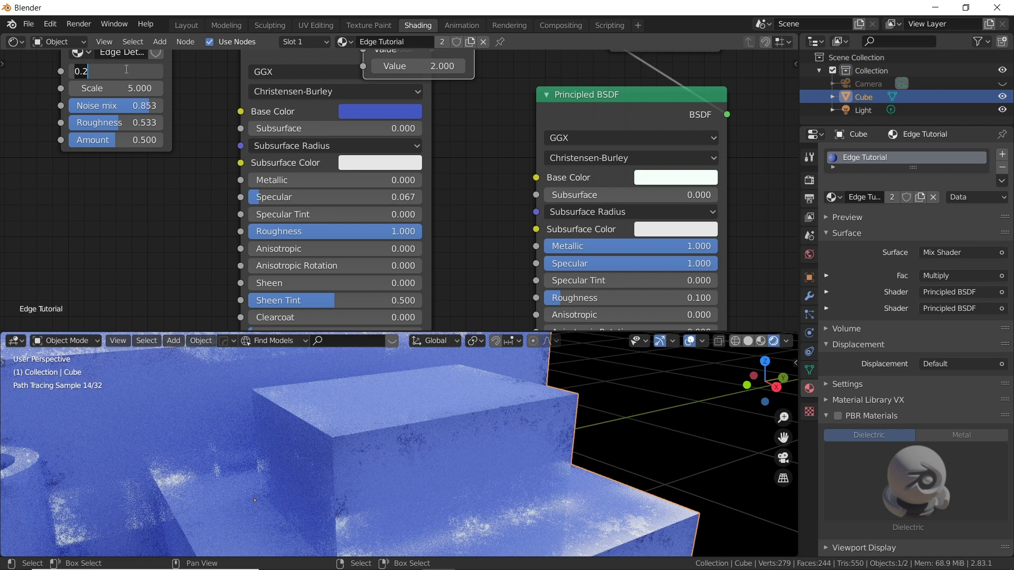
{"action": "key", "text": "BackSpace"}
{"action": "type", "text": "05"}
{"action": "key", "text": "Return"}
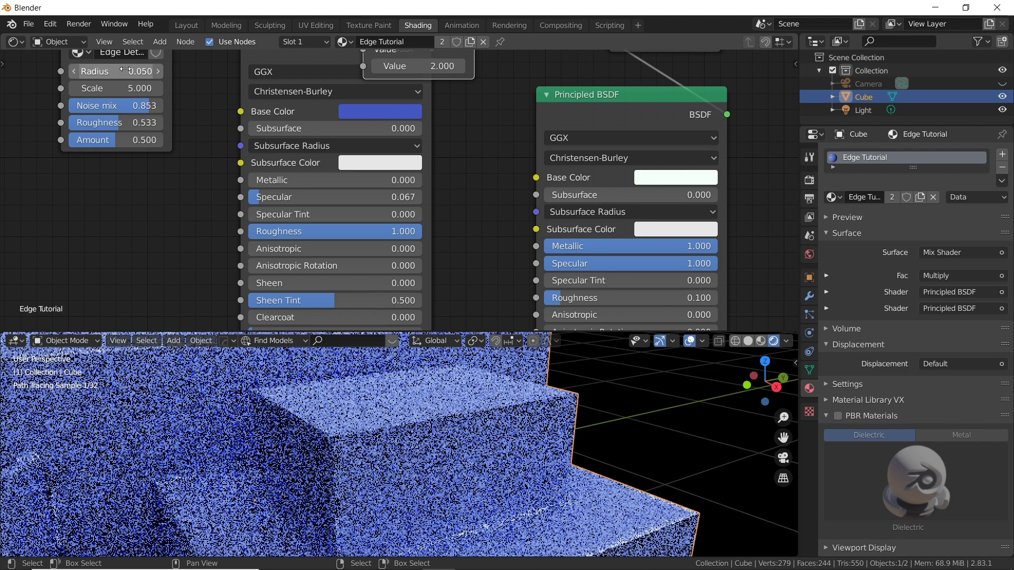
{"action": "scroll", "coordinate": [450, 349], "scroll_direction": "up", "scroll_amount": 2}
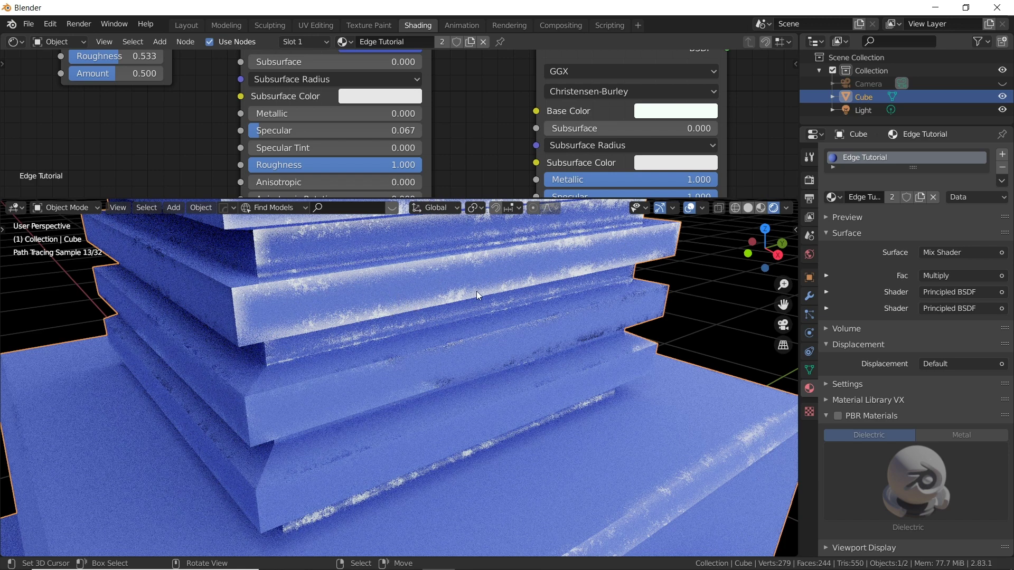
Step: Bevel the top edge of the cube's strip in Edit Mode, then inspect it in Object Mode
{"action": "key", "text": "Tab"}
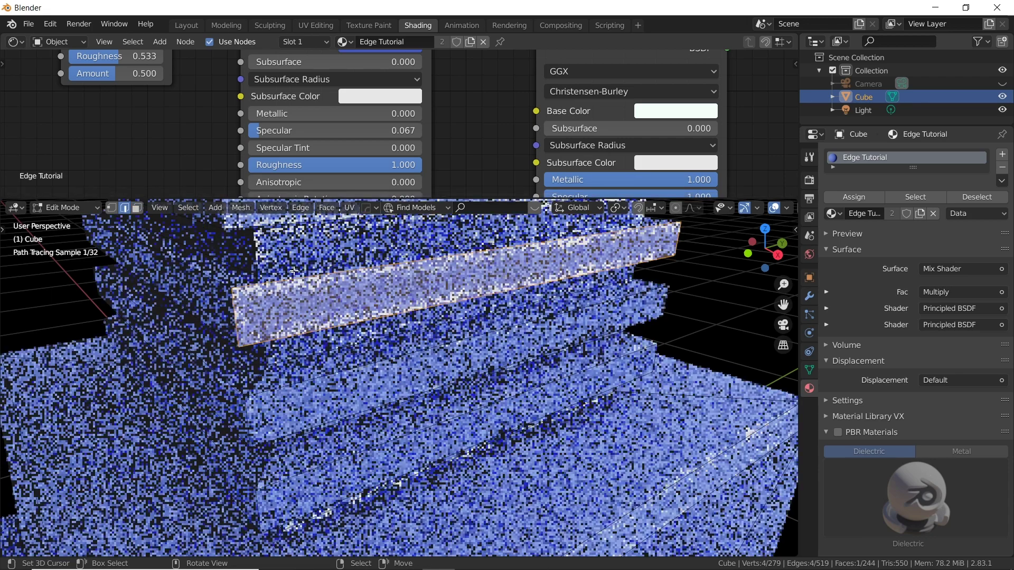
{"action": "left_click", "coordinate": [293, 277]}
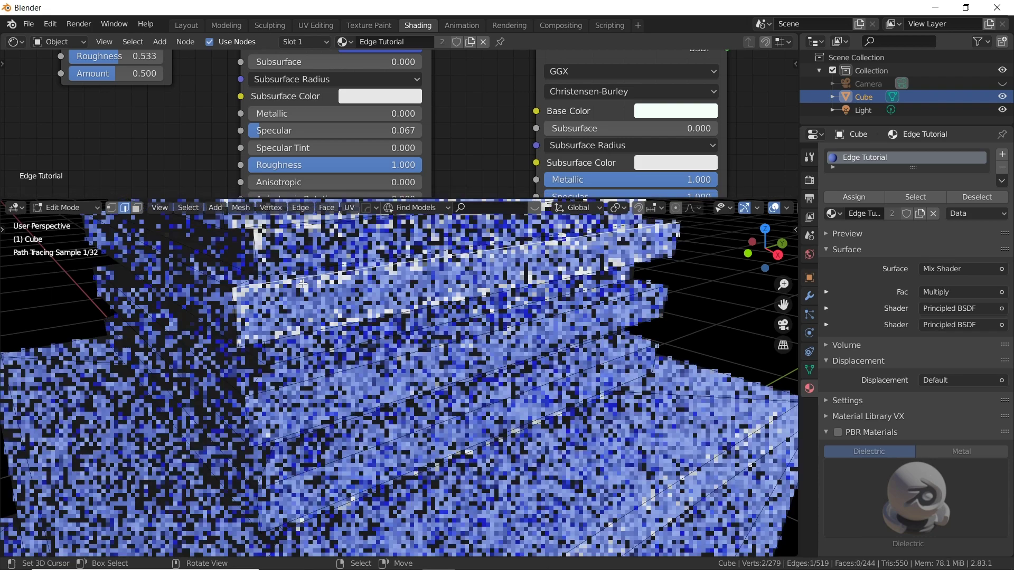
{"action": "key", "text": "ctrl+b"}
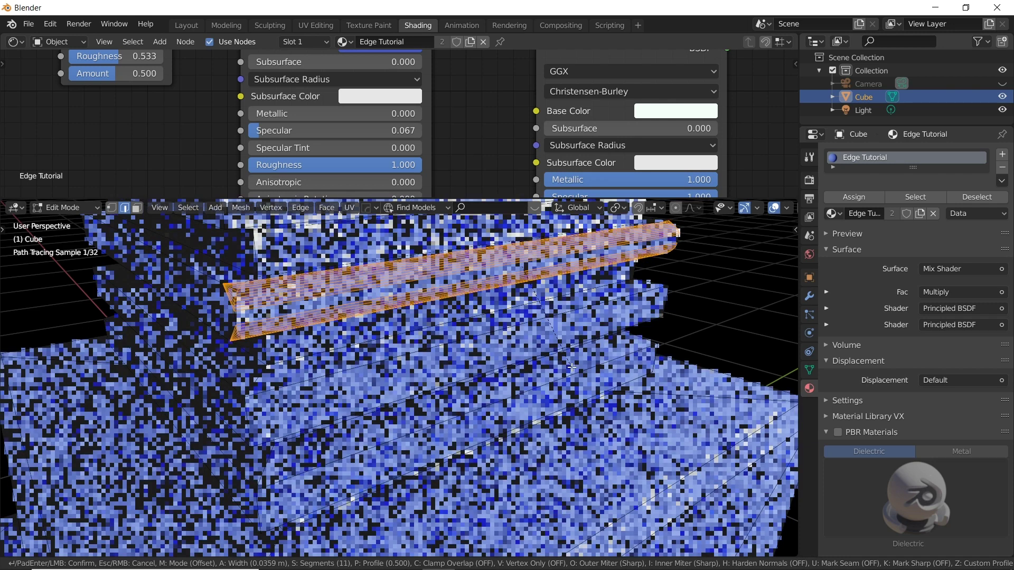
{"action": "left_click", "coordinate": [573, 371]}
{"action": "key", "text": "Tab"}
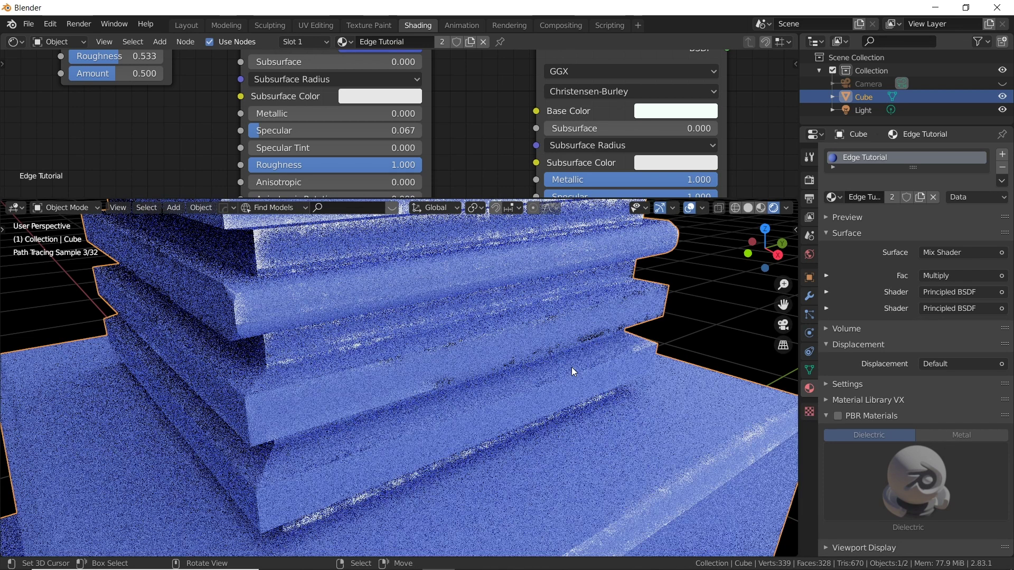
{"action": "middle_click_drag", "start_coordinate": [571, 366], "coordinate": [429, 315]}
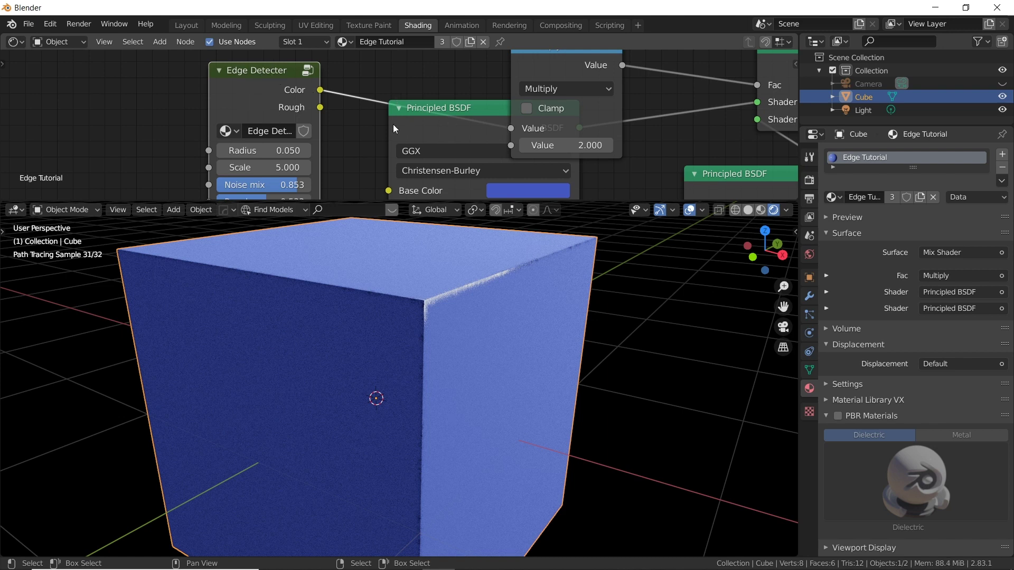
Step: Give the Edge Detecter group a fake user and move the node aside
{"action": "left_click", "coordinate": [304, 131]}
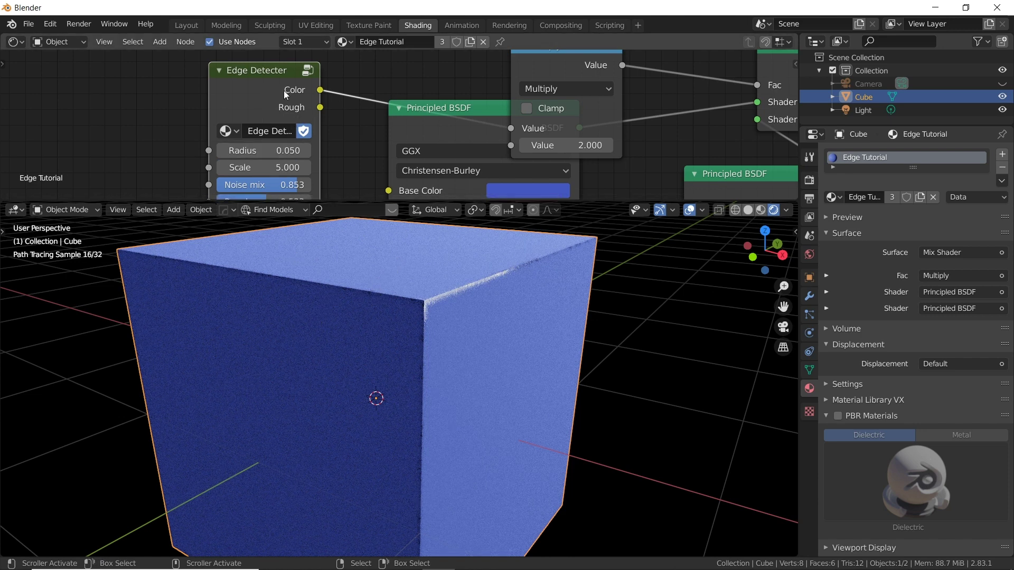
{"action": "left_click_drag", "start_coordinate": [286, 90], "coordinate": [252, 91]}
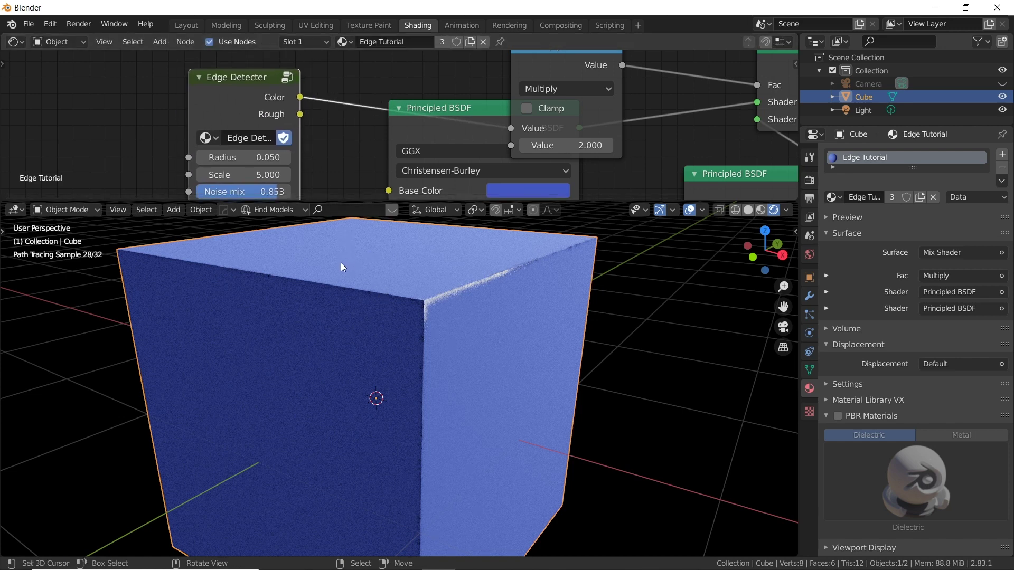
Step: Delete the cube and return to the Layout workspace
{"action": "key", "text": "Delete"}
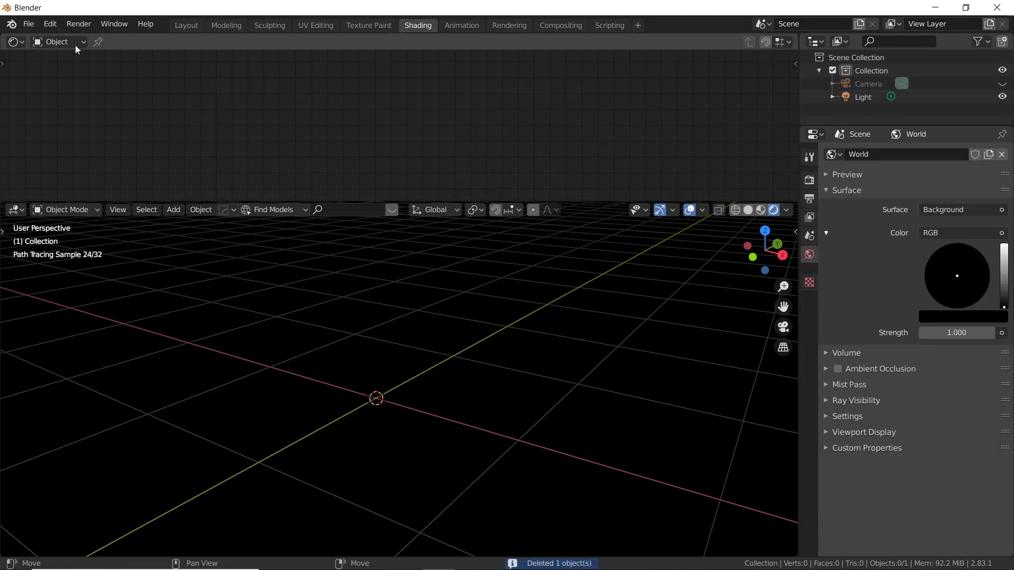
{"action": "left_click", "coordinate": [189, 26]}
{"action": "middle_click_drag", "start_coordinate": [481, 222], "coordinate": [428, 229]}
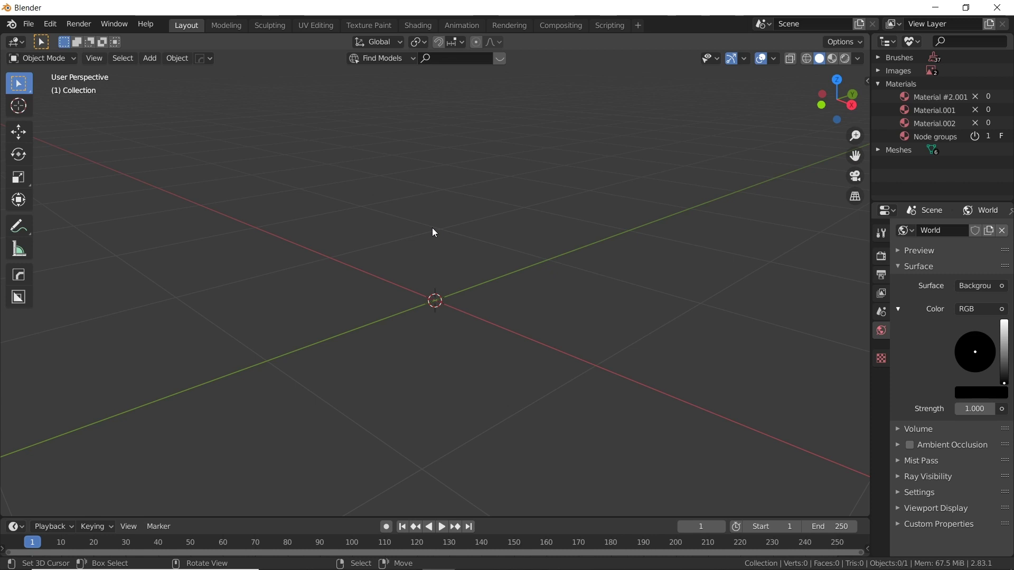
Step: Save the empty scene as the startup file via File > Defaults
{"action": "left_click", "coordinate": [28, 24]}
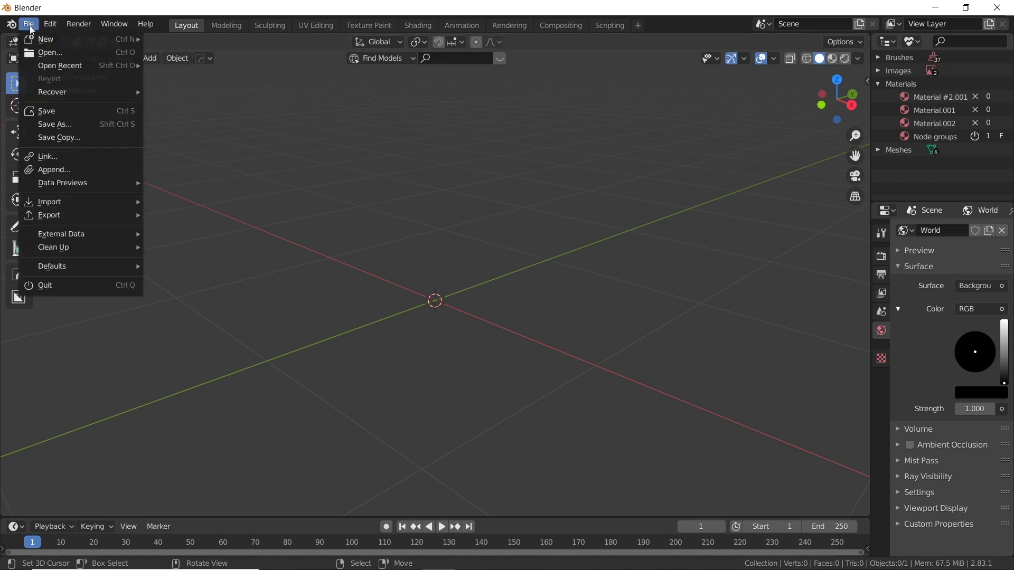
{"action": "mouse_move", "coordinate": [125, 267]}
{"action": "left_click", "coordinate": [224, 265]}
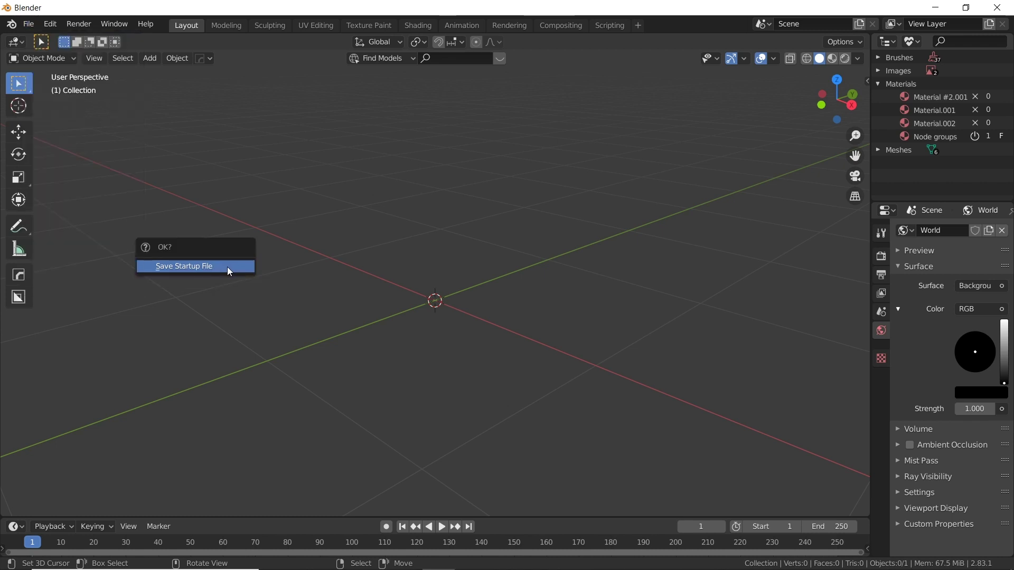
{"action": "left_click", "coordinate": [186, 267]}
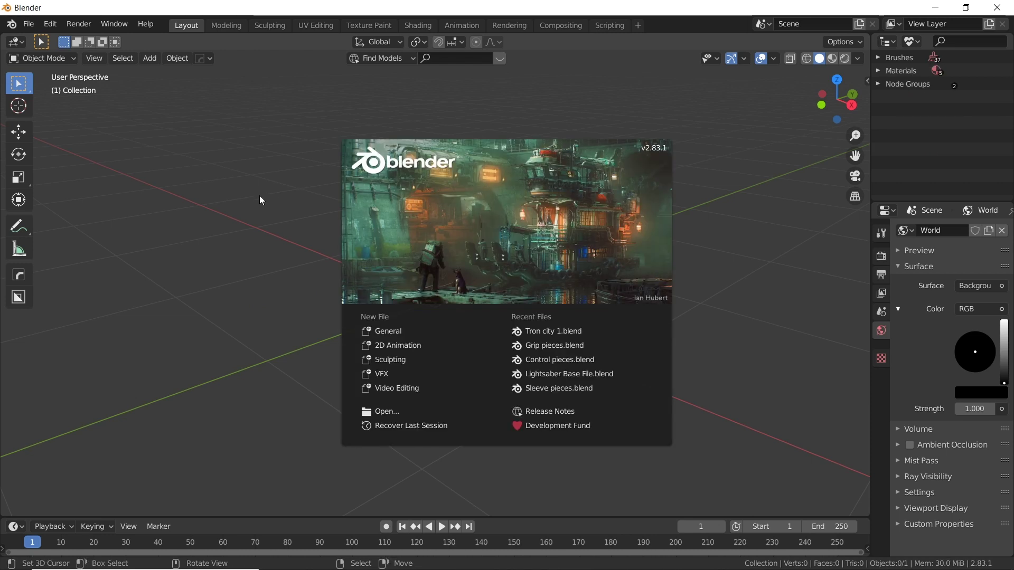
Step: Dismiss the splash screen and add an Ico Sphere to the scene
{"action": "left_click", "coordinate": [260, 201]}
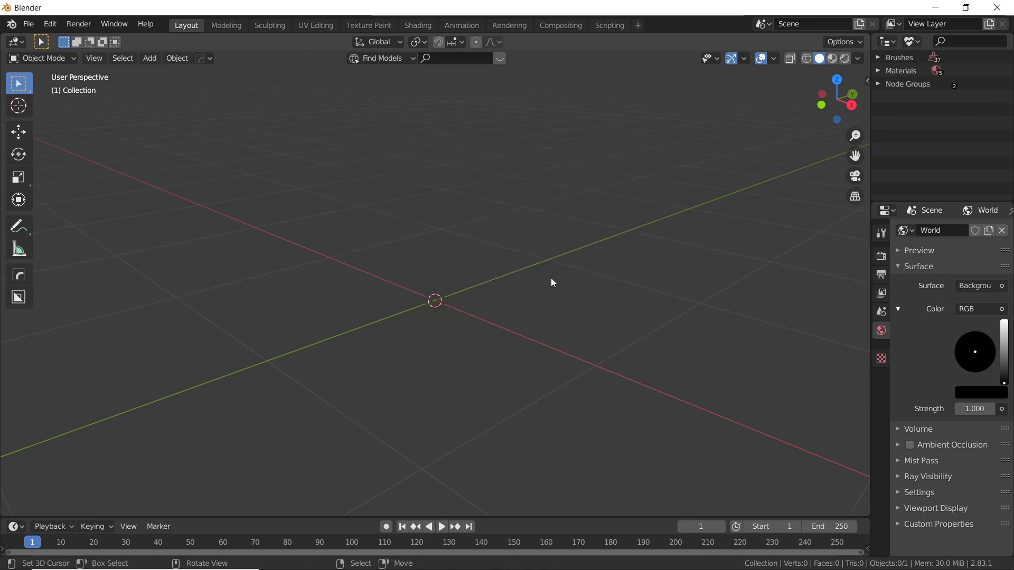
{"action": "key", "text": "shift+a"}
{"action": "mouse_move", "coordinate": [528, 172]}
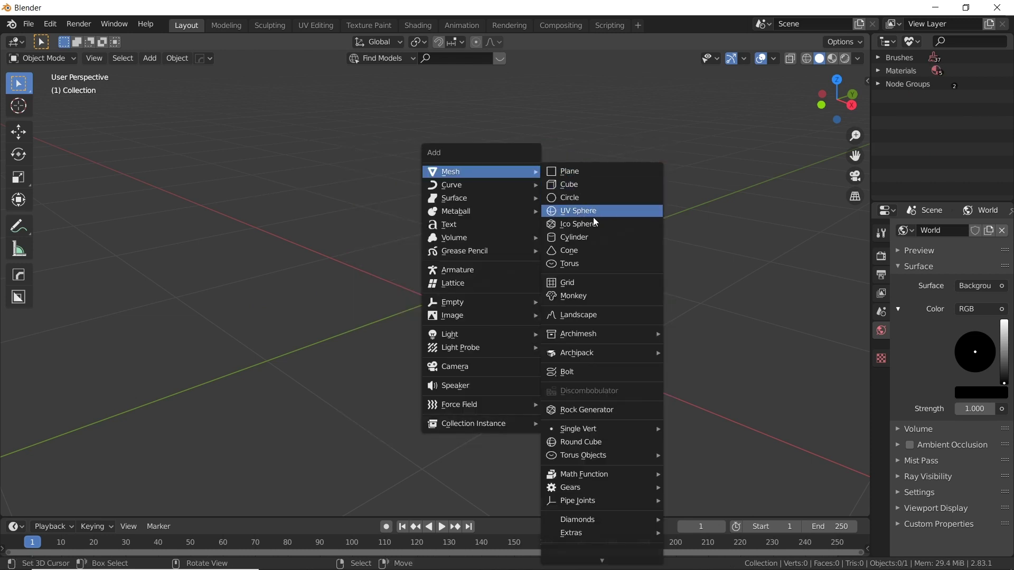
{"action": "left_click", "coordinate": [574, 224]}
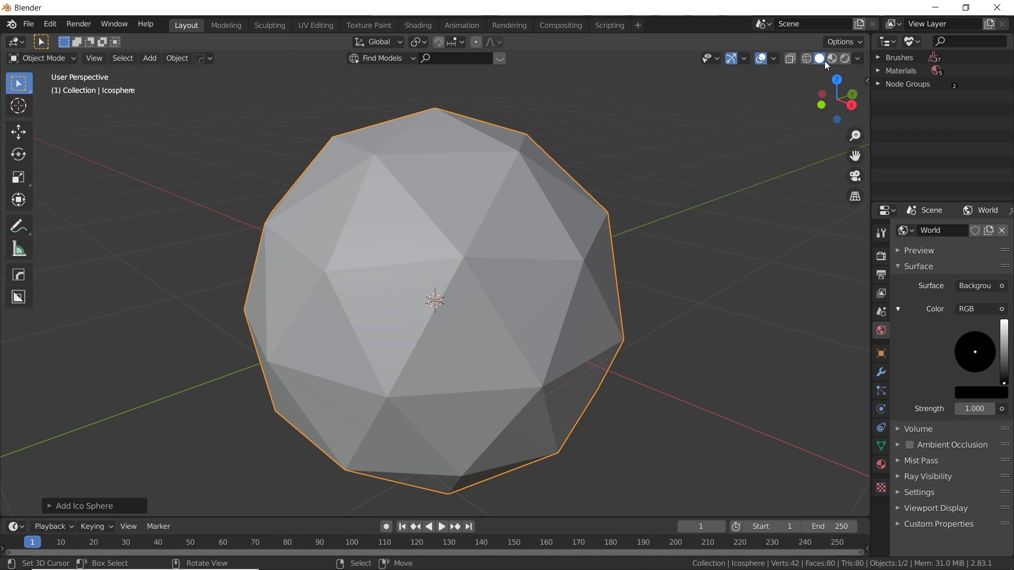
Step: Create a new material, Material.001, for the icosphere in the Shading workspace
{"action": "left_click", "coordinate": [417, 25]}
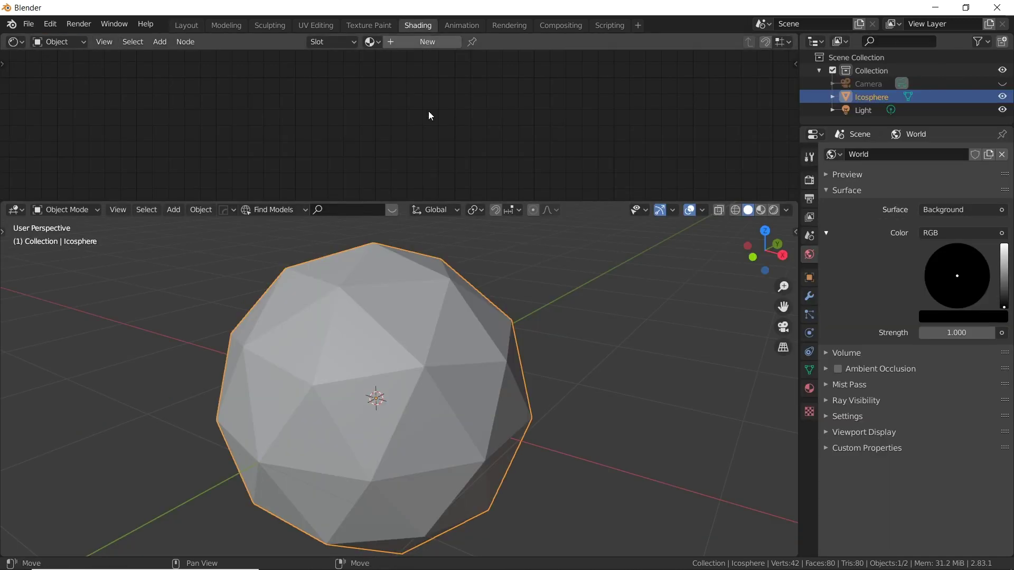
{"action": "left_click", "coordinate": [414, 41]}
{"action": "middle_click_drag", "start_coordinate": [294, 108], "coordinate": [464, 142]}
{"action": "scroll", "coordinate": [240, 120], "scroll_direction": "left", "scroll_amount": 10}
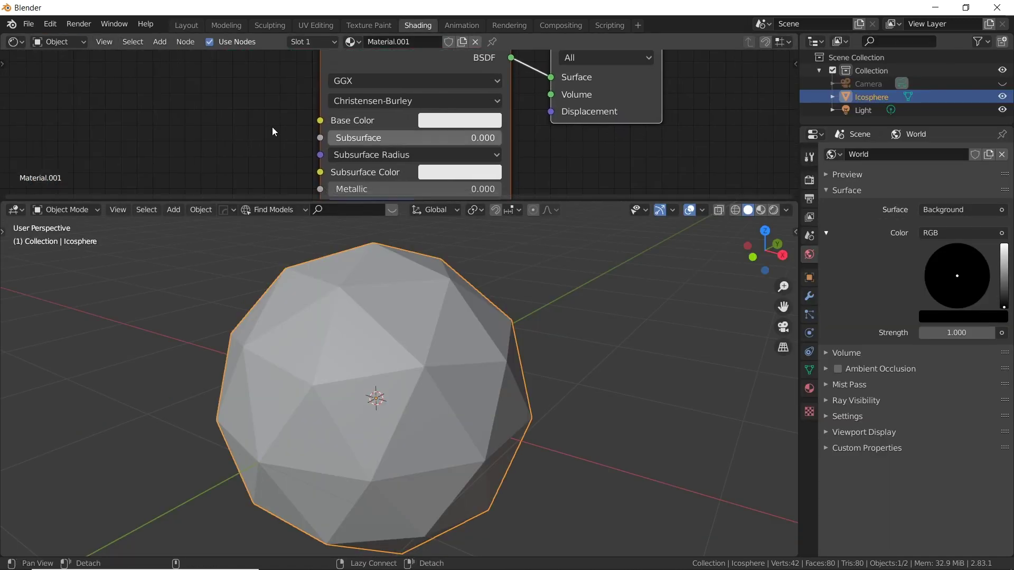
{"action": "scroll", "coordinate": [312, 119], "scroll_direction": "down", "scroll_amount": 2}
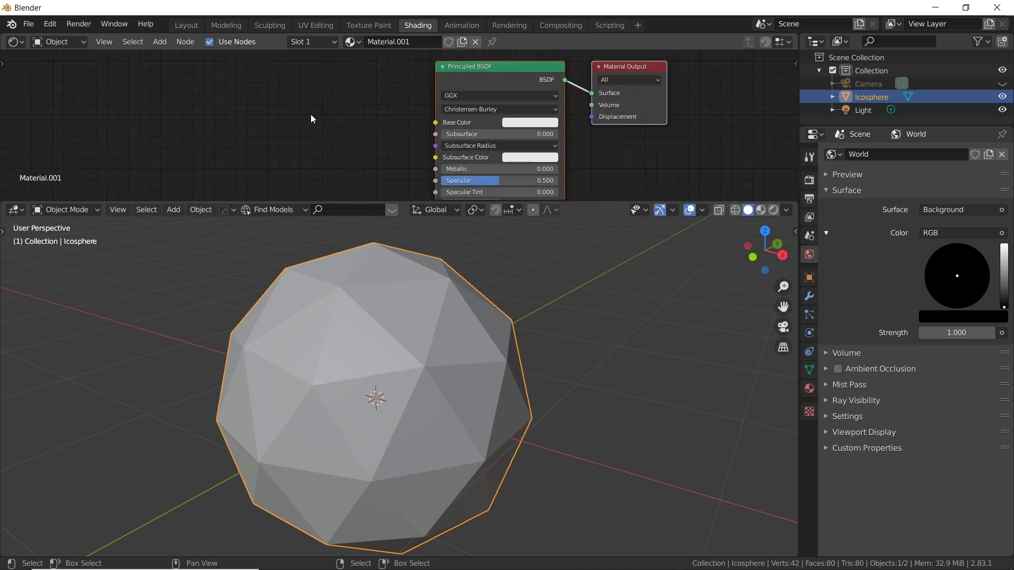
{"action": "key", "text": "shift+a"}
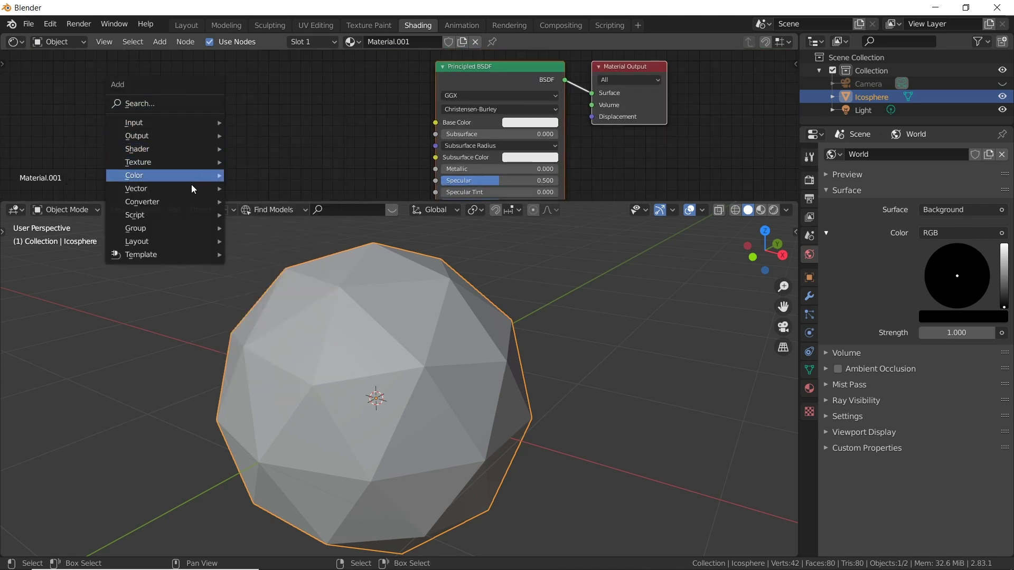
{"action": "mouse_move", "coordinate": [179, 232]}
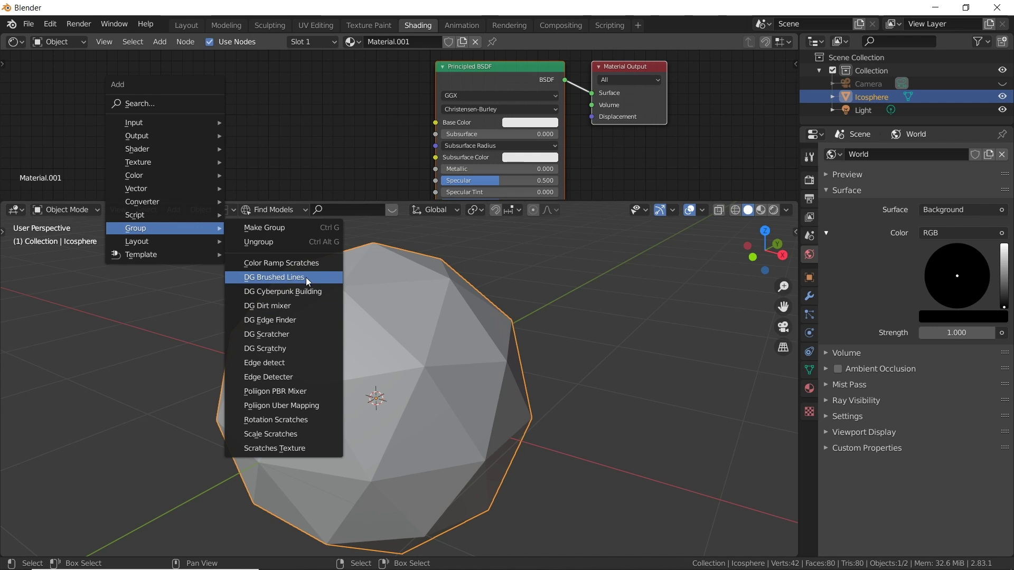
Step: Place an Edge Detecter group node and wire its Color into Material.001's Base Color for whitish edge wear
{"action": "left_click", "coordinate": [283, 378]}
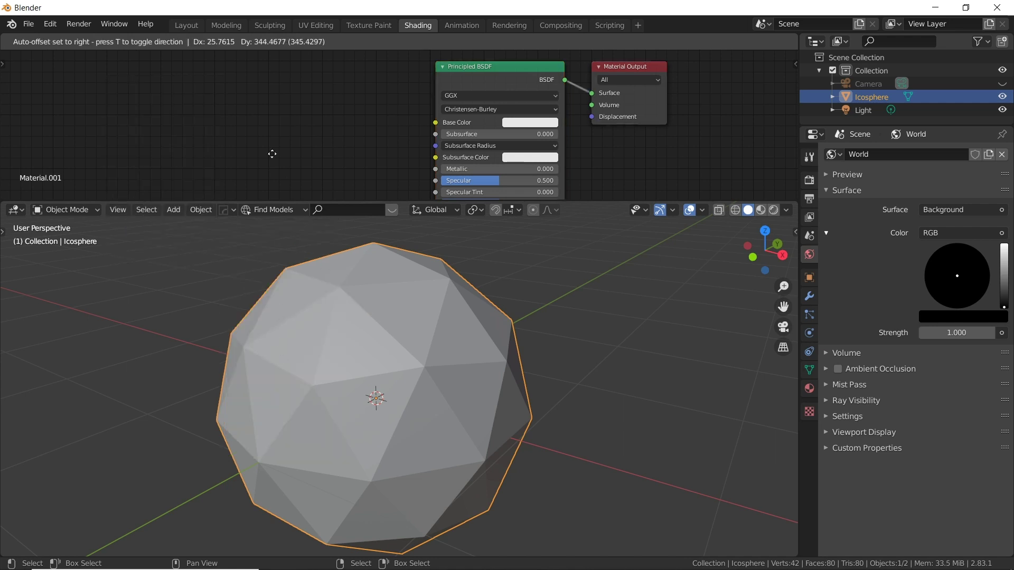
{"action": "left_click", "coordinate": [242, 93]}
{"action": "scroll", "coordinate": [344, 113], "scroll_direction": "down", "scroll_amount": 3}
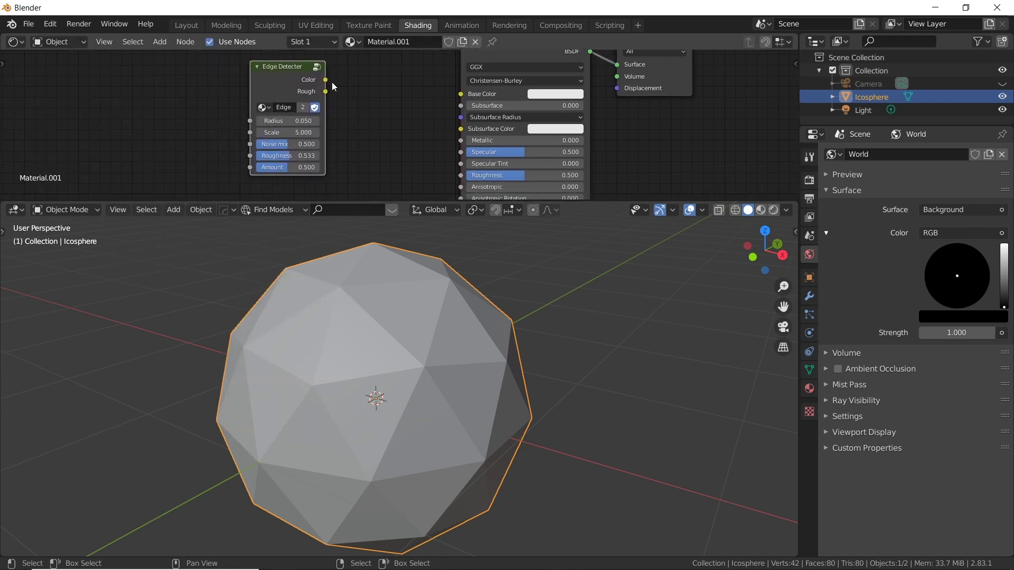
{"action": "left_click_drag", "start_coordinate": [326, 79], "coordinate": [447, 93]}
{"action": "left_click_drag", "start_coordinate": [448, 93], "coordinate": [461, 93]}
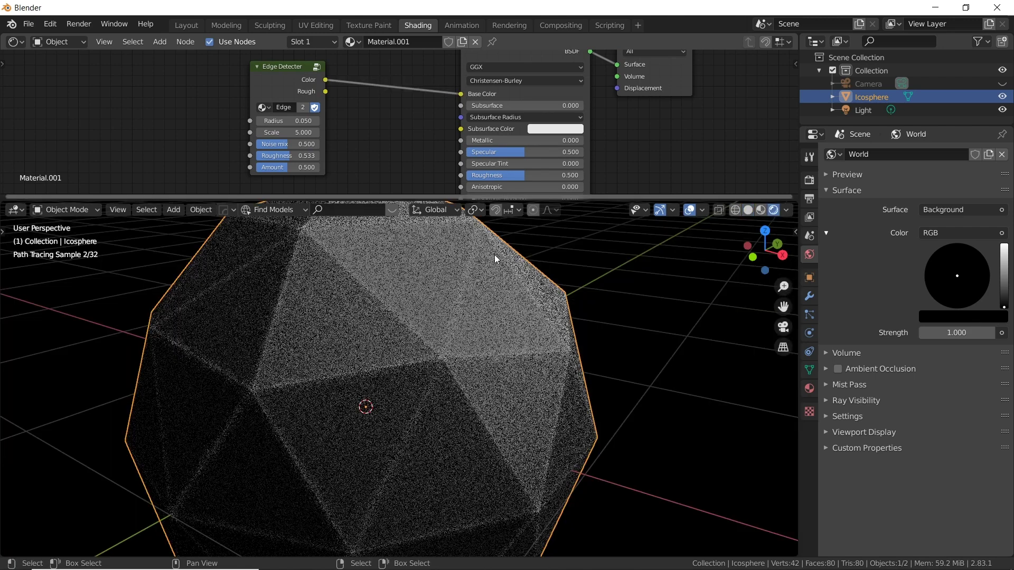
{"action": "key", "text": "shift+Tab"}
{"action": "key", "text": "o"}
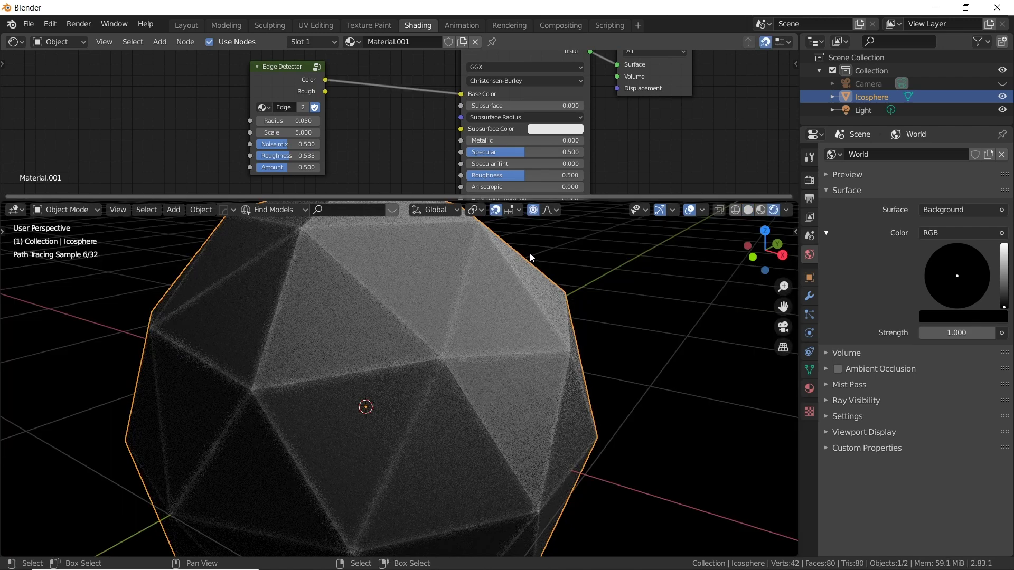